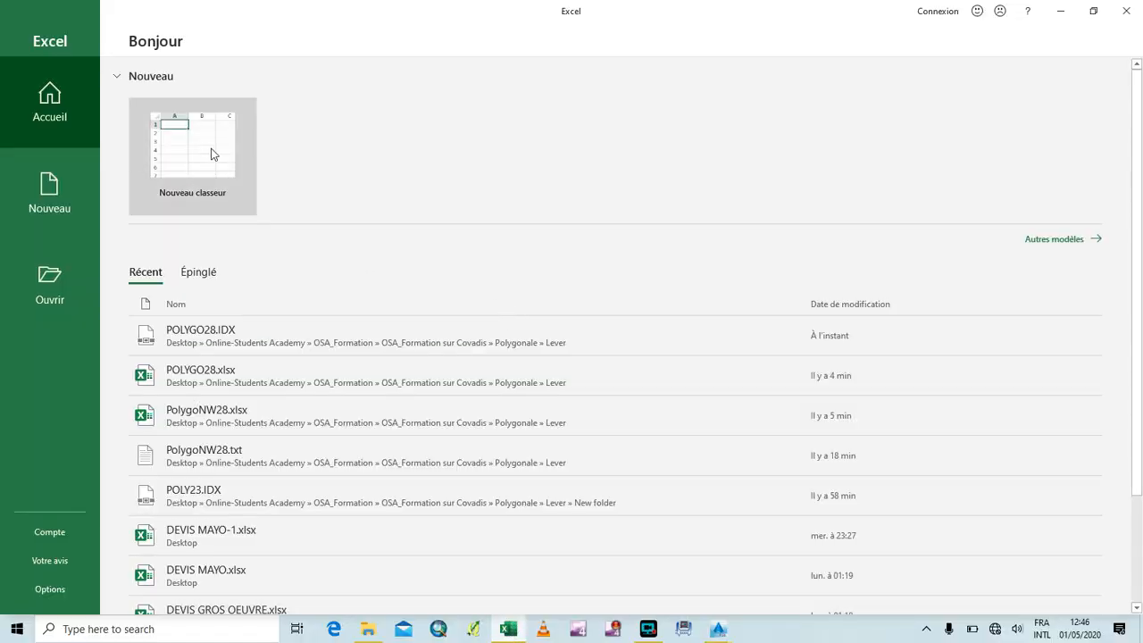
Create a blank workbook and browse the computer for a file to open.
click(205, 150)
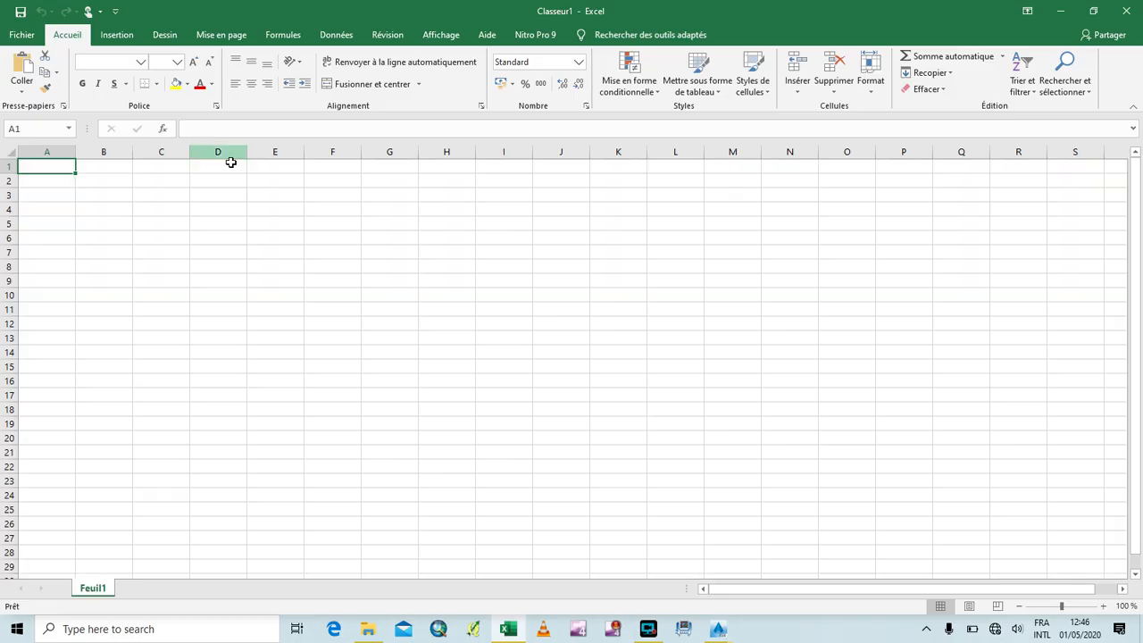
click(23, 35)
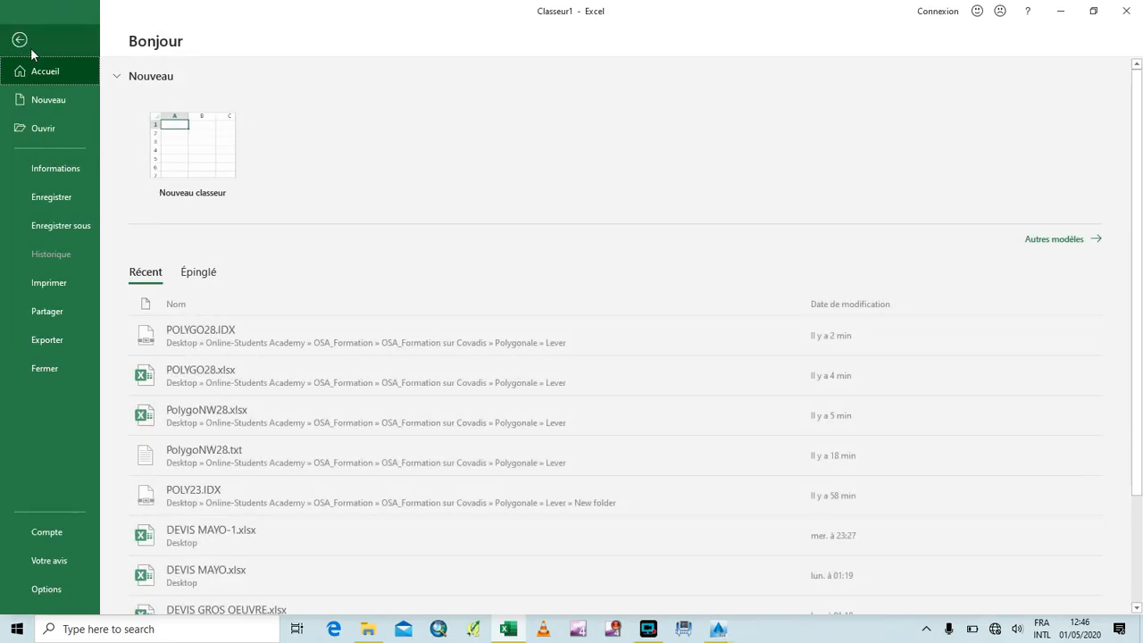
click(49, 125)
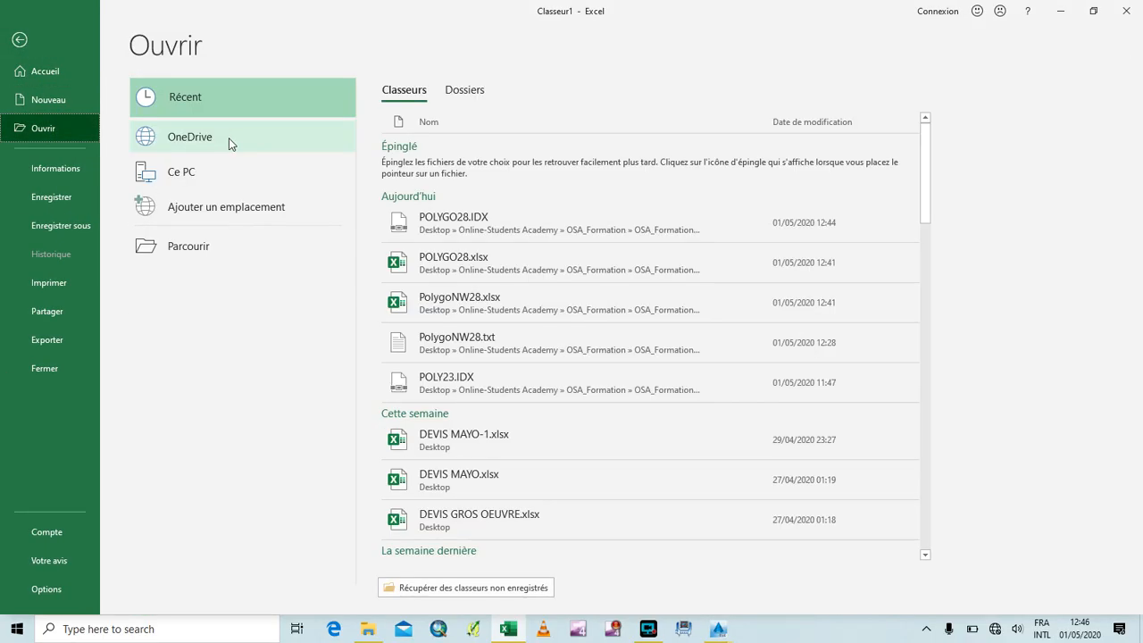
click(190, 250)
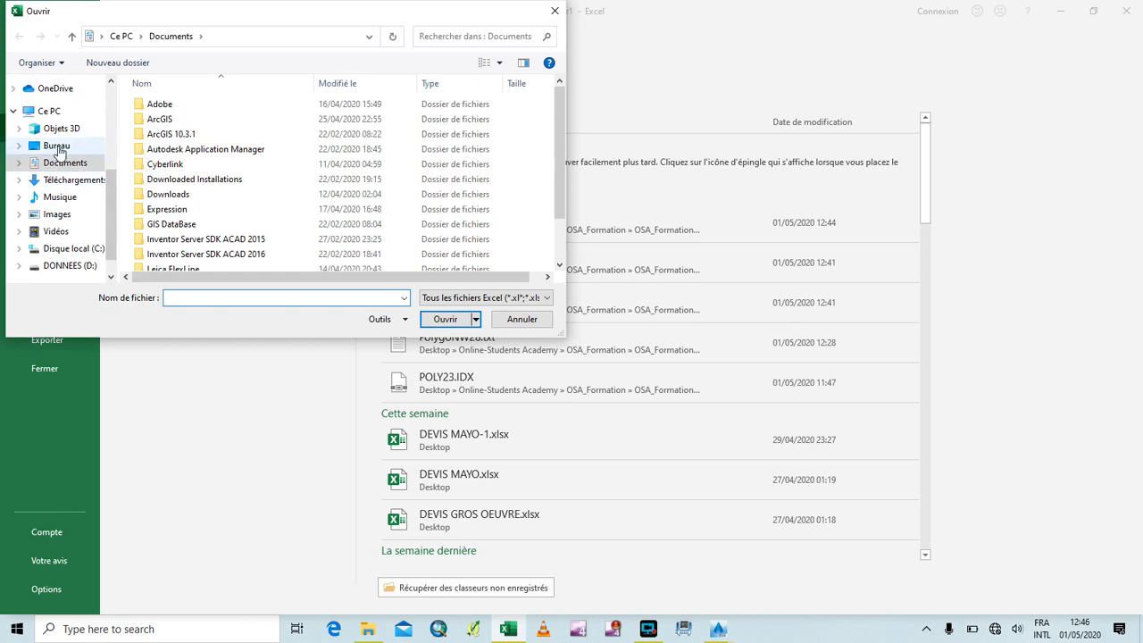
Go to the Lever folder under Bureau, Online-Students Academy, OSA_Formation, OSA_Formation sur Covadis, Polygonale.
click(57, 146)
scroll(224, 217, down, 3)
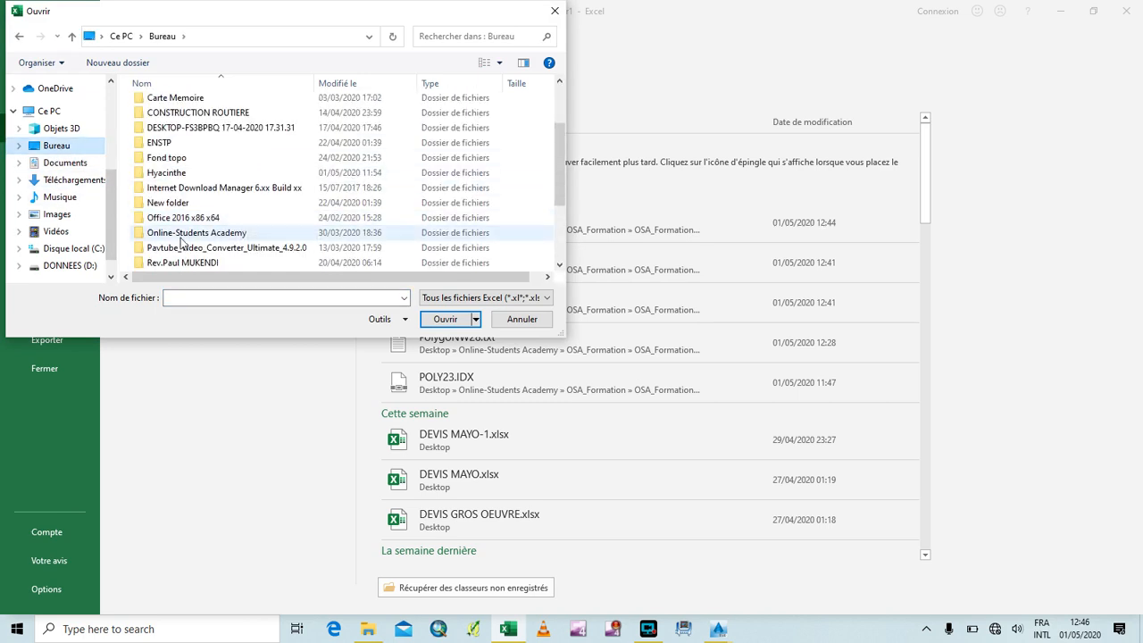
double_click(196, 233)
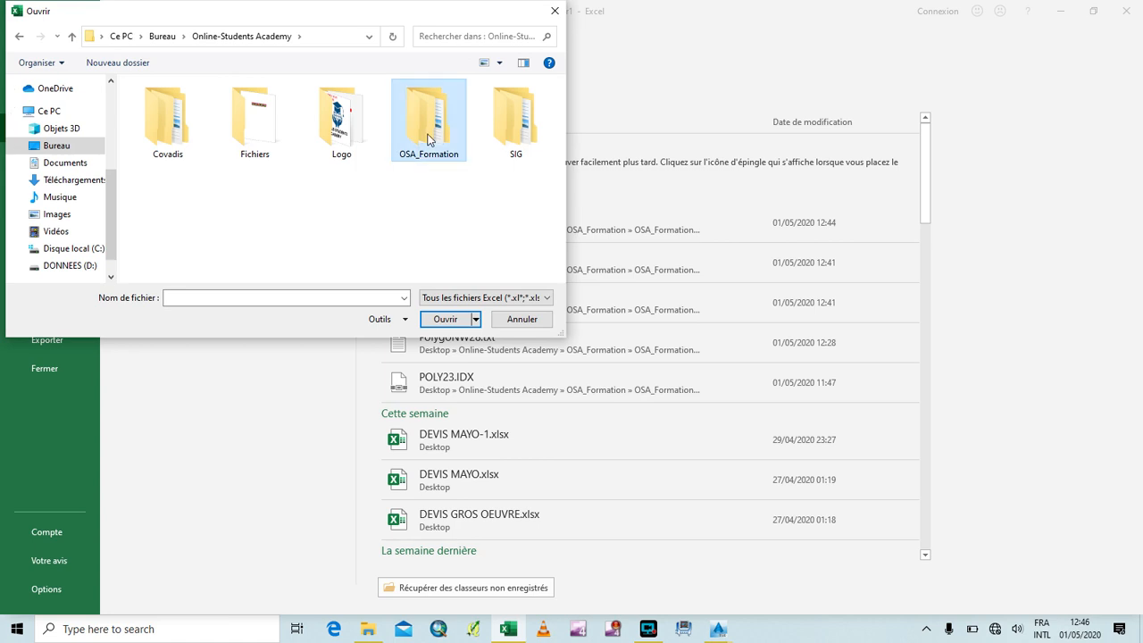
double_click(446, 125)
double_click(250, 134)
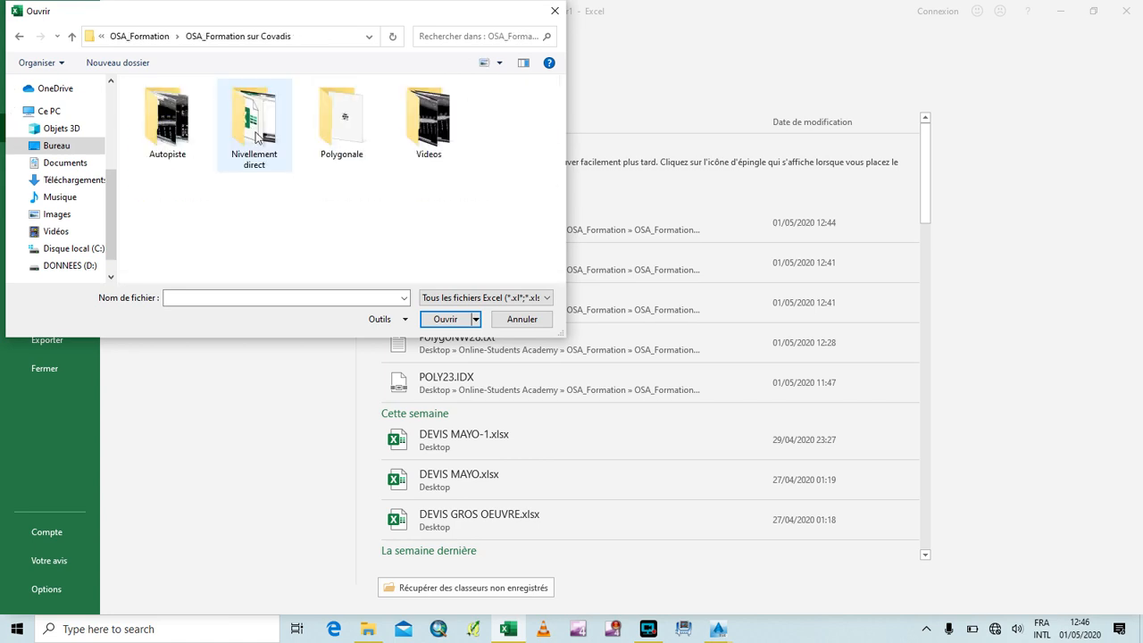
double_click(342, 142)
double_click(178, 108)
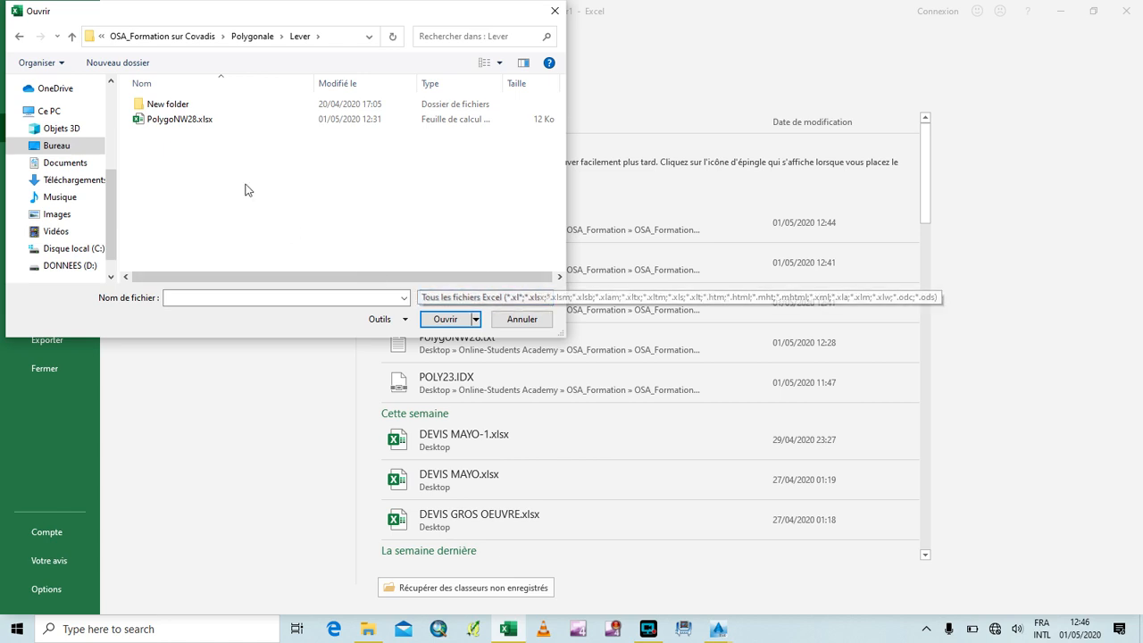
Show all file types (*.*) and open POLYGO28.IDX from the Lever folder.
click(526, 301)
click(466, 312)
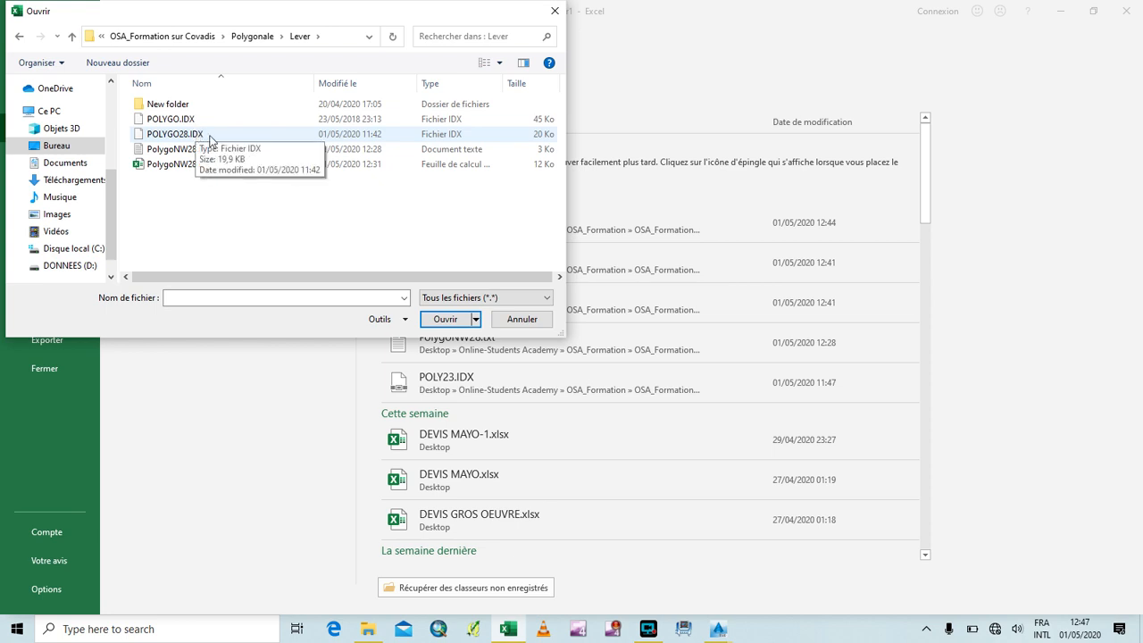
click(188, 135)
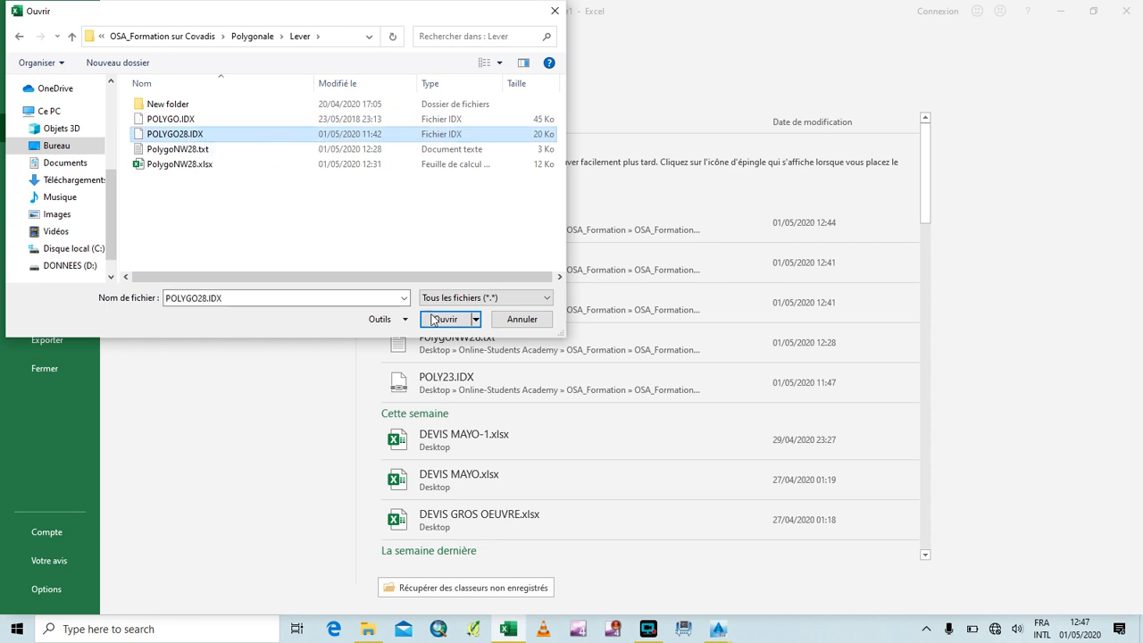
click(445, 321)
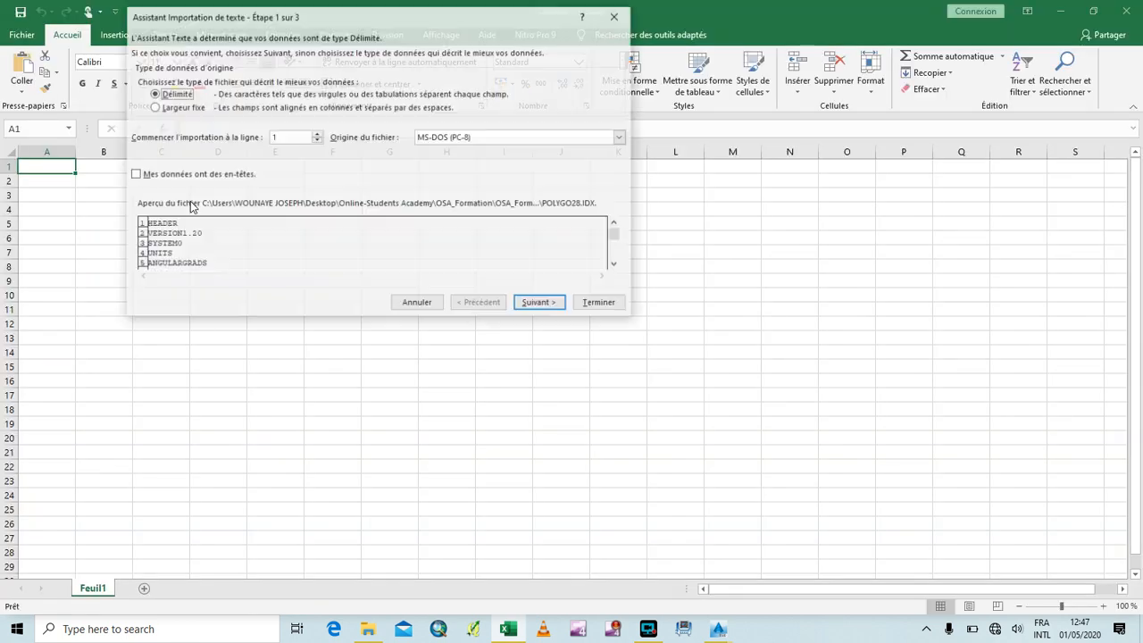
Import the text as delimited data, adding comma and space to the tab separator, and finish the import.
click(538, 306)
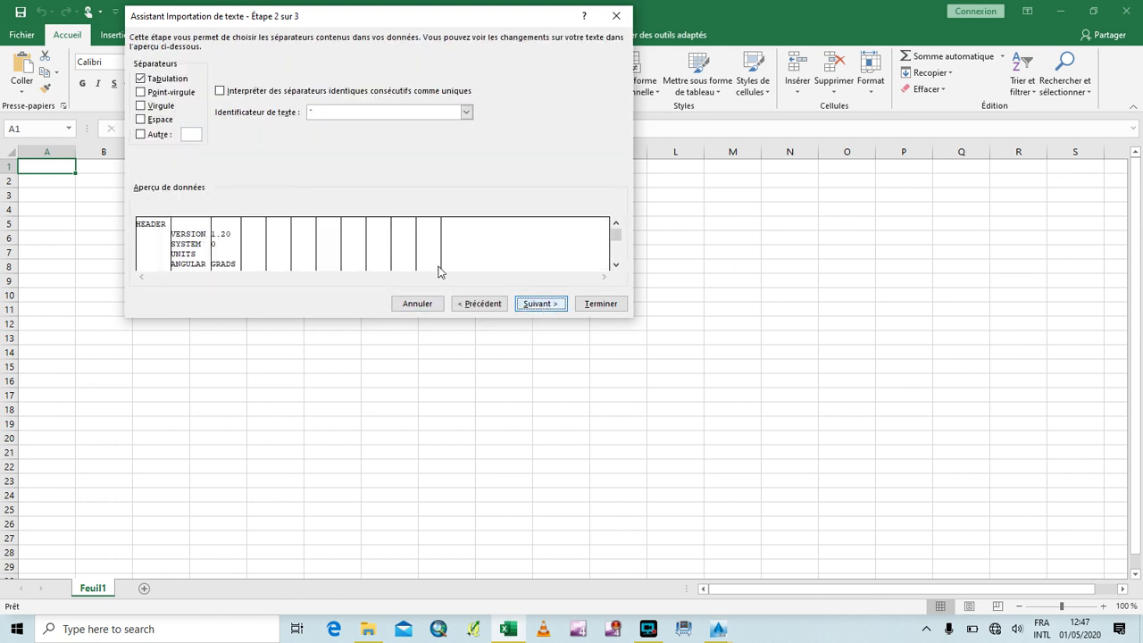
click(159, 106)
click(158, 119)
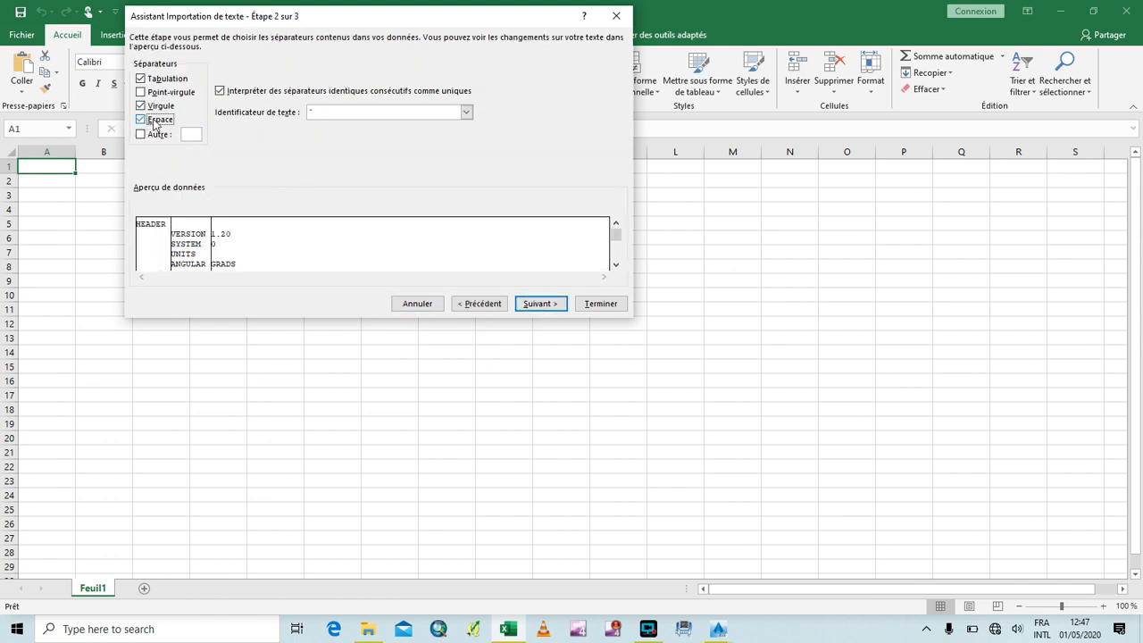
click(595, 305)
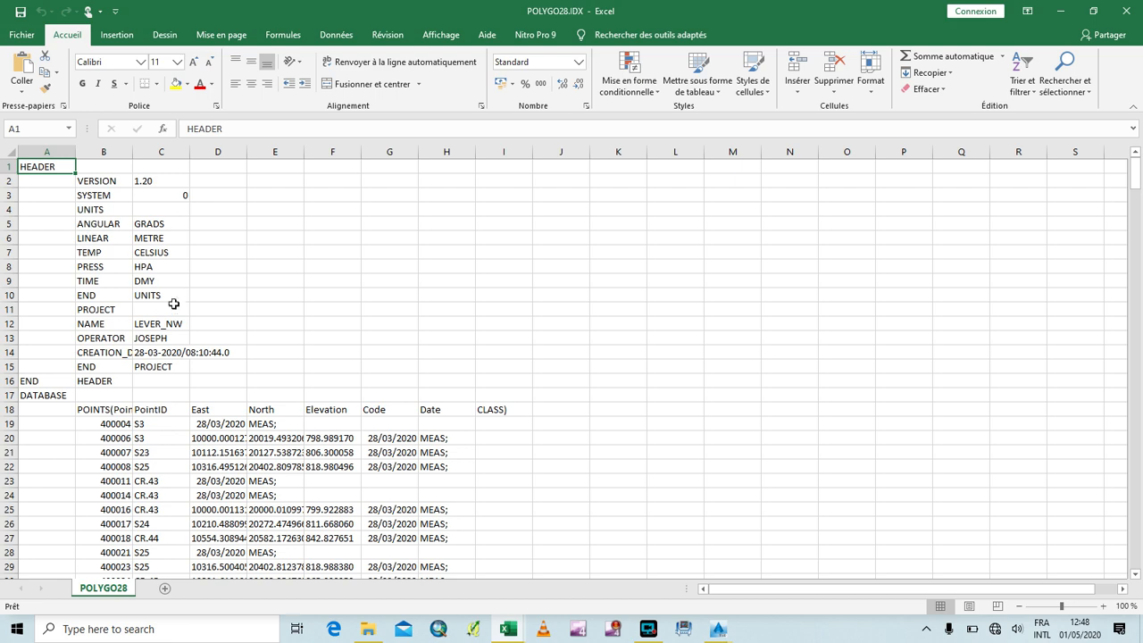
Examine the imported survey data, from the header and the POINTS coordinate table down to the METEO and THEODOLITE sections.
scroll(177, 303, down, 6)
scroll(183, 305, up, 4)
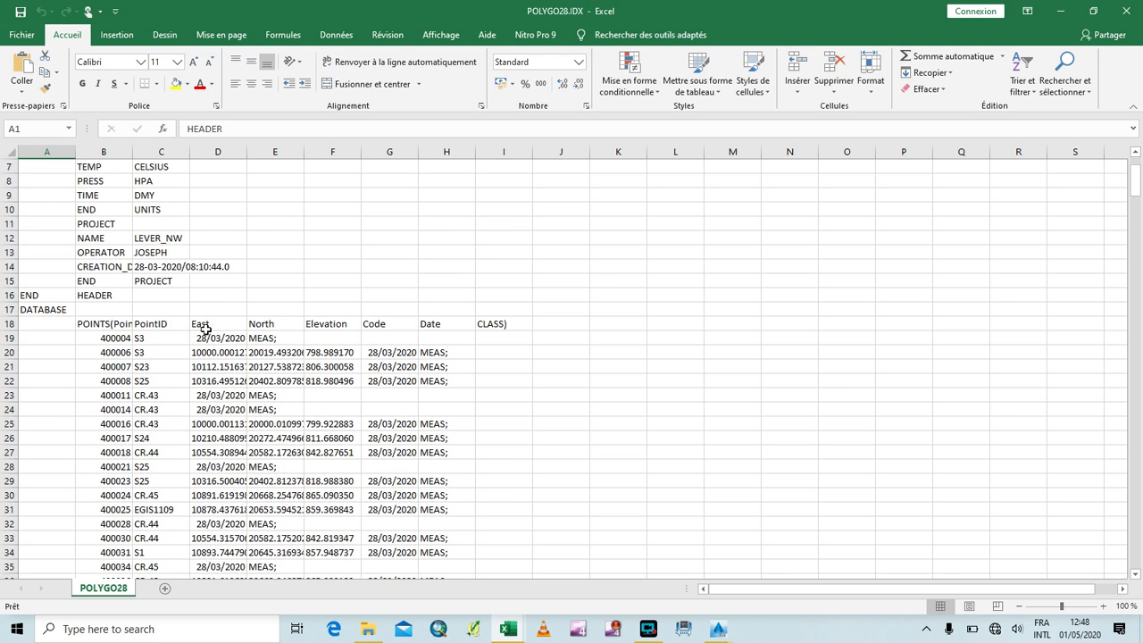
scroll(282, 324, down, 1)
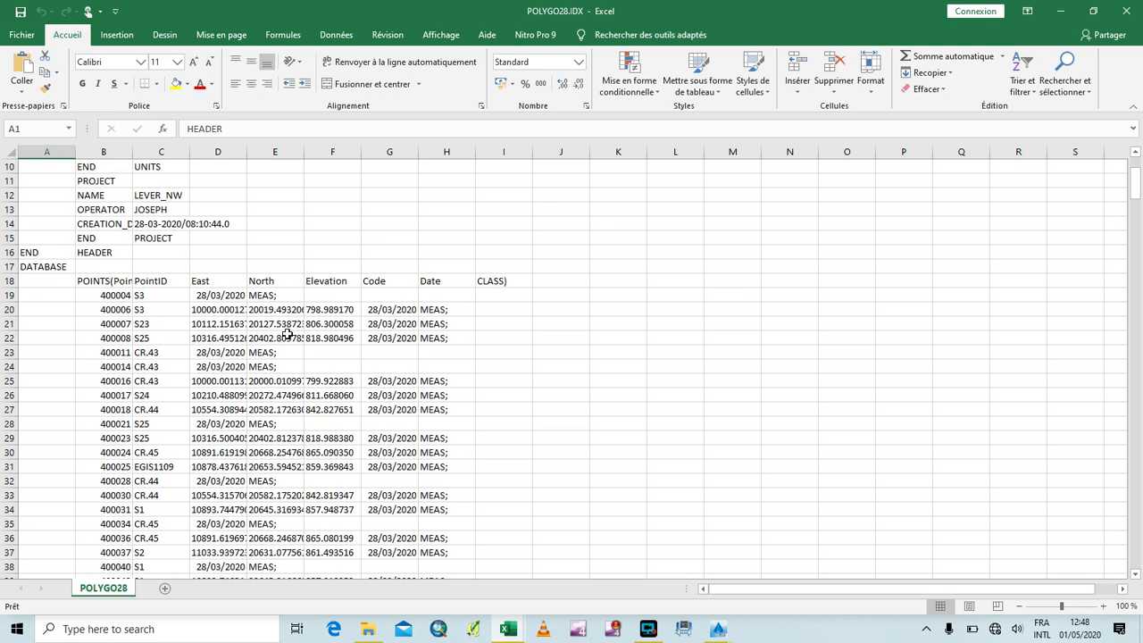
scroll(182, 432, down, 3)
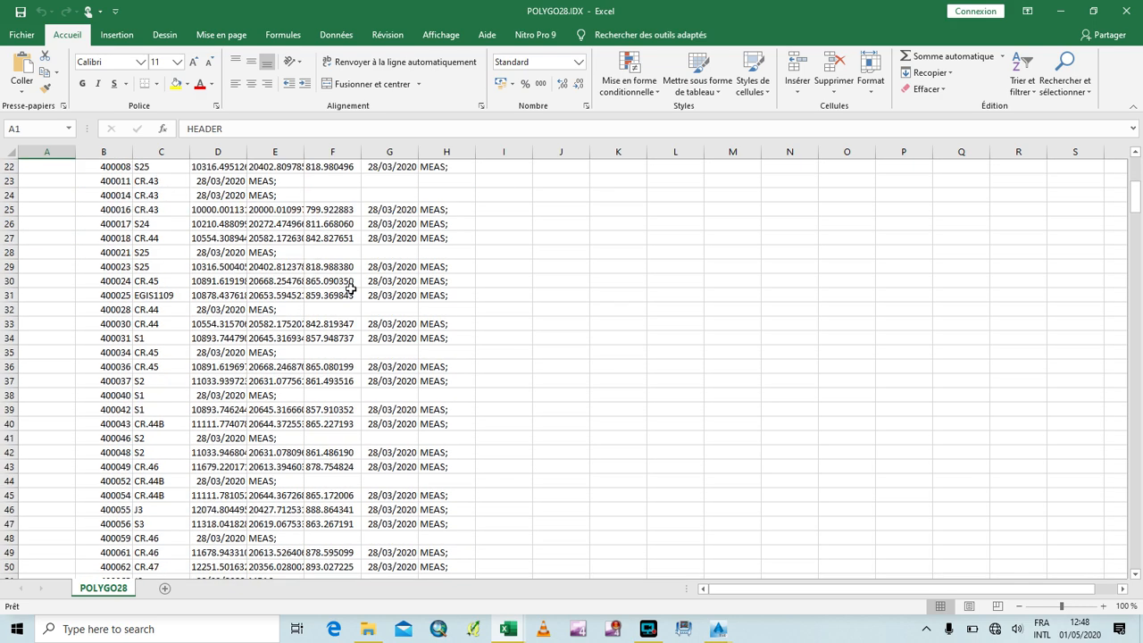
scroll(249, 332, up, 3)
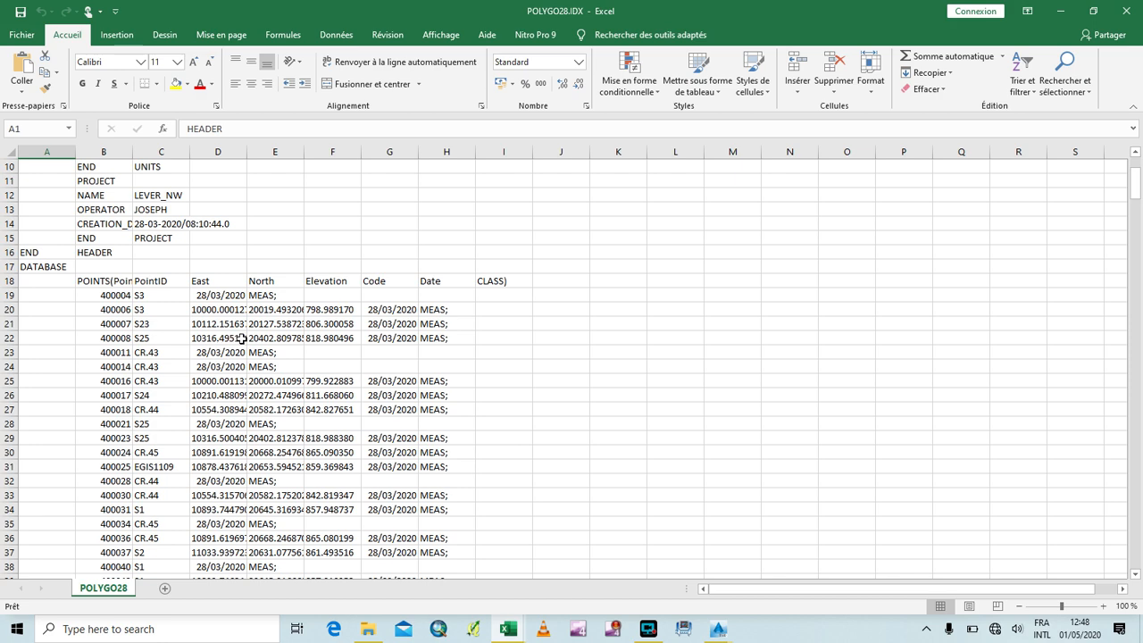
scroll(242, 339, down, 20)
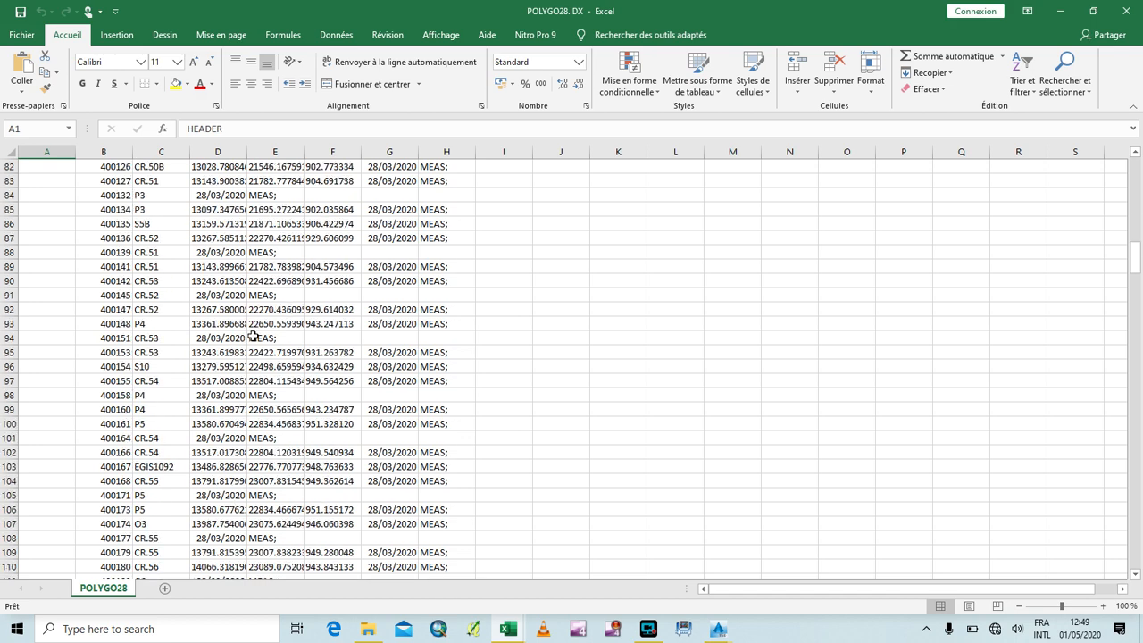
scroll(252, 336, down, 20)
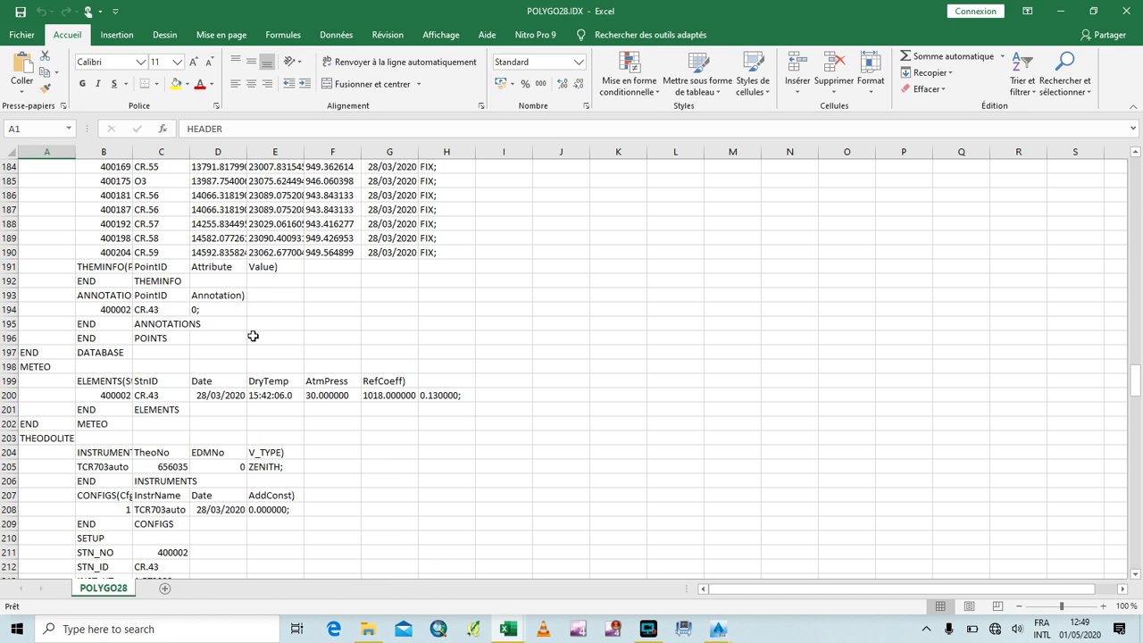
scroll(253, 335, down, 3)
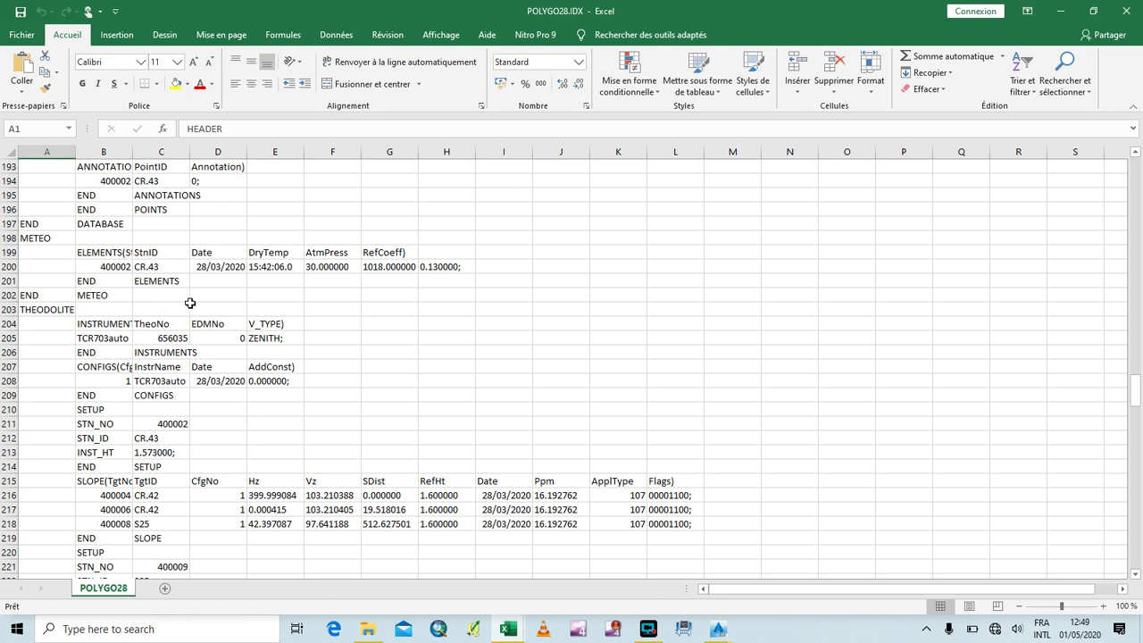
scroll(204, 281, up, 12)
scroll(203, 281, up, 13)
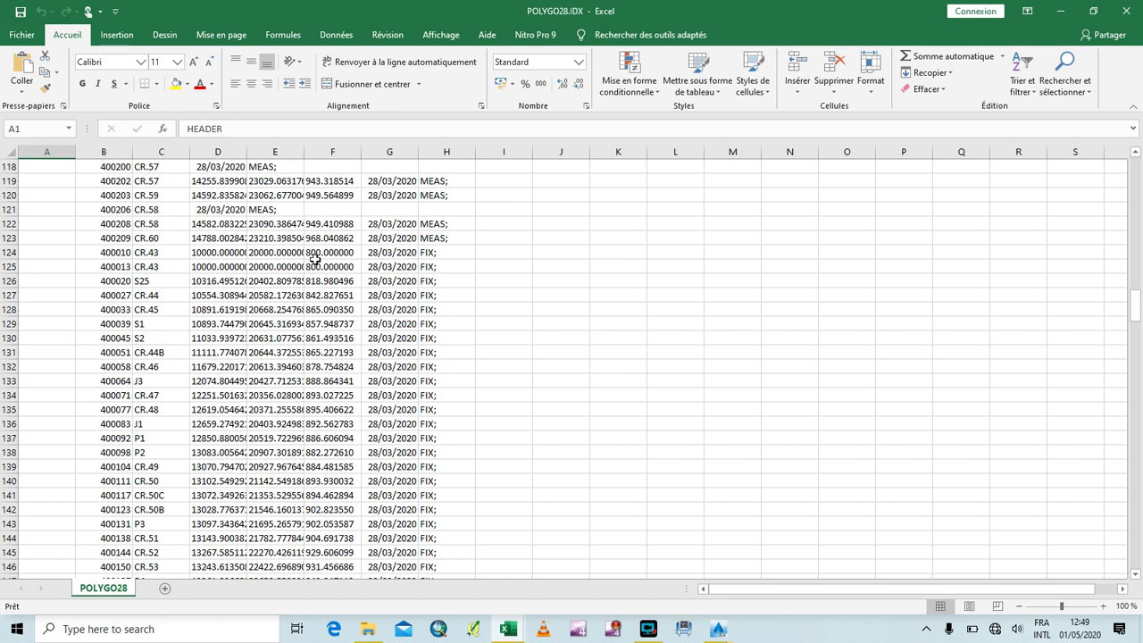
scroll(268, 241, up, 14)
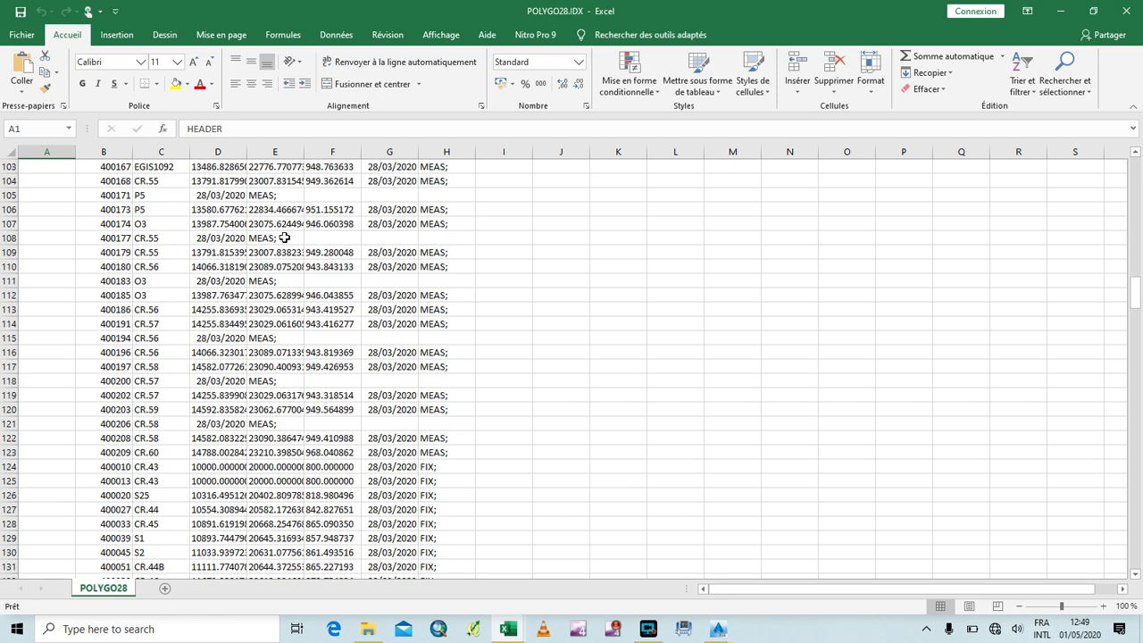
scroll(284, 237, up, 20)
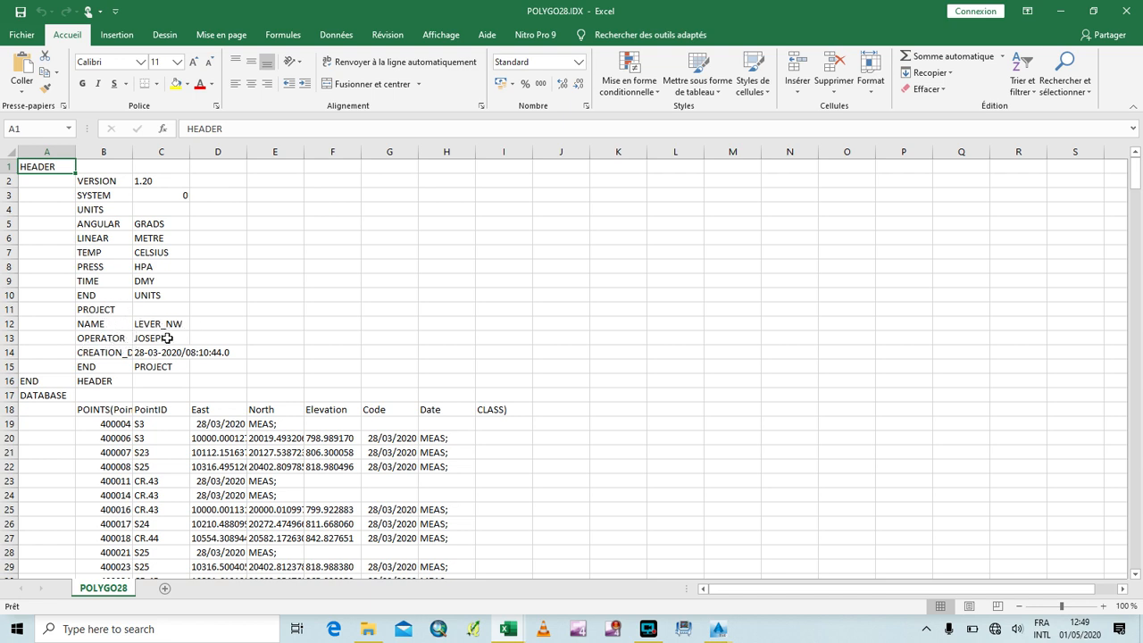
Examine the METEO and THEODOLITE sections, including the first setup's station ID, instrument height and SLOPE observations.
scroll(205, 368, down, 20)
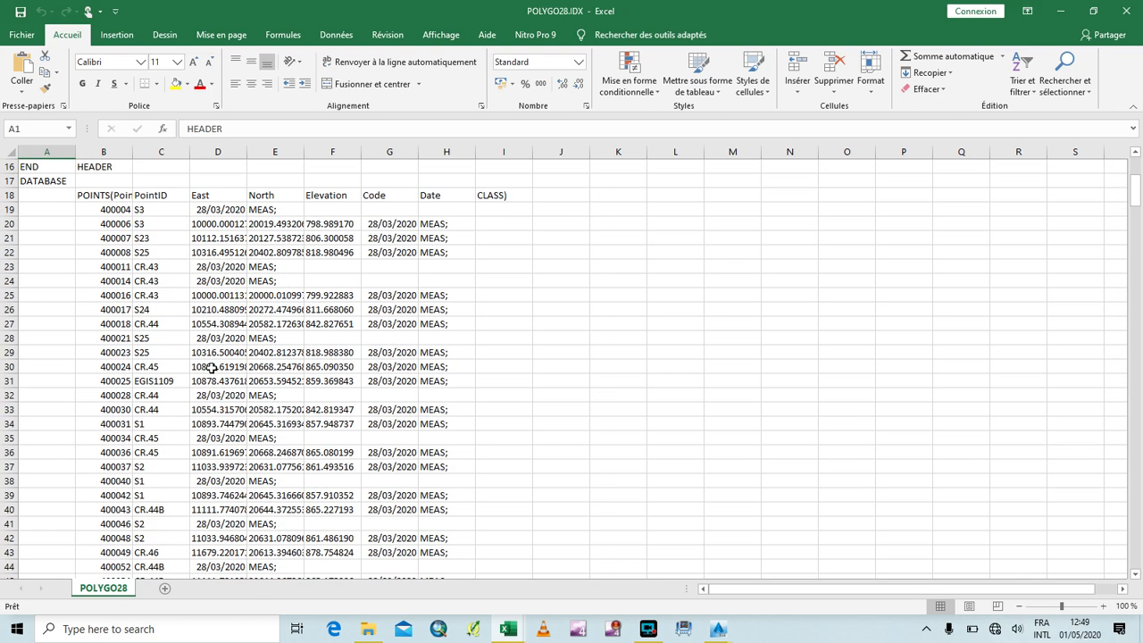
scroll(221, 370, down, 20)
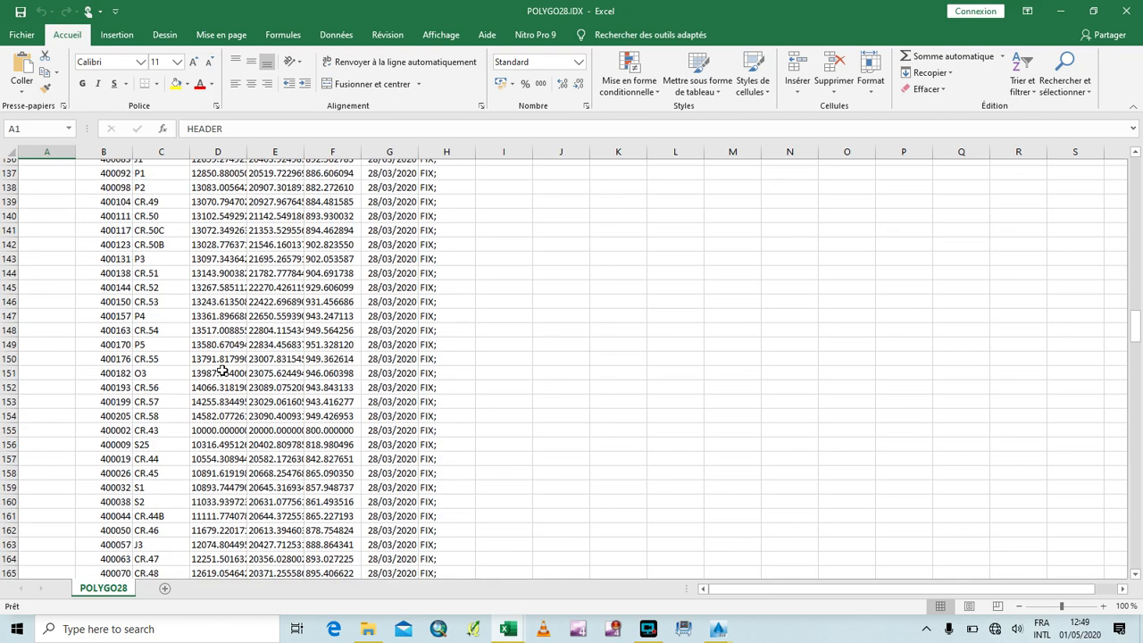
scroll(220, 374, up, 2)
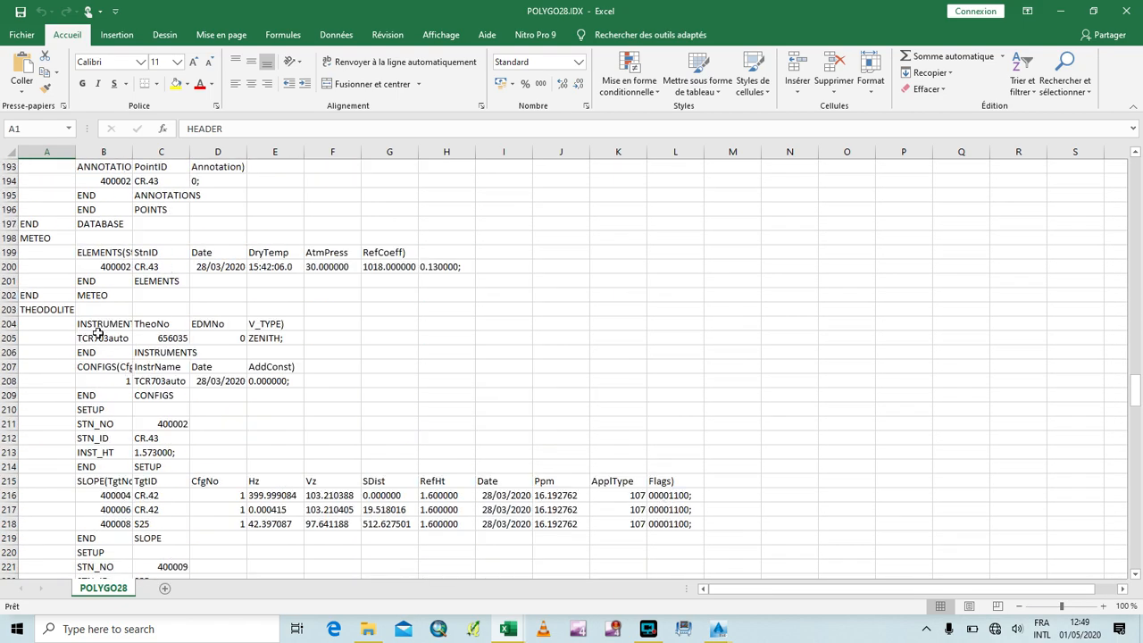
scroll(98, 333, up, 4)
scroll(178, 451, down, 3)
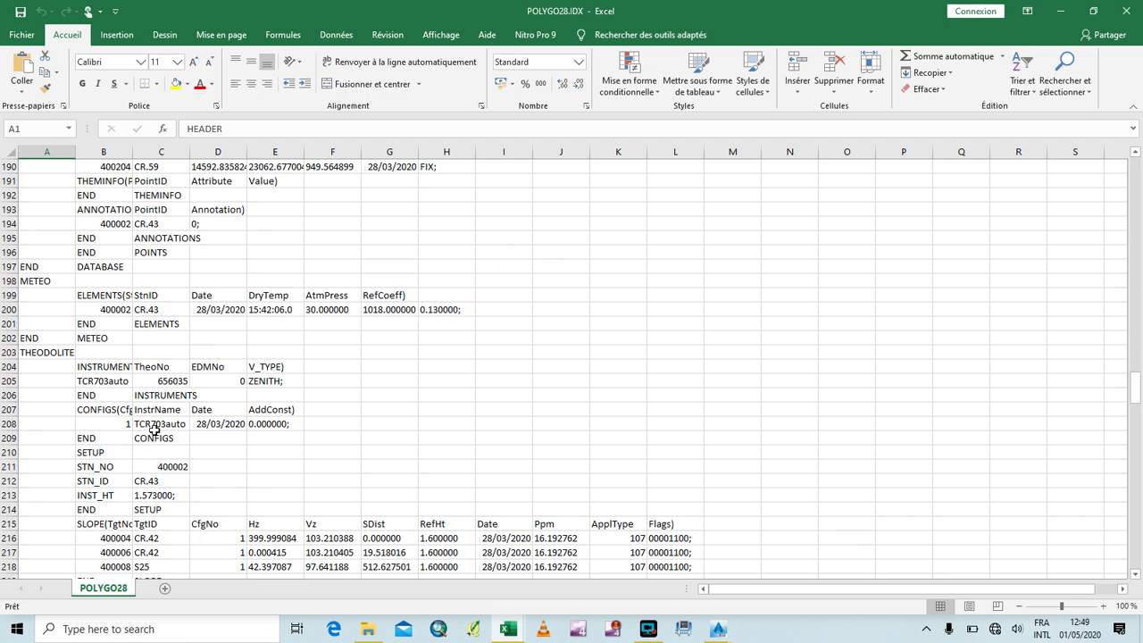
scroll(186, 444, down, 2)
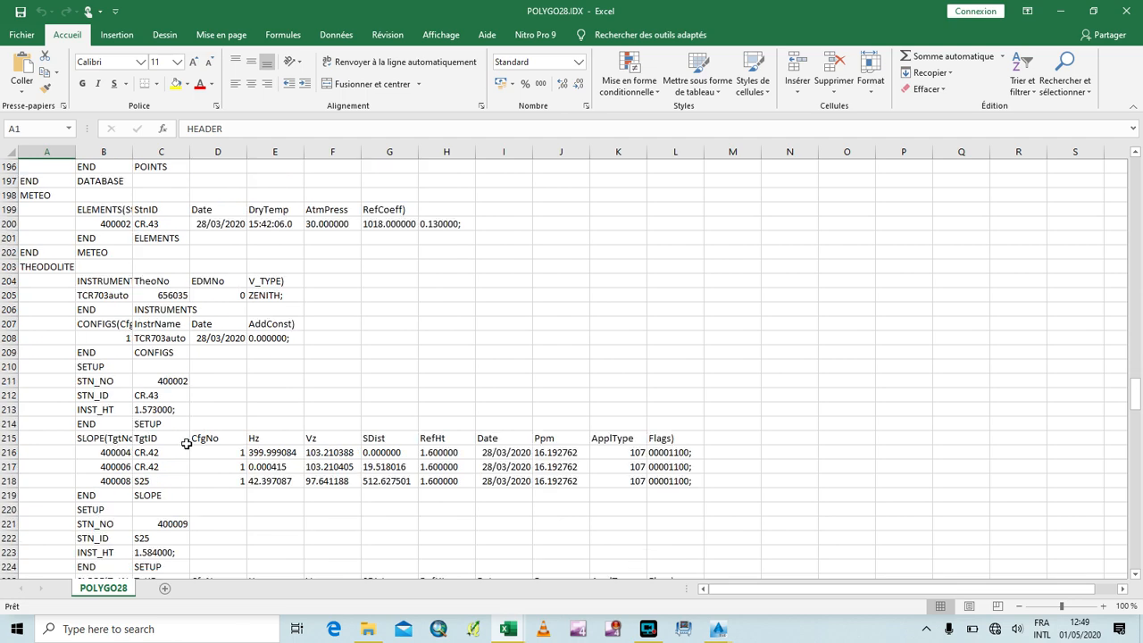
click(160, 396)
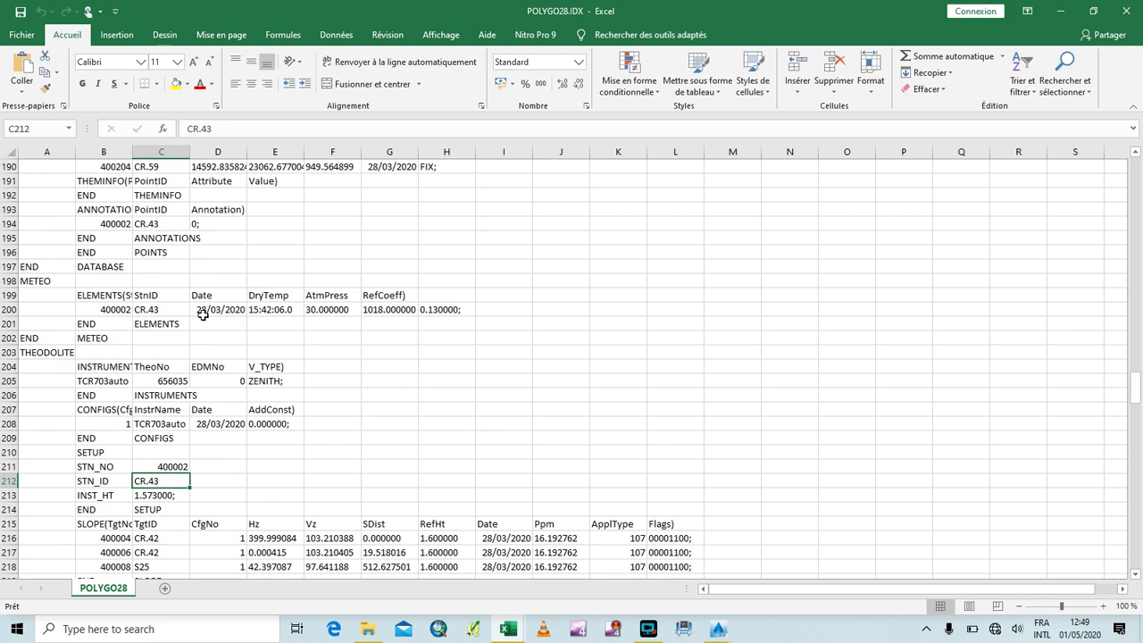
scroll(192, 393, down, 2)
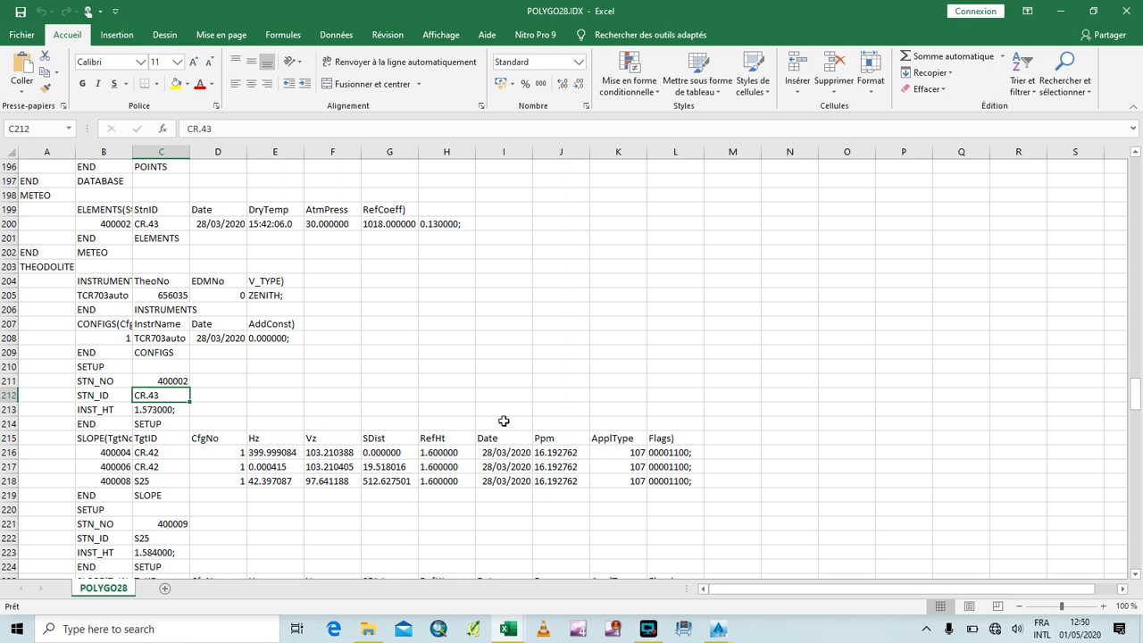
Delete rows 1 to 211, everything above the STN_ID line of the first station, CR.43.
click(9, 380)
scroll(79, 294, up, 20)
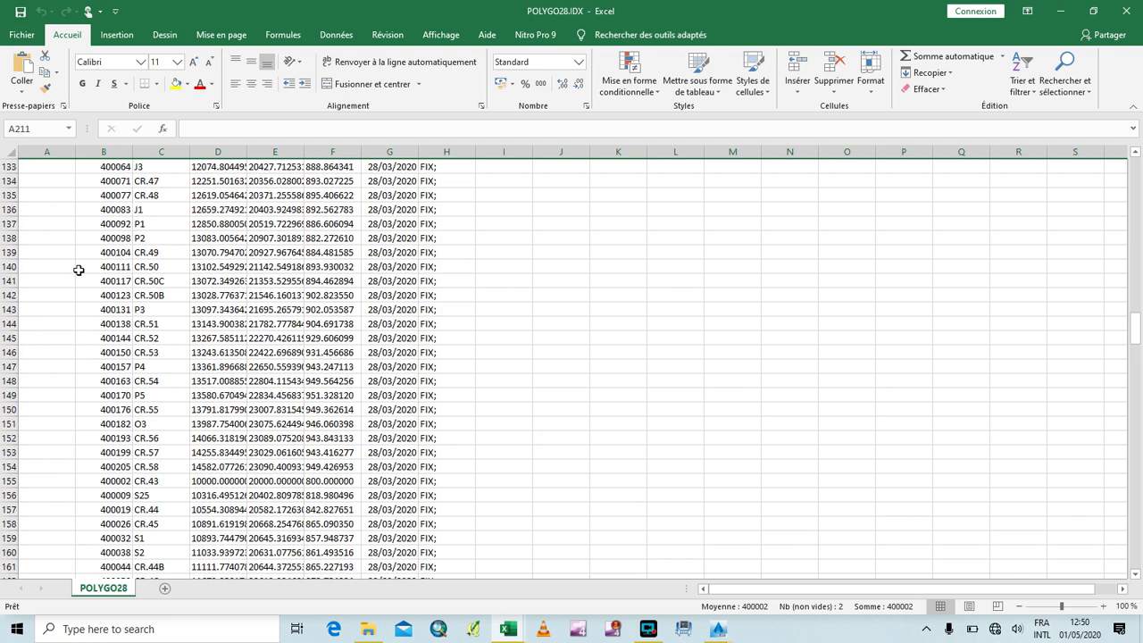
scroll(78, 270, up, 20)
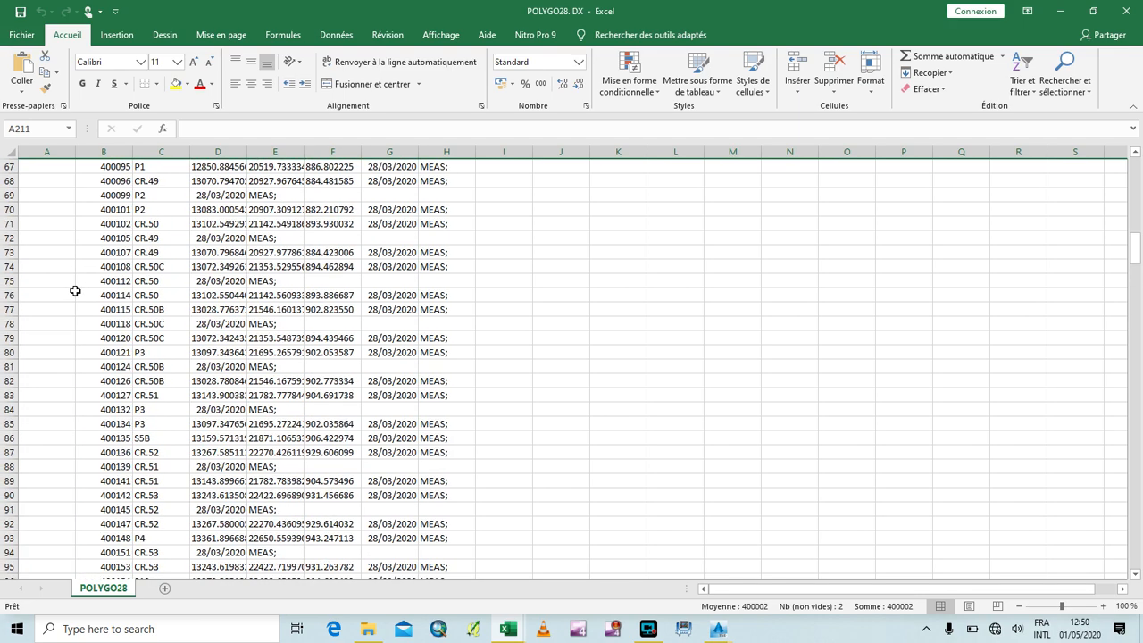
scroll(75, 291, up, 20)
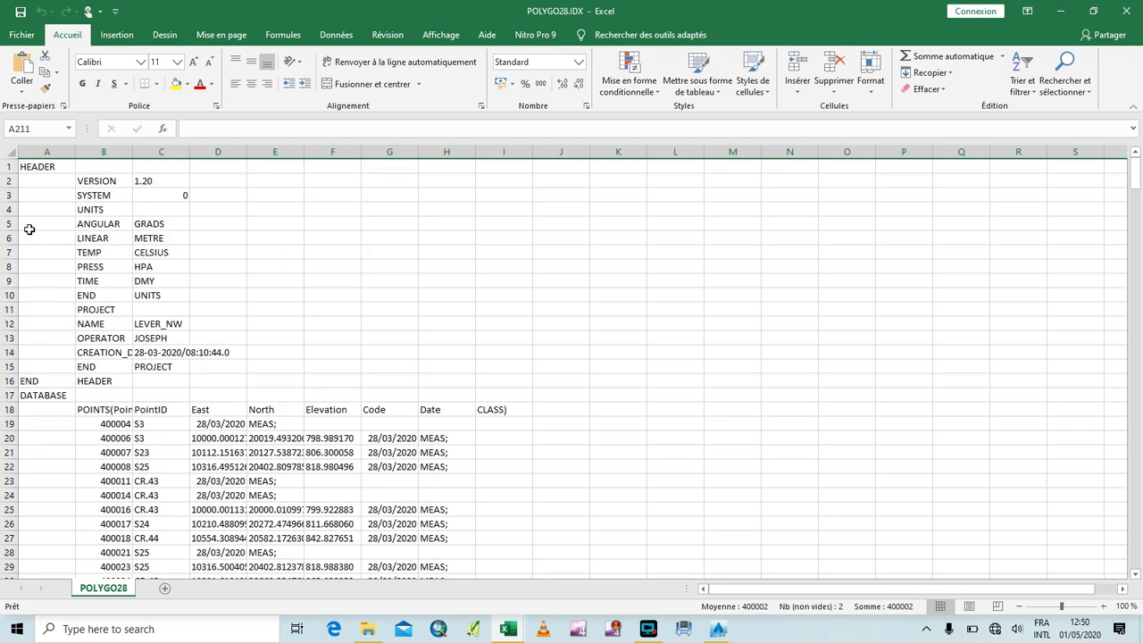
key(ctrl+a)
right_click(6, 166)
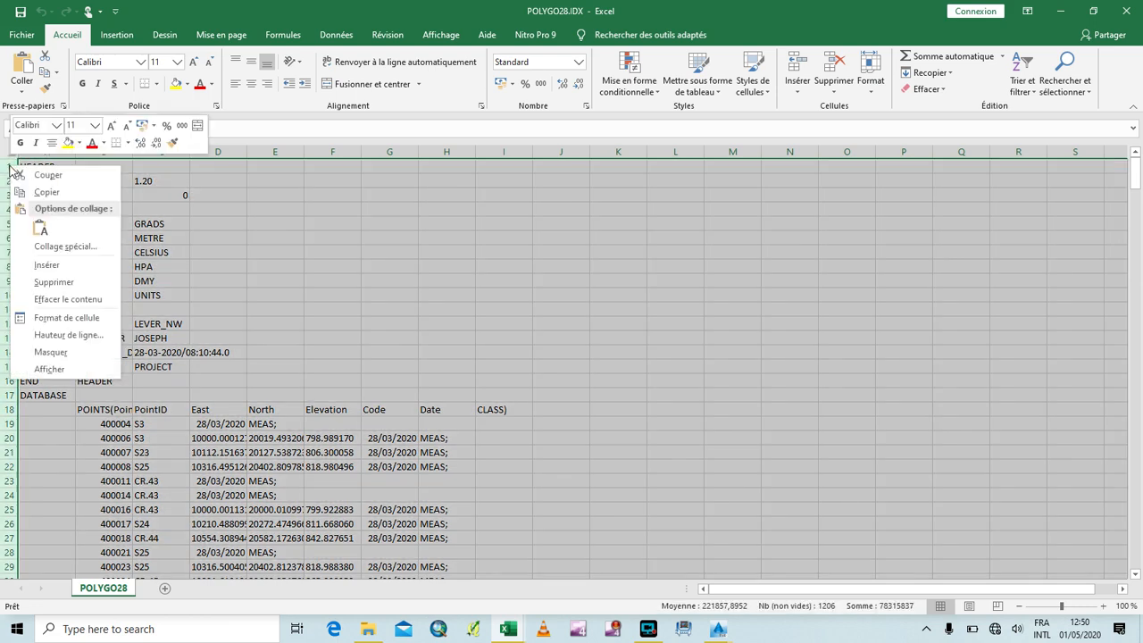
click(54, 282)
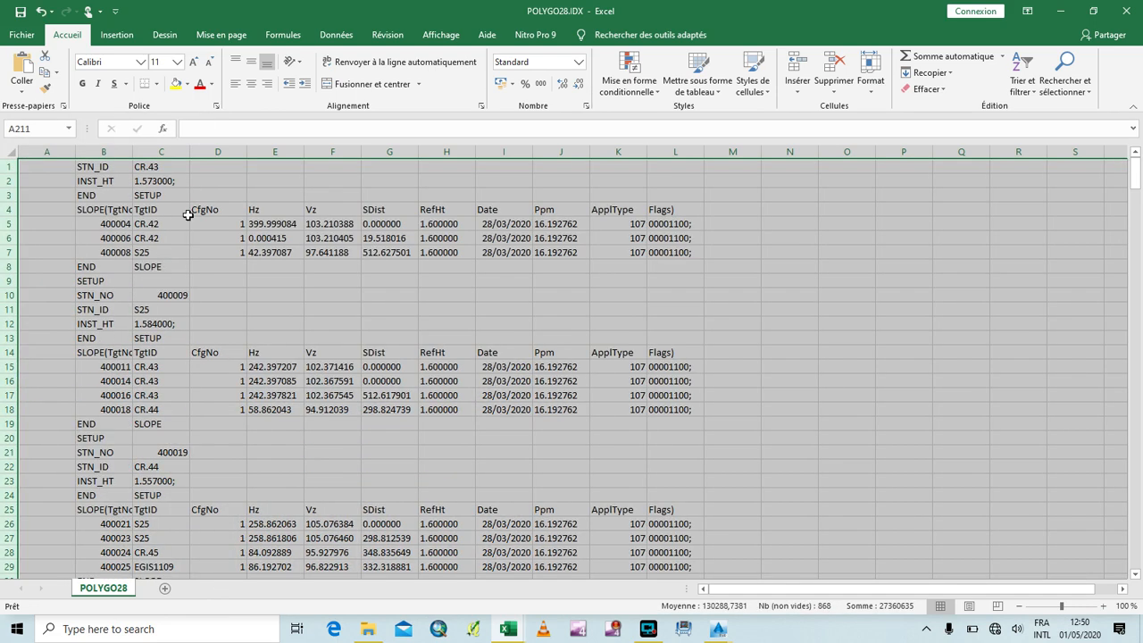
click(159, 179)
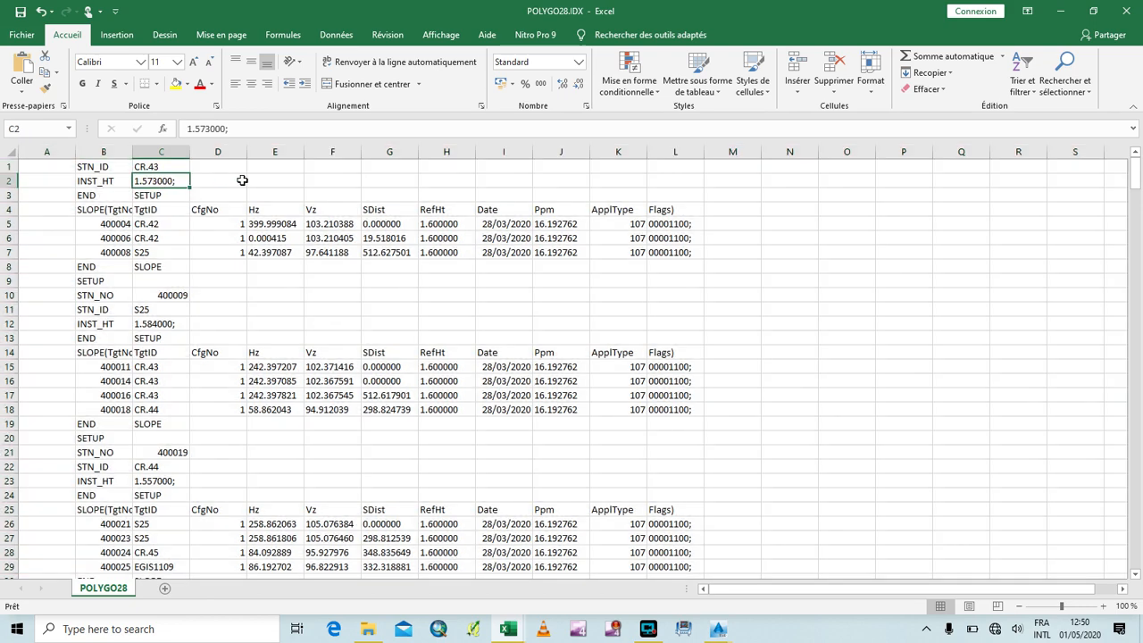
Delete columns B, D, I, J, K and L, holding the labels and target numbers, CfgNo, Date, Ppm, ApplType and Flags.
click(119, 148)
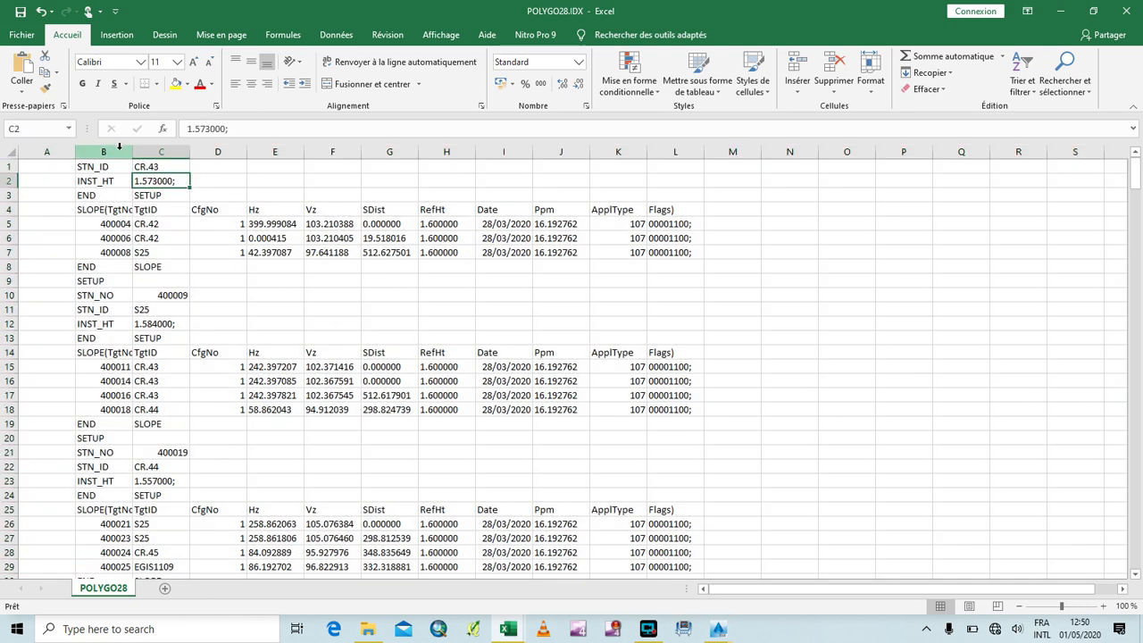
click(106, 150)
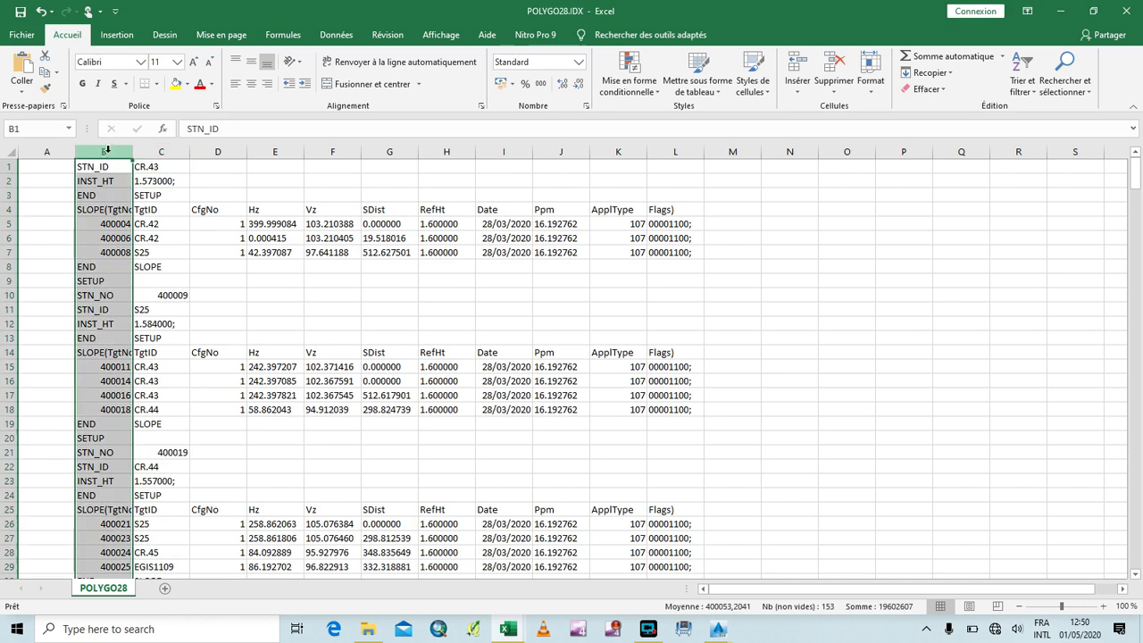
ctrl+click(219, 152)
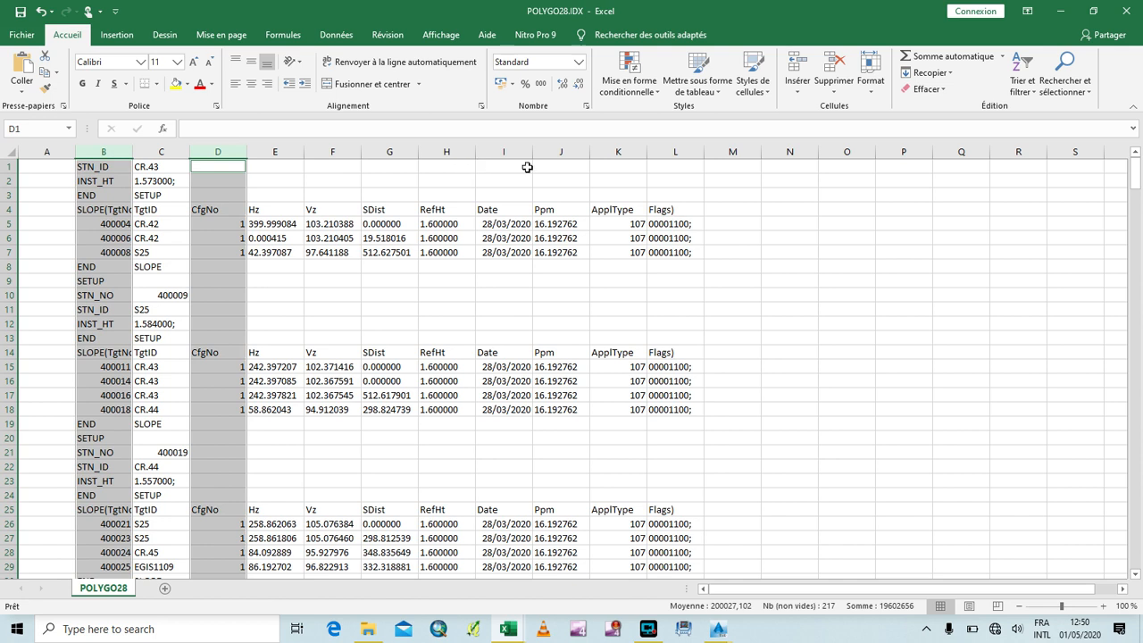
ctrl+click(503, 150)
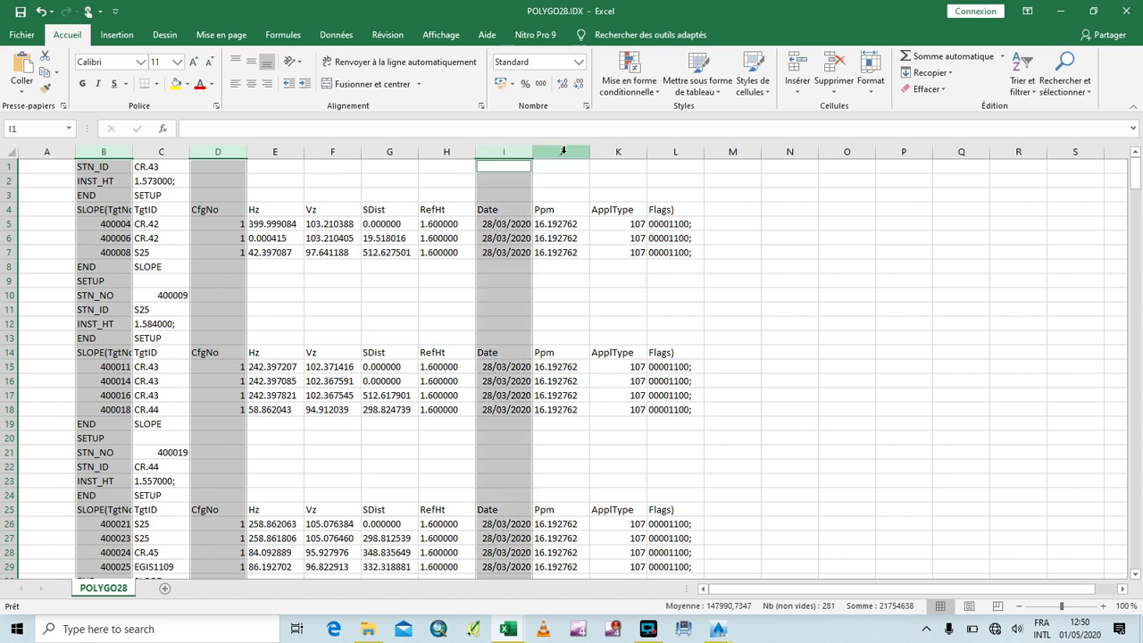
ctrl+click(560, 151)
ctrl+click(629, 151)
ctrl+click(677, 151)
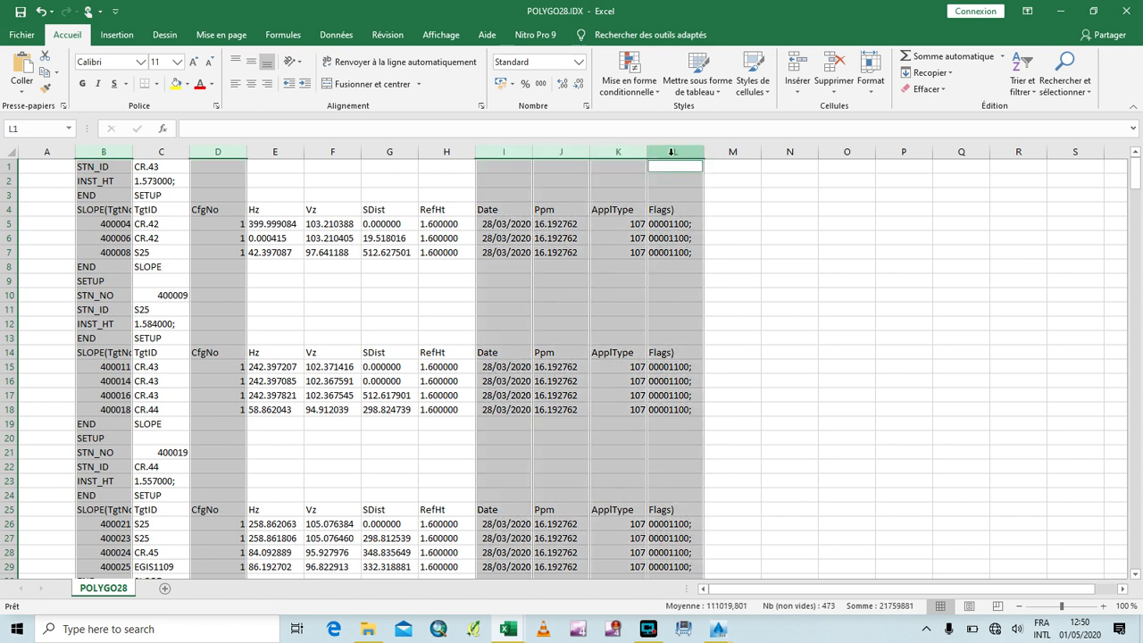
right_click(672, 152)
click(725, 271)
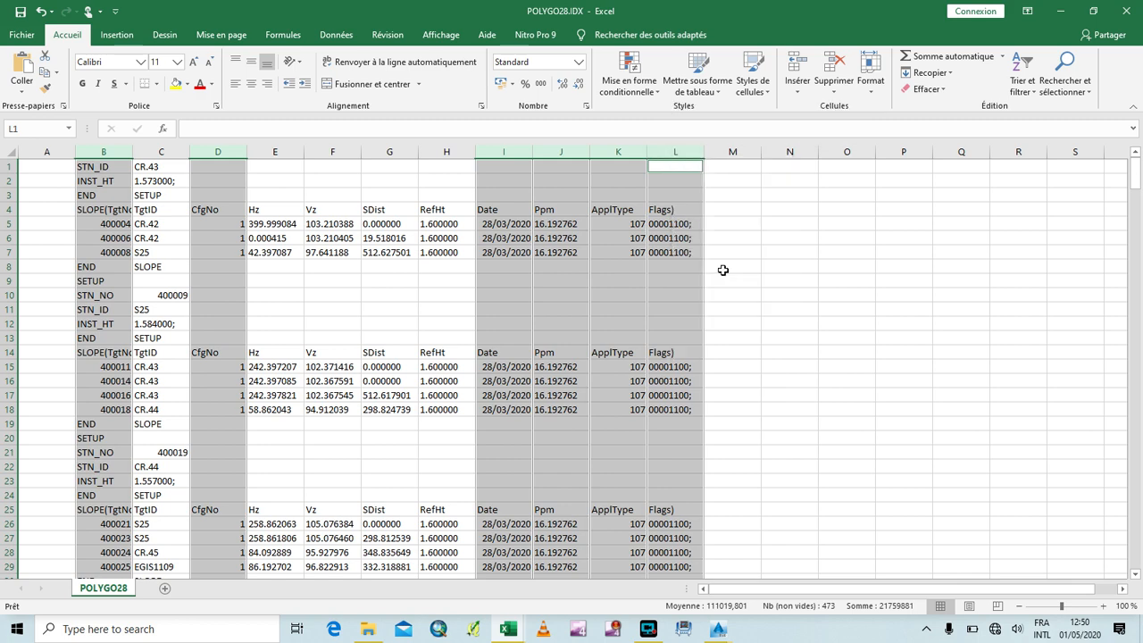
click(319, 198)
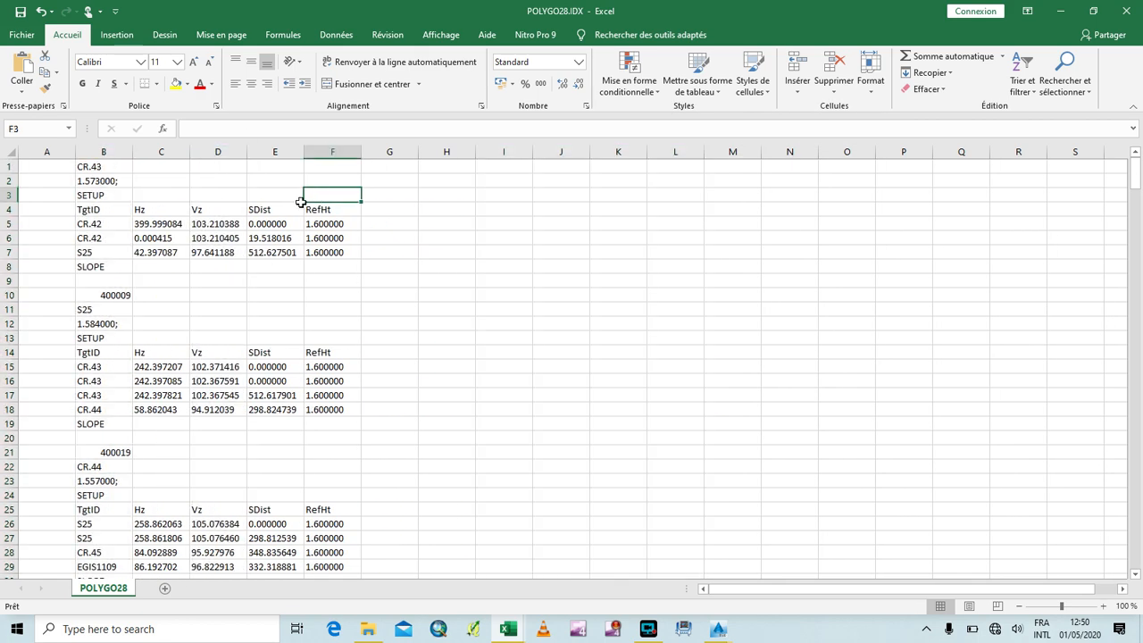
Copy station CR.43's instrument height from B2 into C1, beside the station name.
click(105, 181)
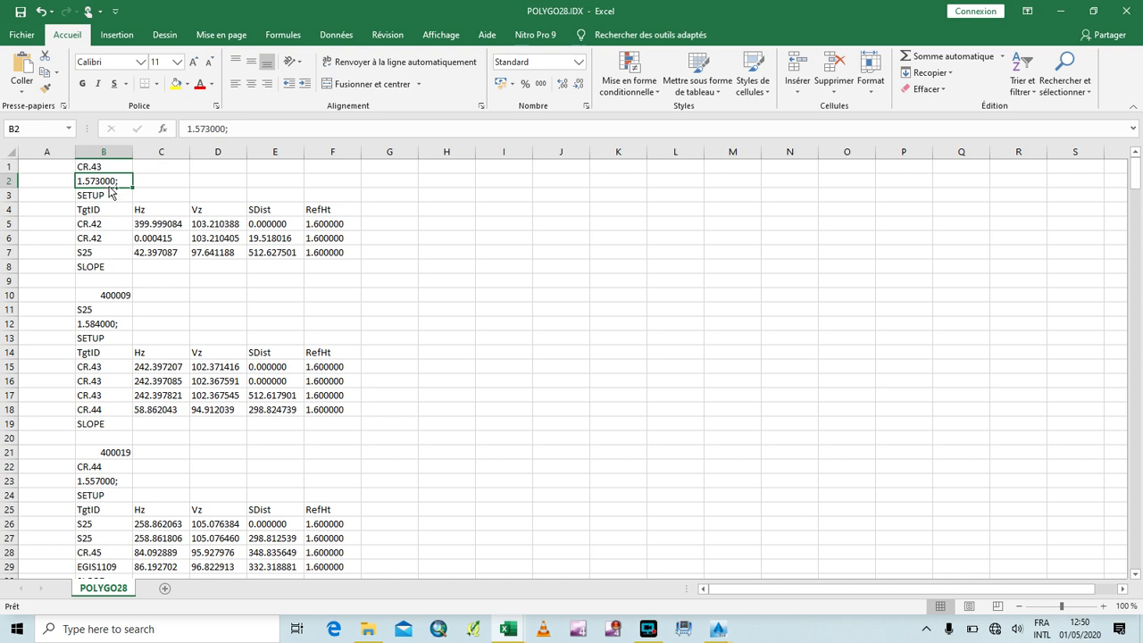
key(ctrl+c)
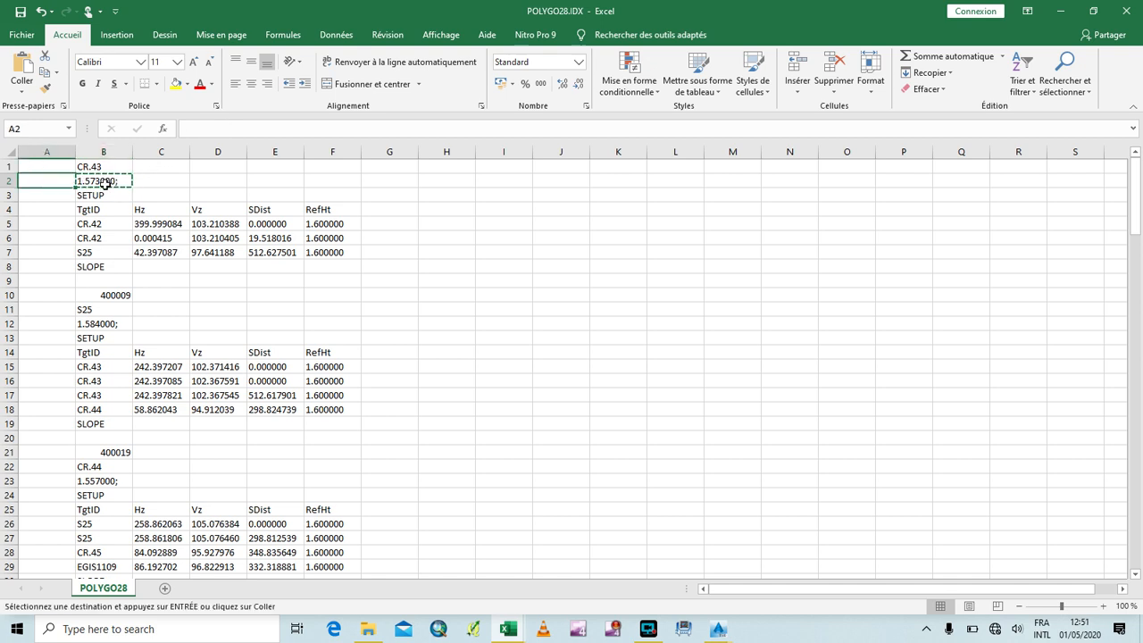
right_click(121, 183)
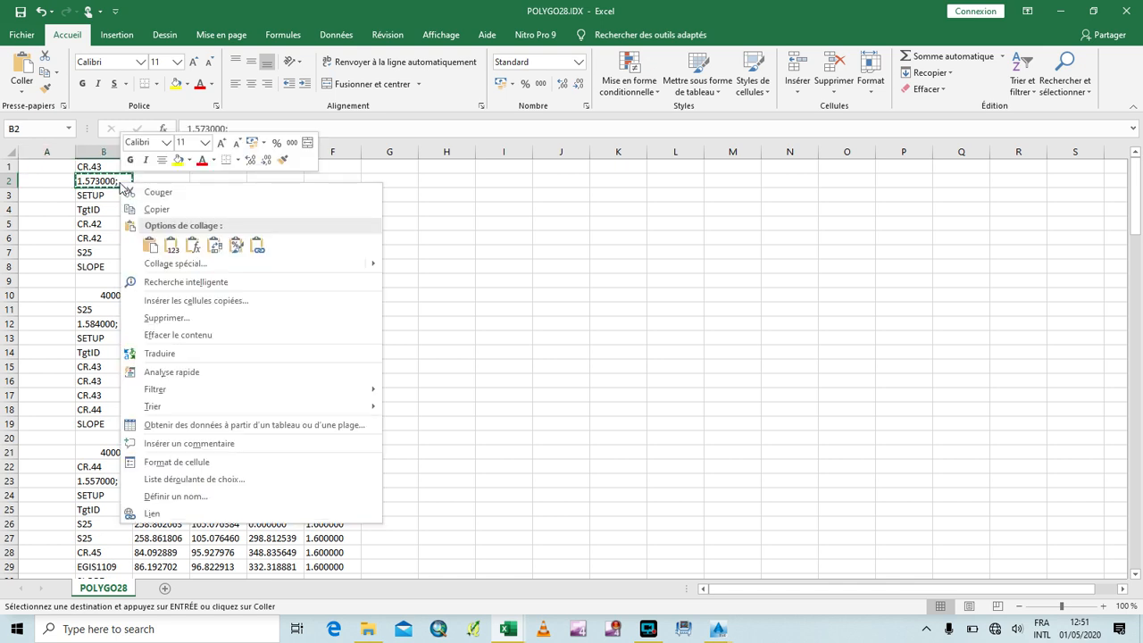
click(143, 209)
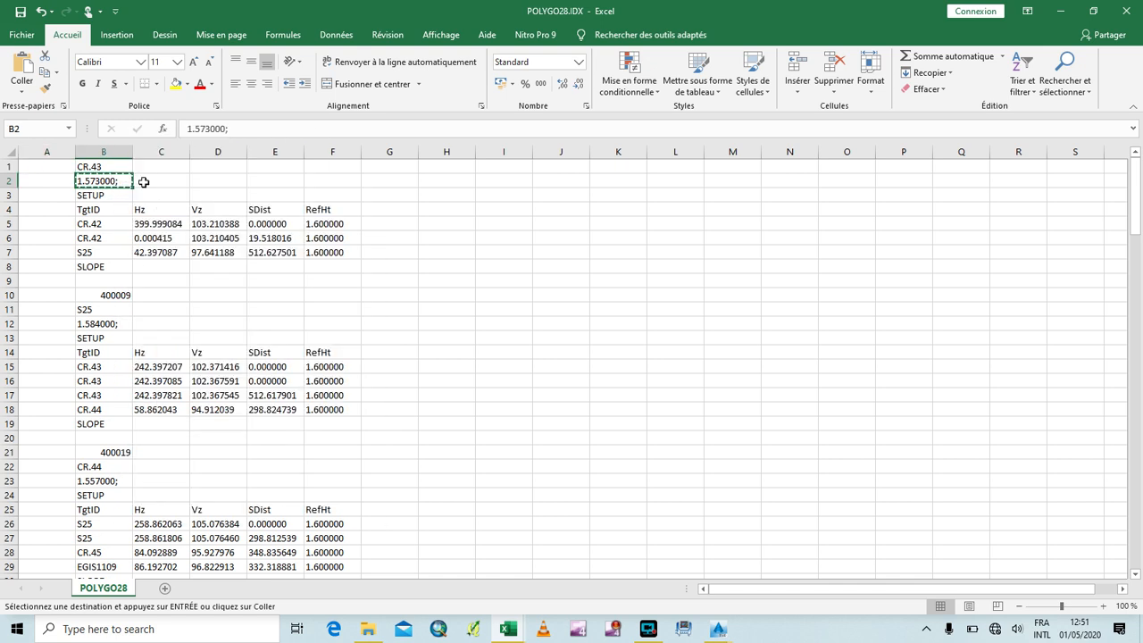
click(158, 165)
right_click(162, 172)
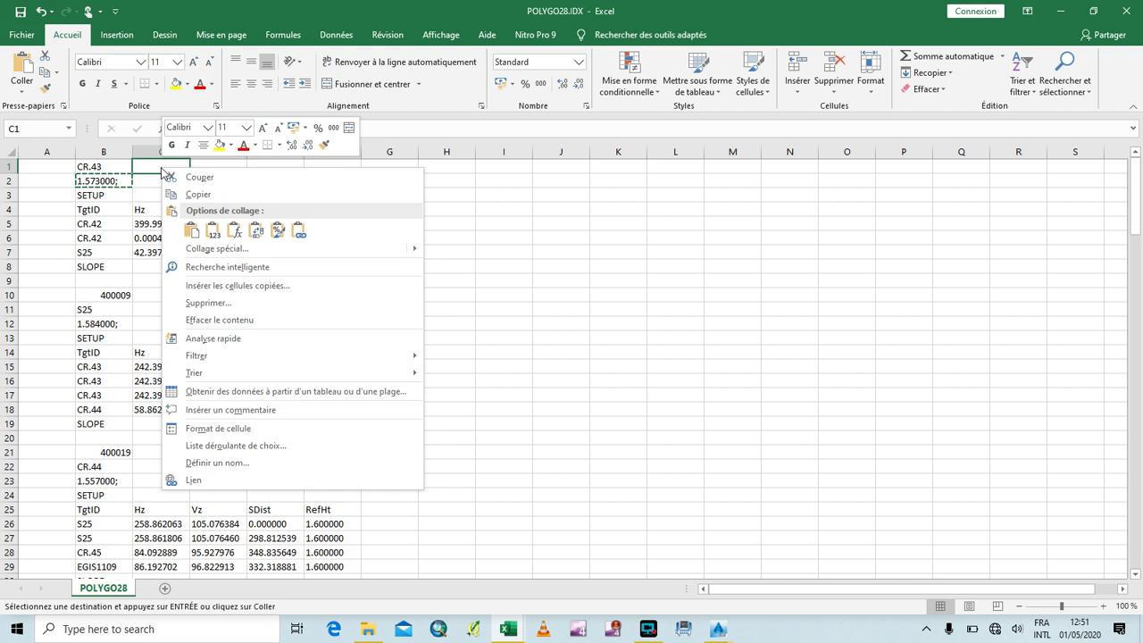
click(191, 231)
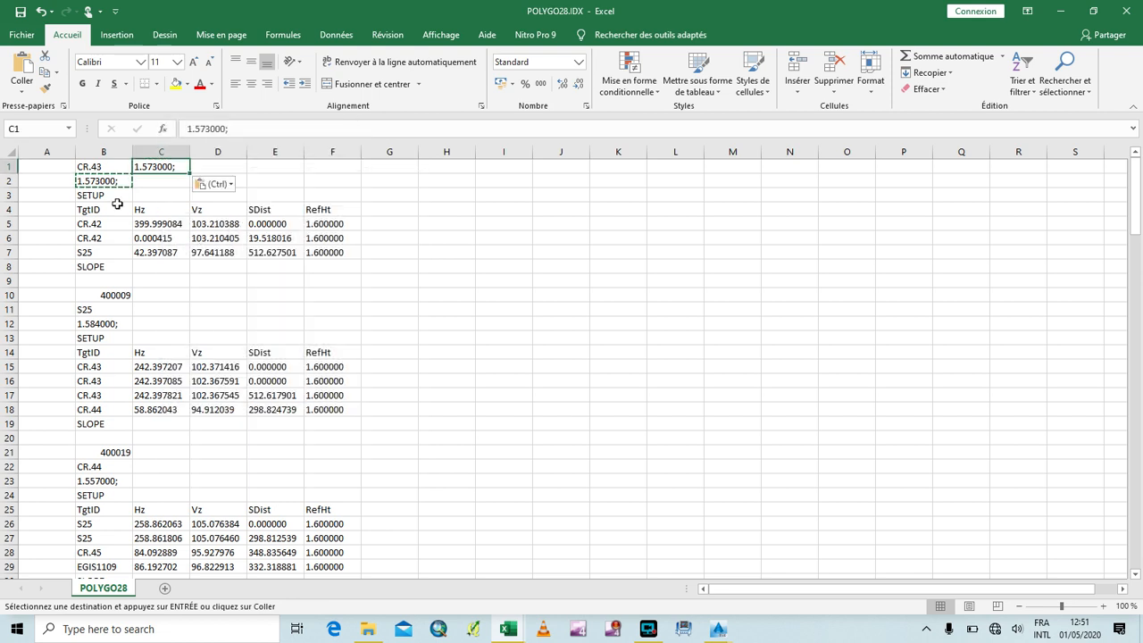
Delete rows 2 to 5 under station CR.43: the duplicate height, SETUP, the column headings and the zero-distance CR.42 observation.
click(10, 182)
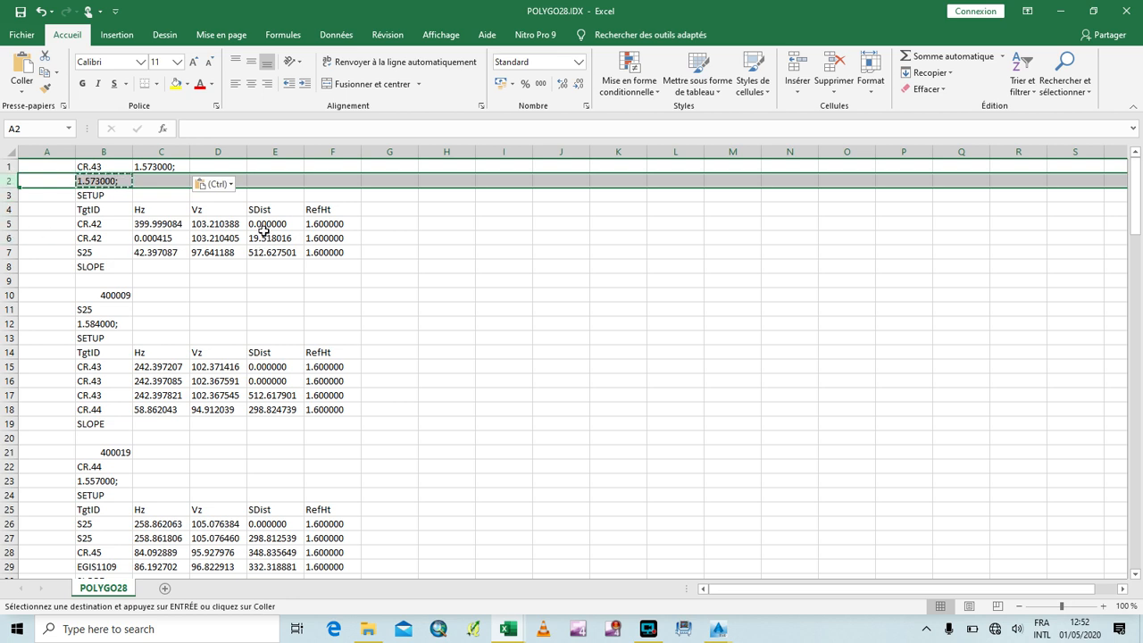
shift+click(20, 223)
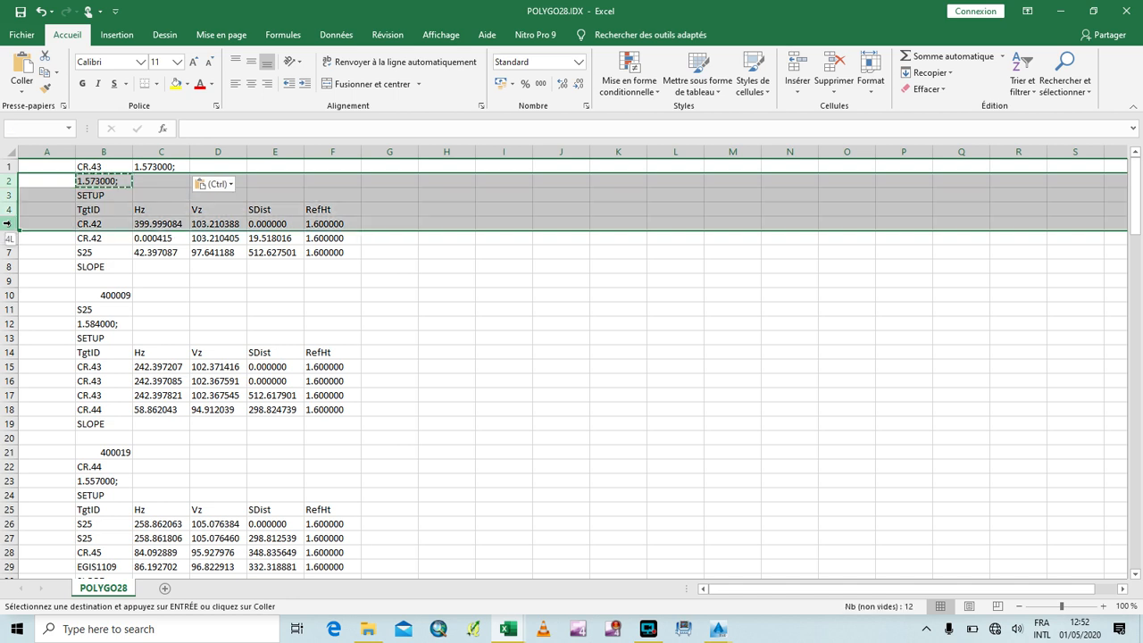
right_click(21, 228)
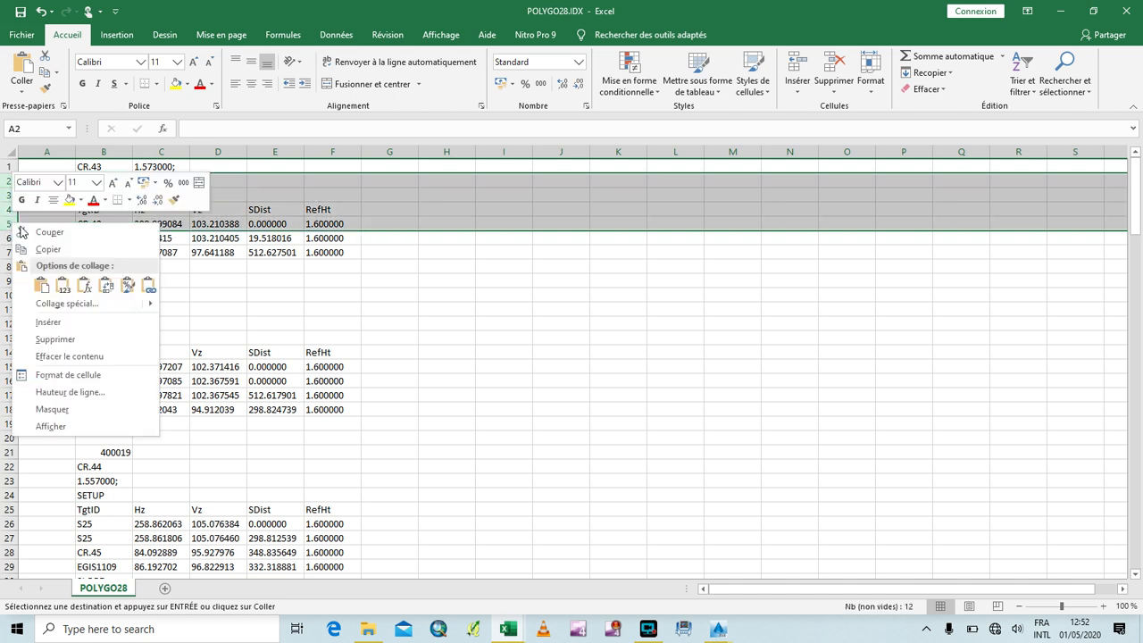
click(52, 341)
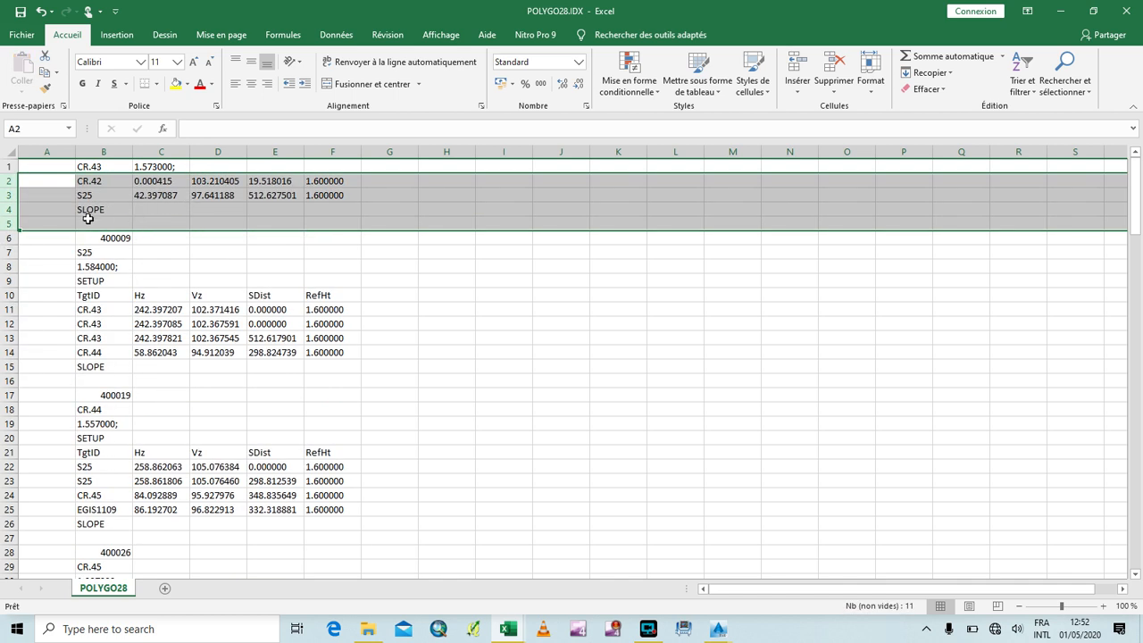
Delete rows 4 to 6, from the SLOPE line to the station number above station S25.
click(5, 209)
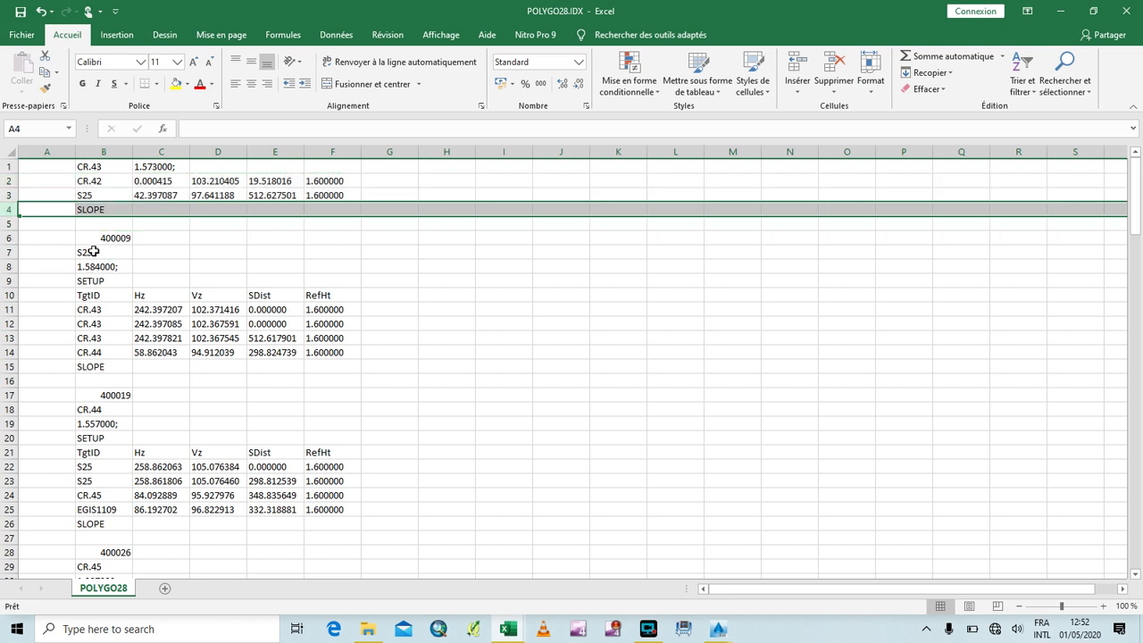
shift+click(7, 237)
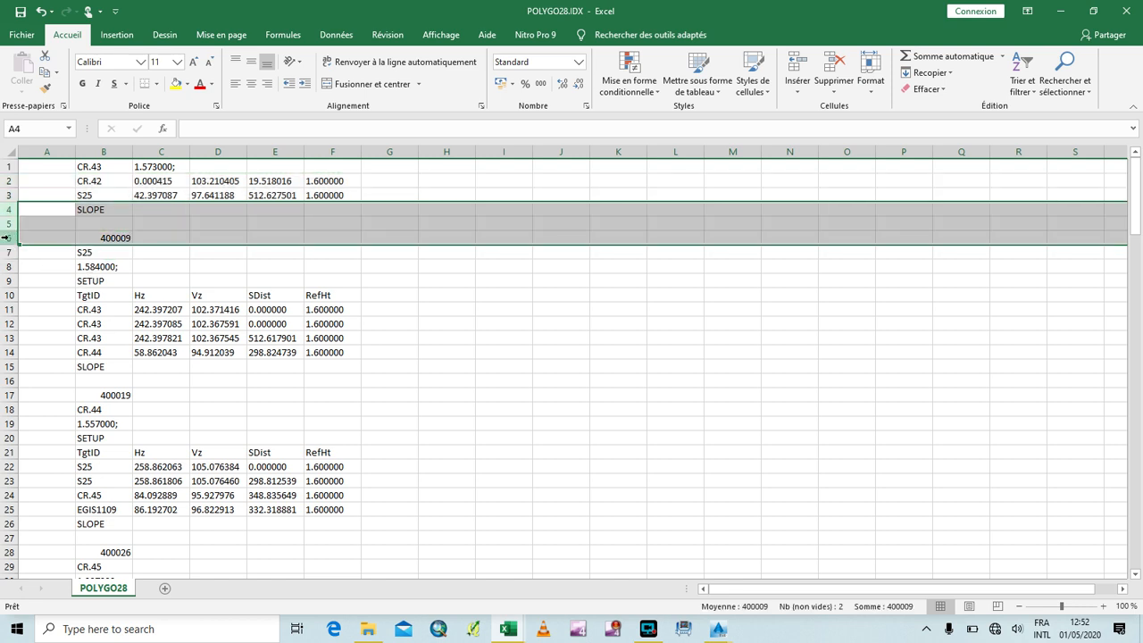
right_click(9, 238)
click(53, 353)
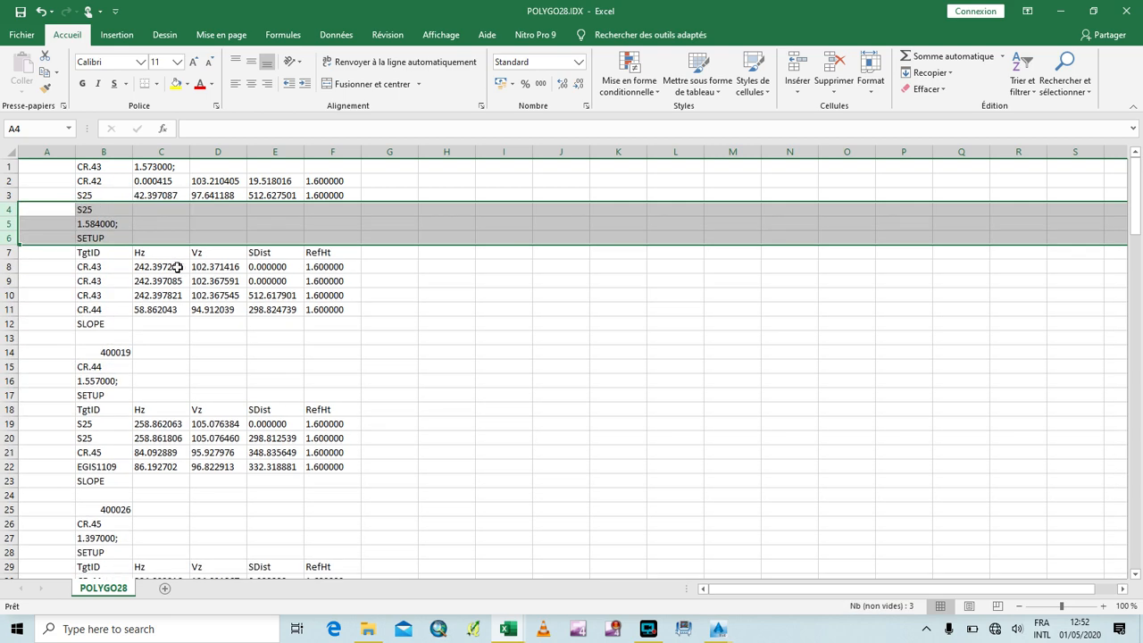
Copy station S25's instrument height from B5 into C4, beside the station name.
click(111, 225)
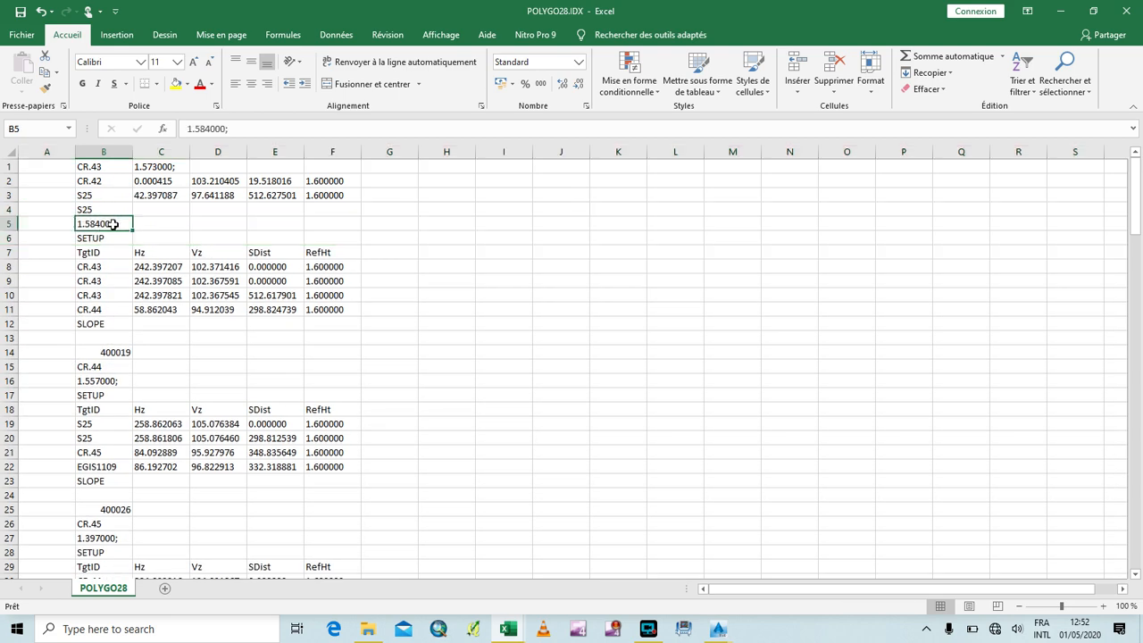
right_click(114, 225)
click(153, 250)
click(171, 210)
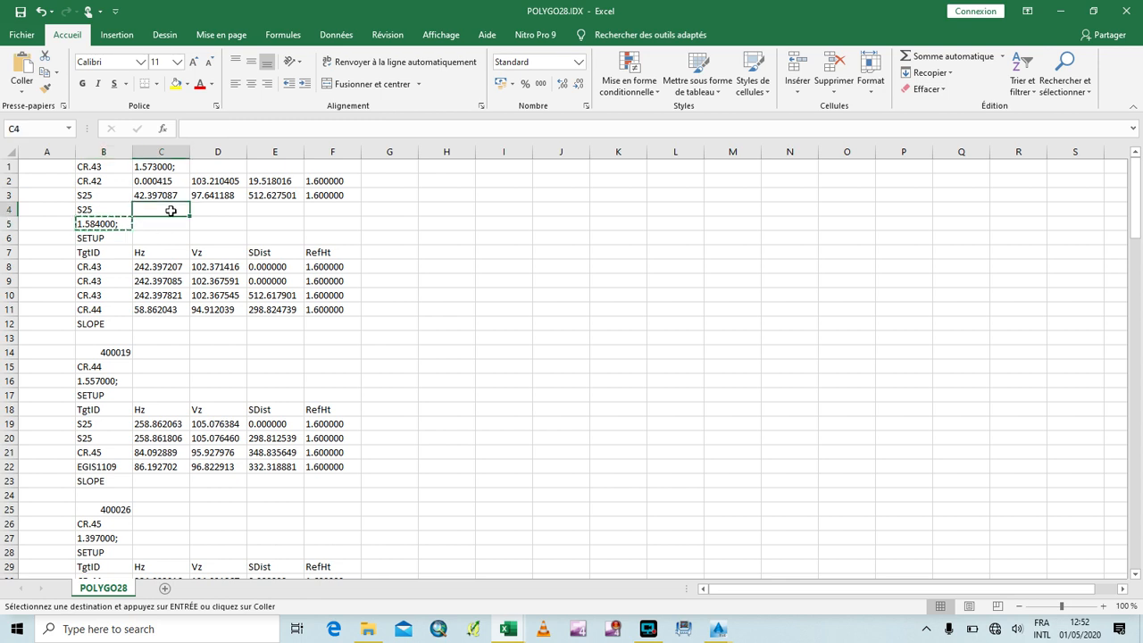
right_click(170, 210)
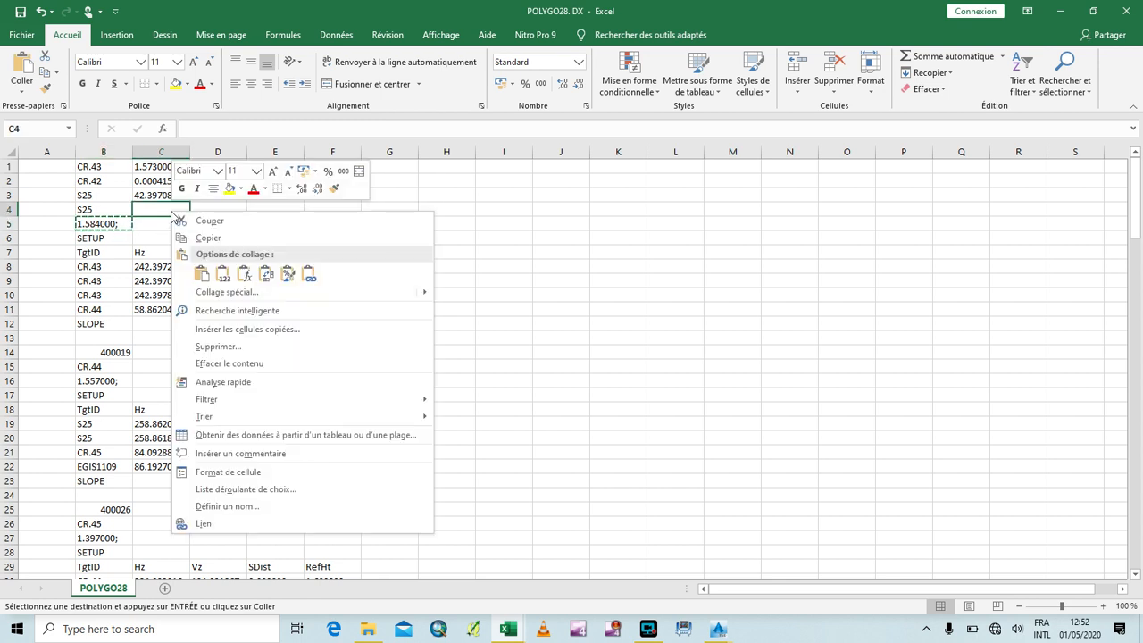
click(201, 276)
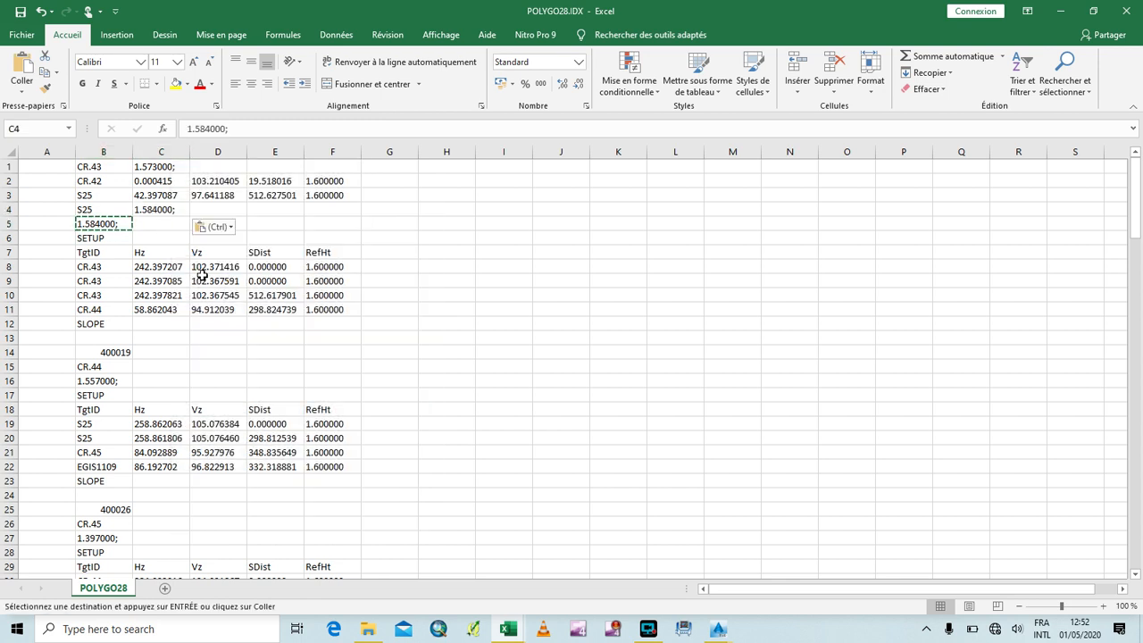
Delete rows 5 to 9 under station S25: the duplicate height, SETUP, the column headings and both zero-distance CR.43 observations.
click(11, 225)
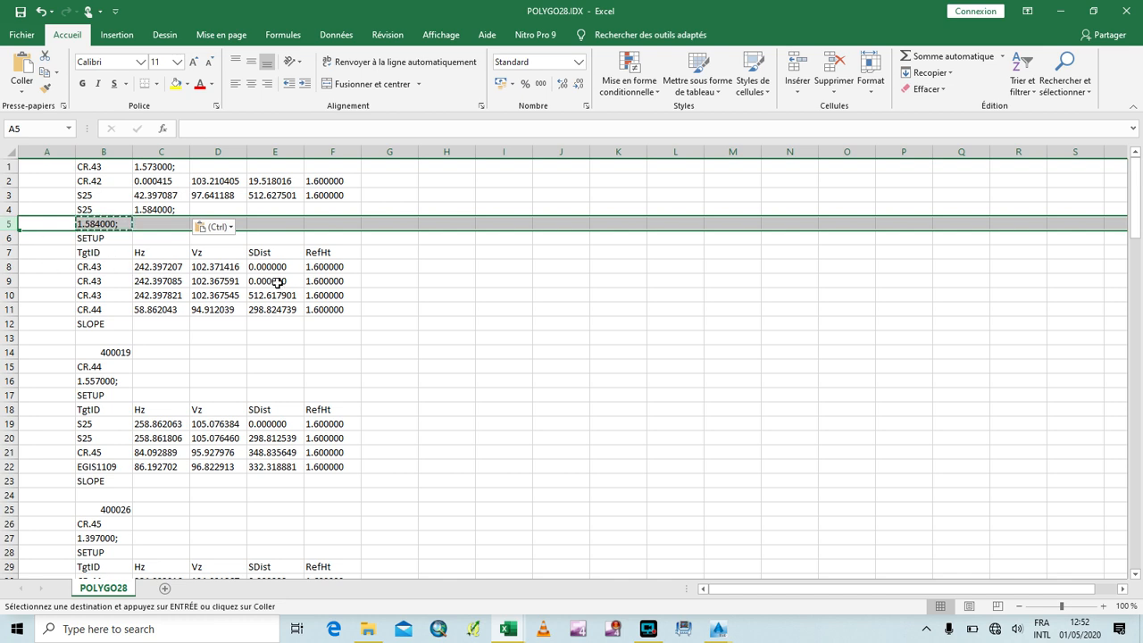
shift+click(6, 281)
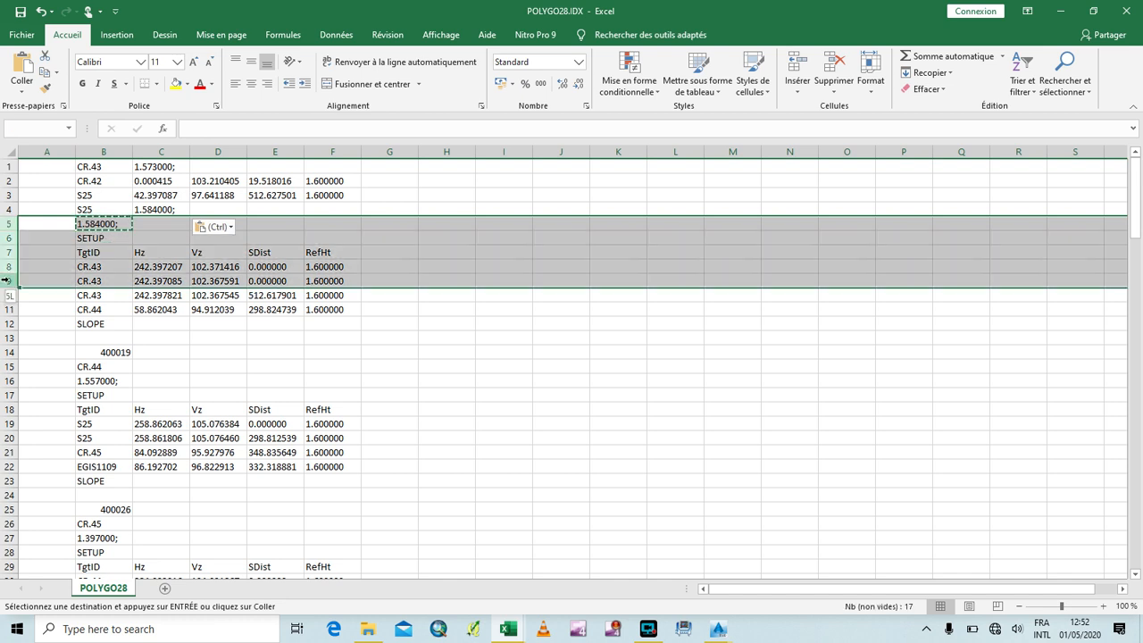
right_click(5, 281)
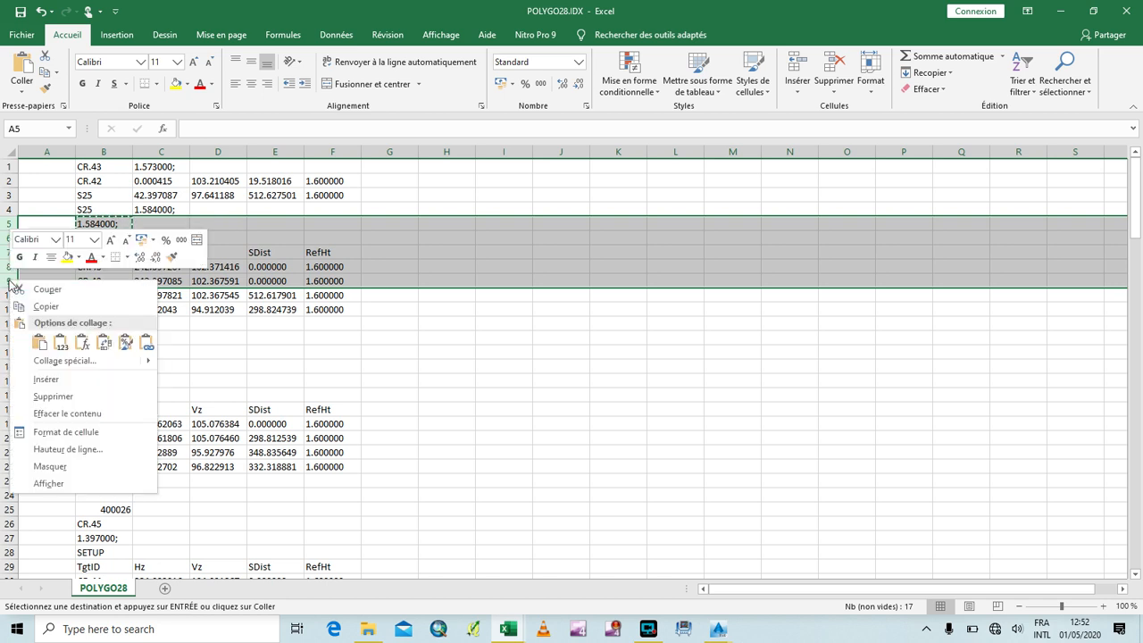
click(79, 393)
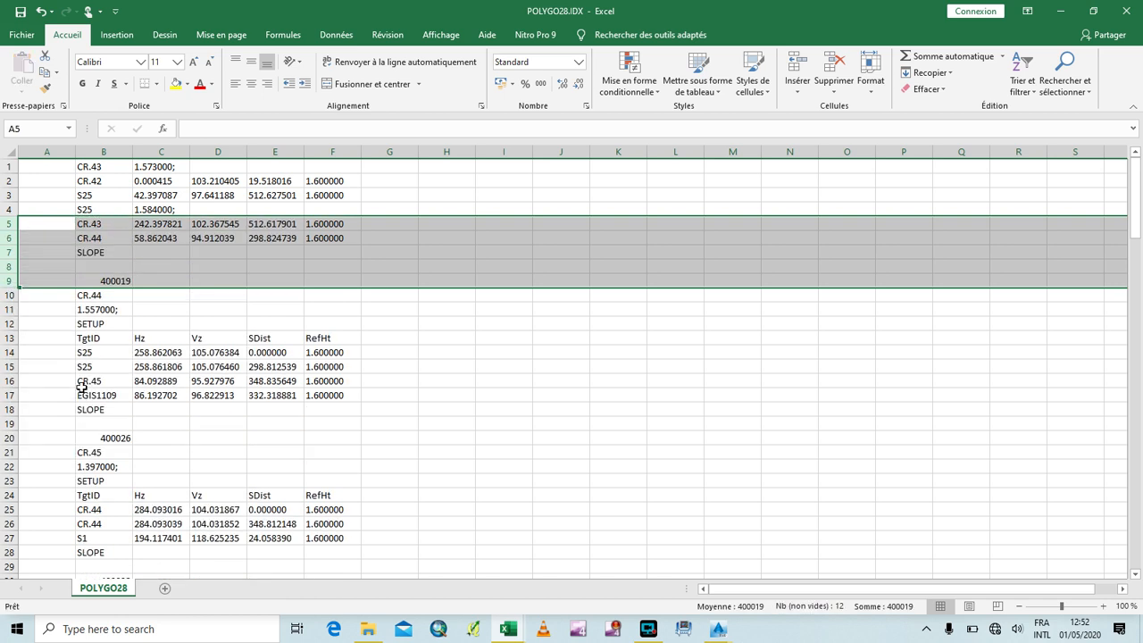
Delete rows 7 to 9, from the SLOPE line to the station number above station CR.44.
click(8, 253)
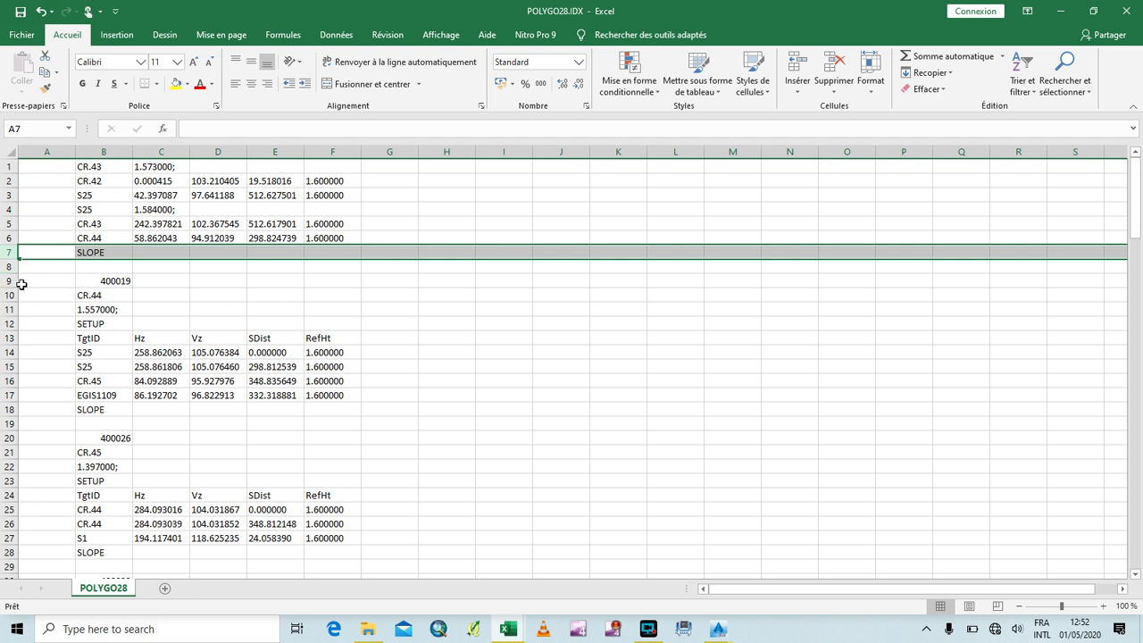
shift+click(9, 280)
right_click(9, 281)
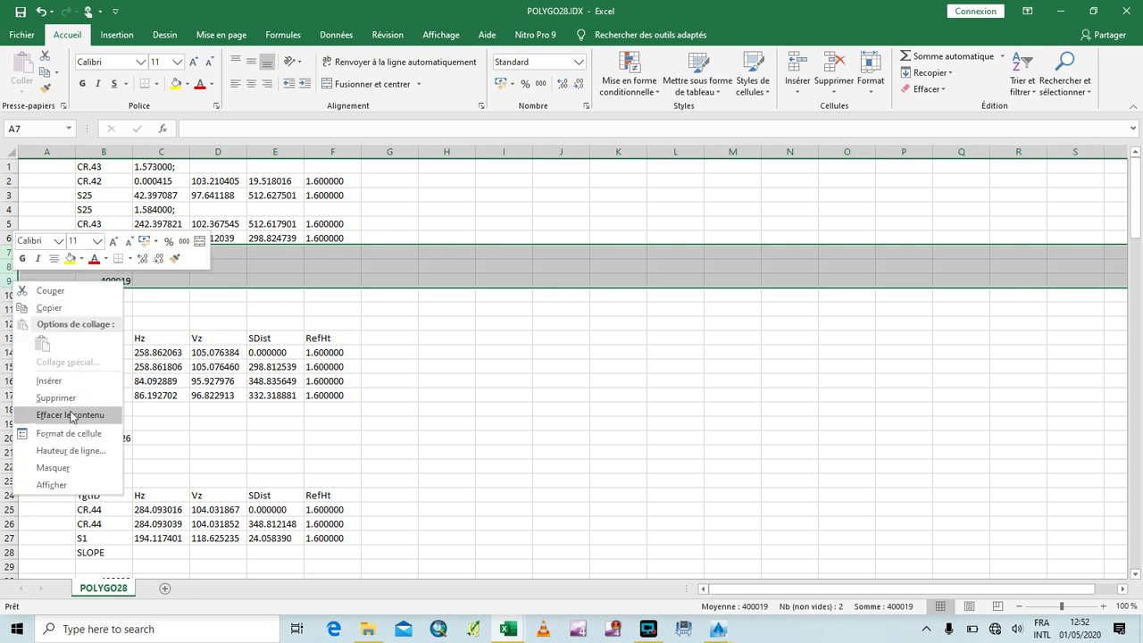
click(65, 399)
Copy station CR.44's instrument height from B8 into C7, beside the station name.
click(109, 266)
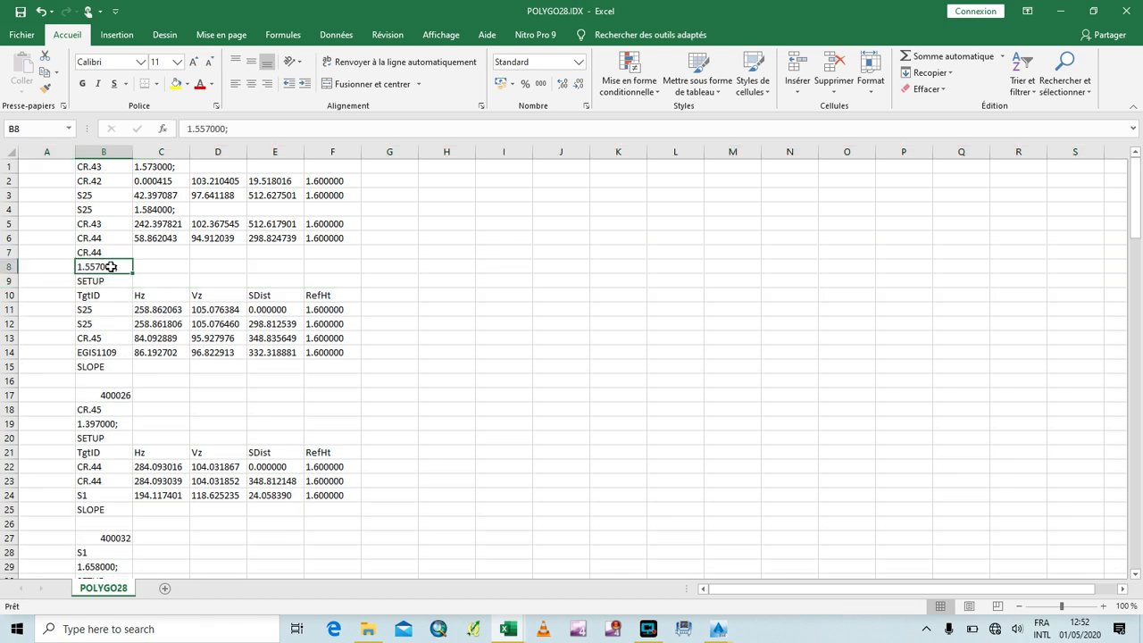
right_click(109, 266)
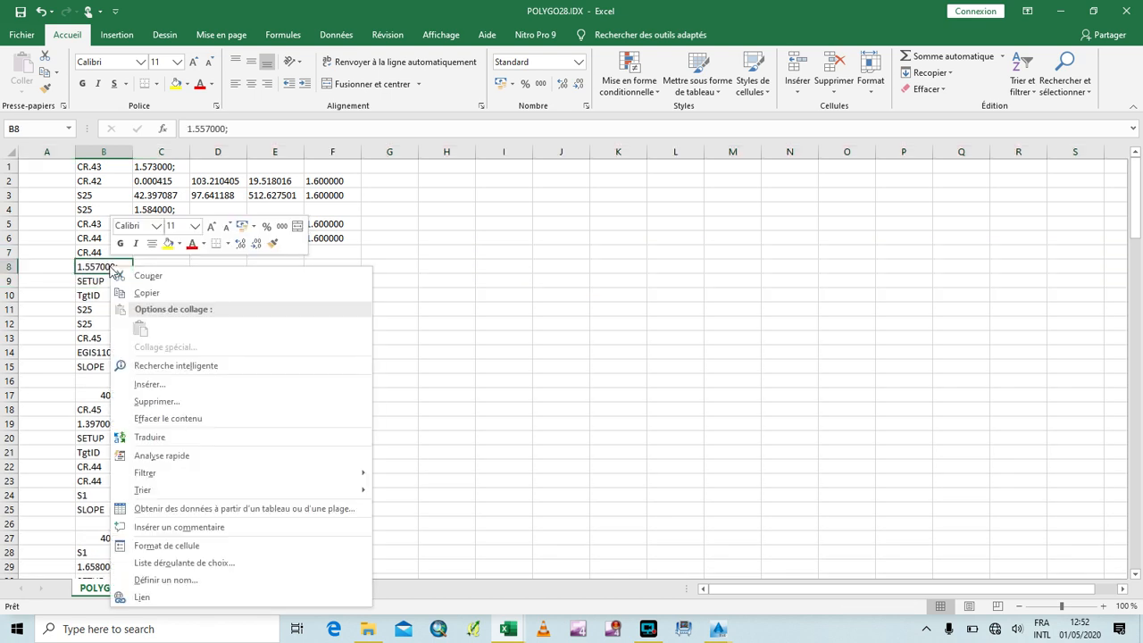
click(144, 291)
click(168, 253)
right_click(168, 254)
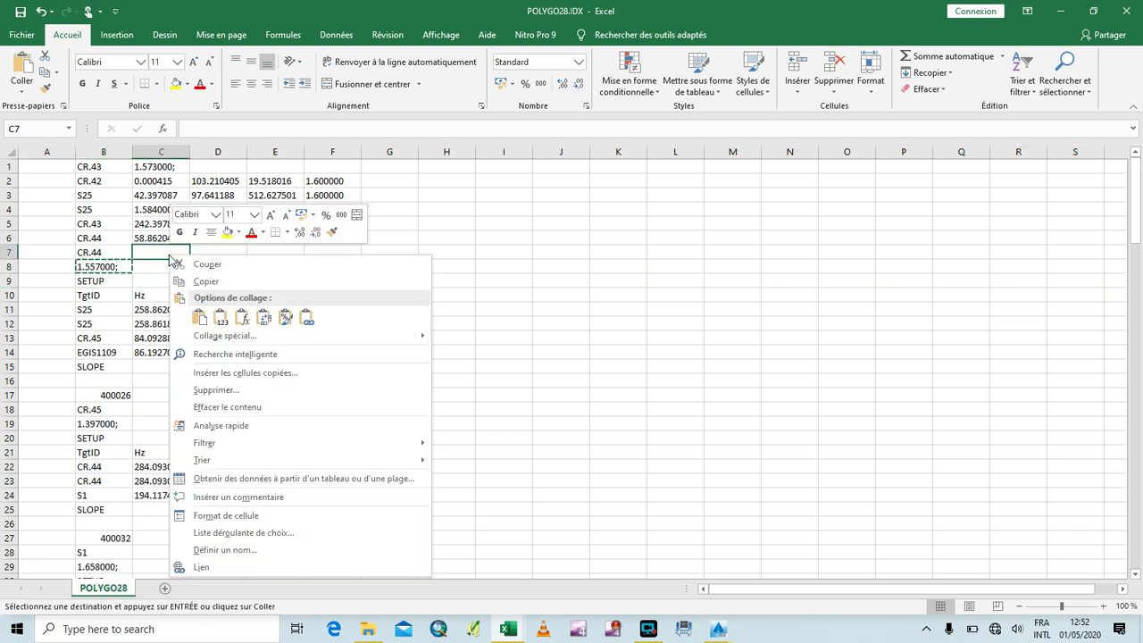
click(197, 317)
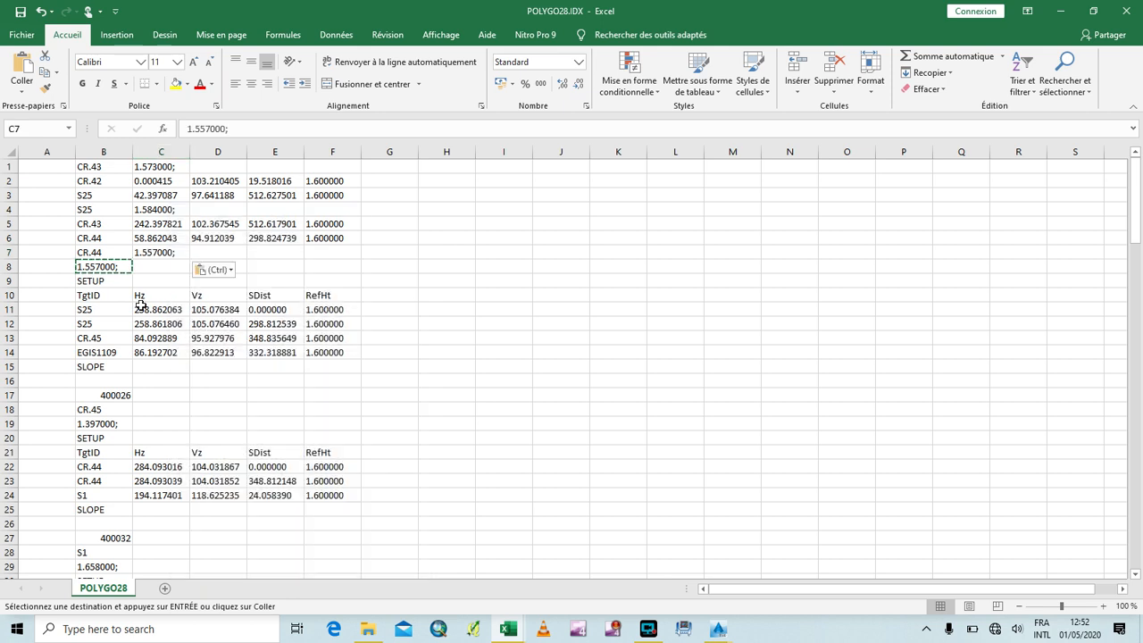
Delete rows 8 to 11 under station CR.44: the duplicate height, SETUP, the column headings and the zero-distance S25 observation.
click(11, 266)
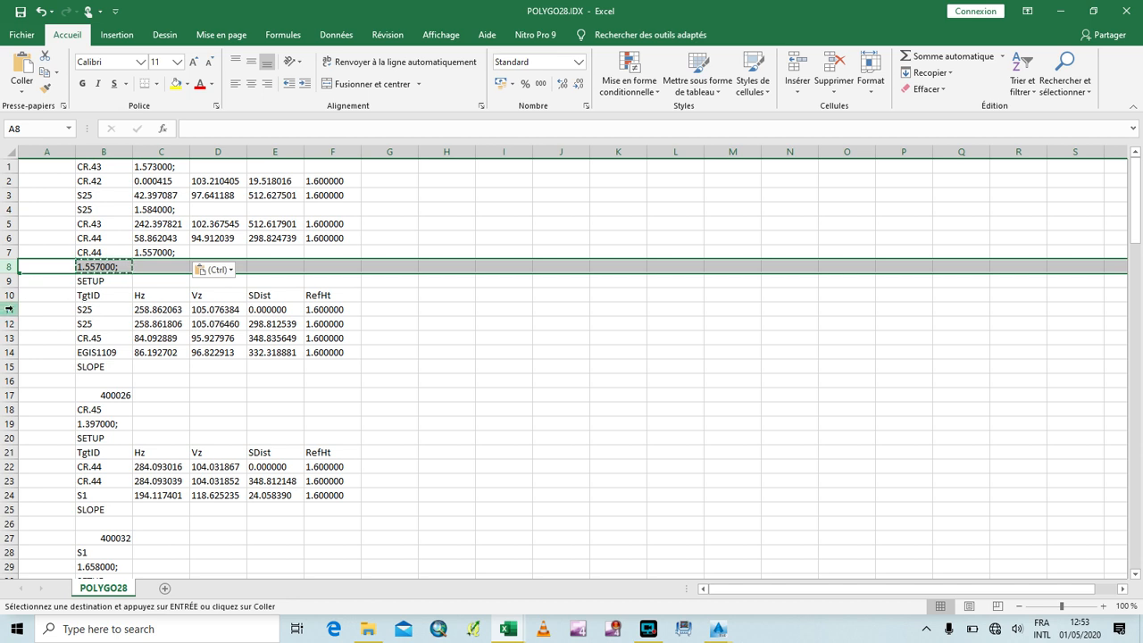
shift+click(9, 309)
right_click(9, 309)
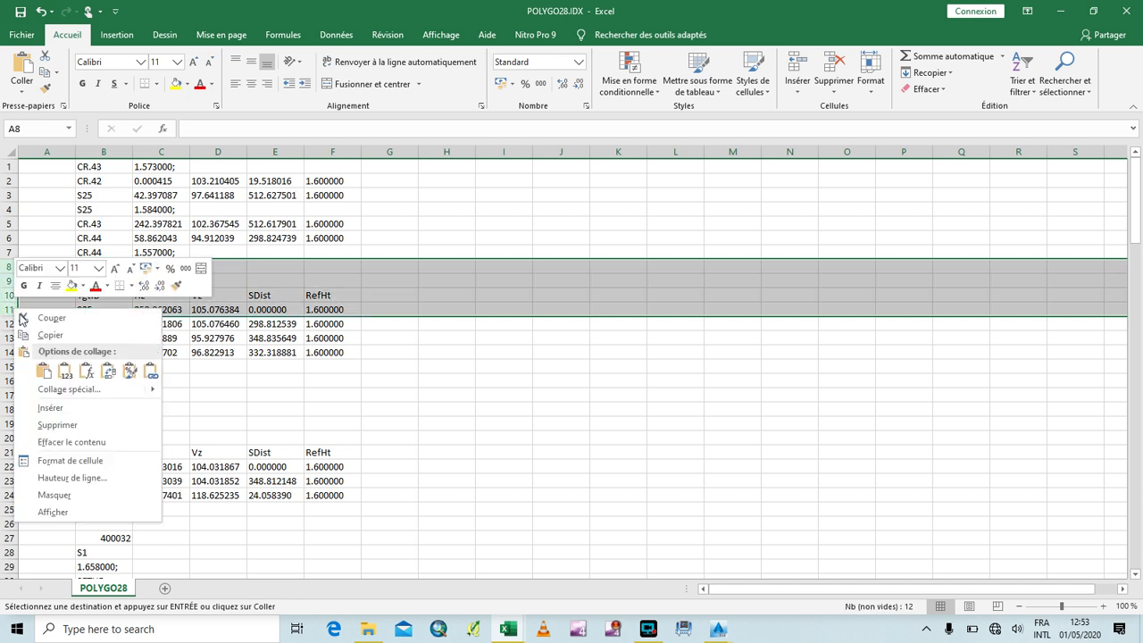
click(57, 417)
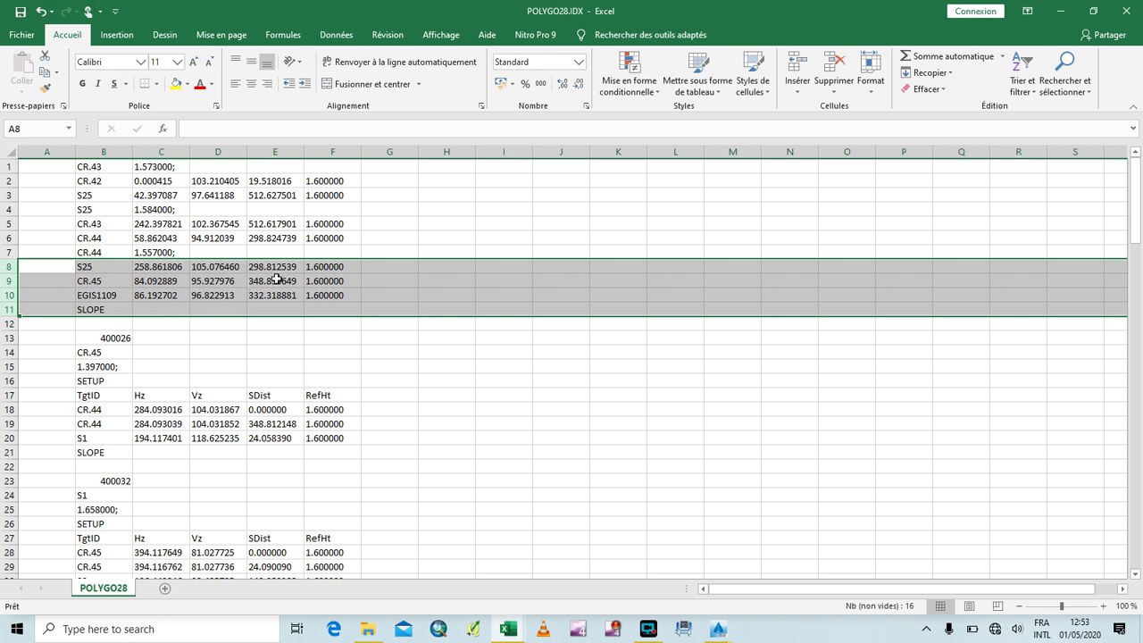
Delete rows 11 to 13, from the SLOPE line to the station number above station CR.45.
click(9, 309)
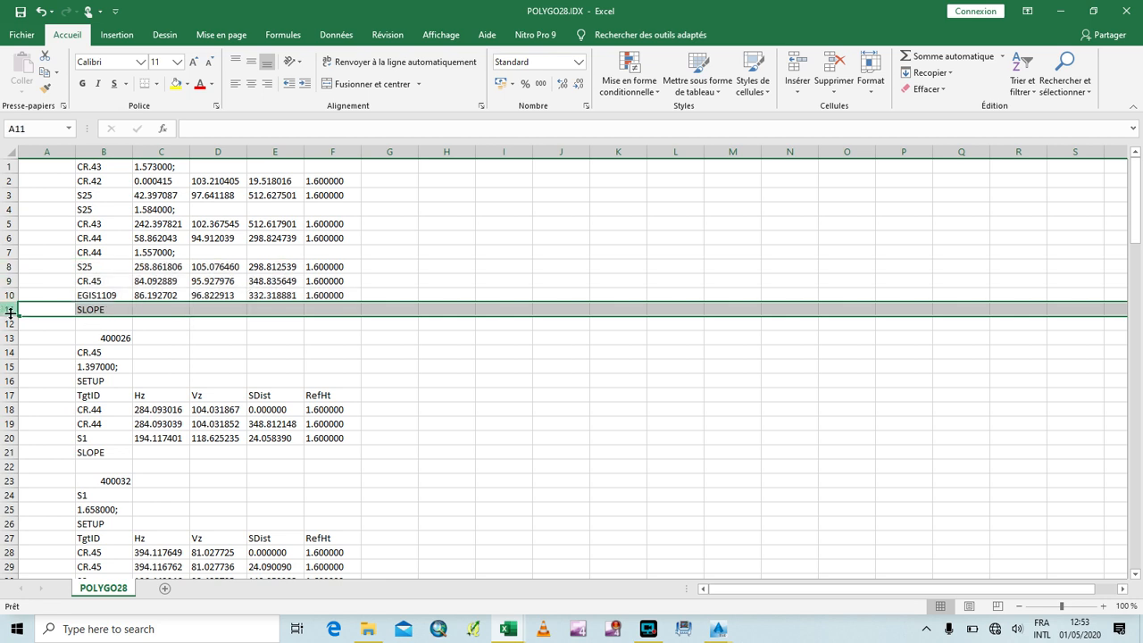
shift+click(7, 337)
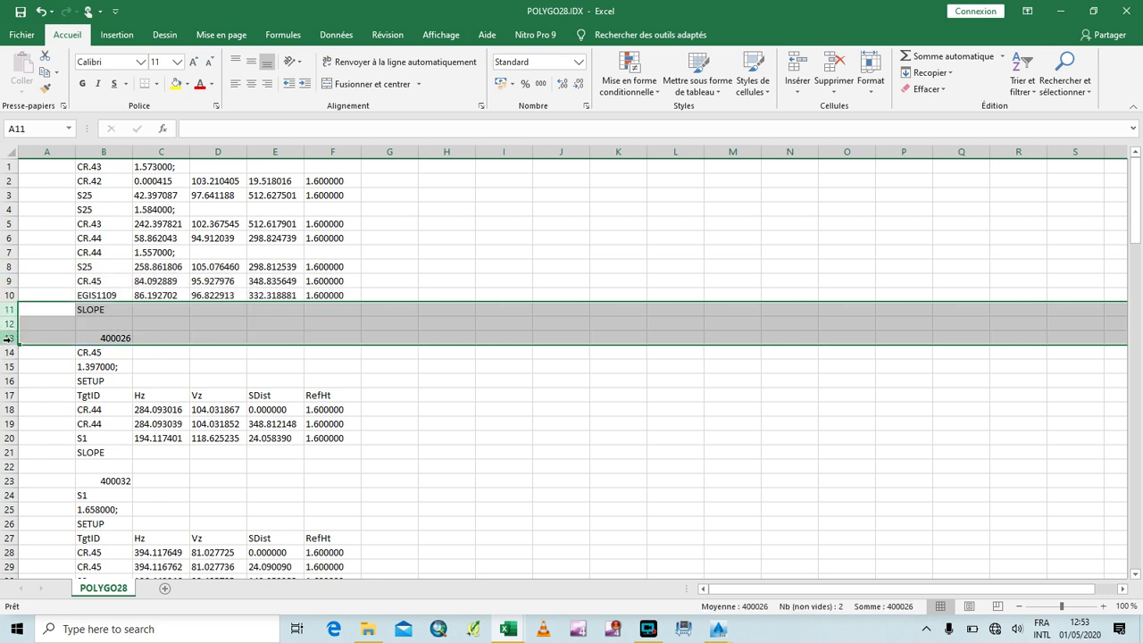
right_click(8, 340)
click(56, 458)
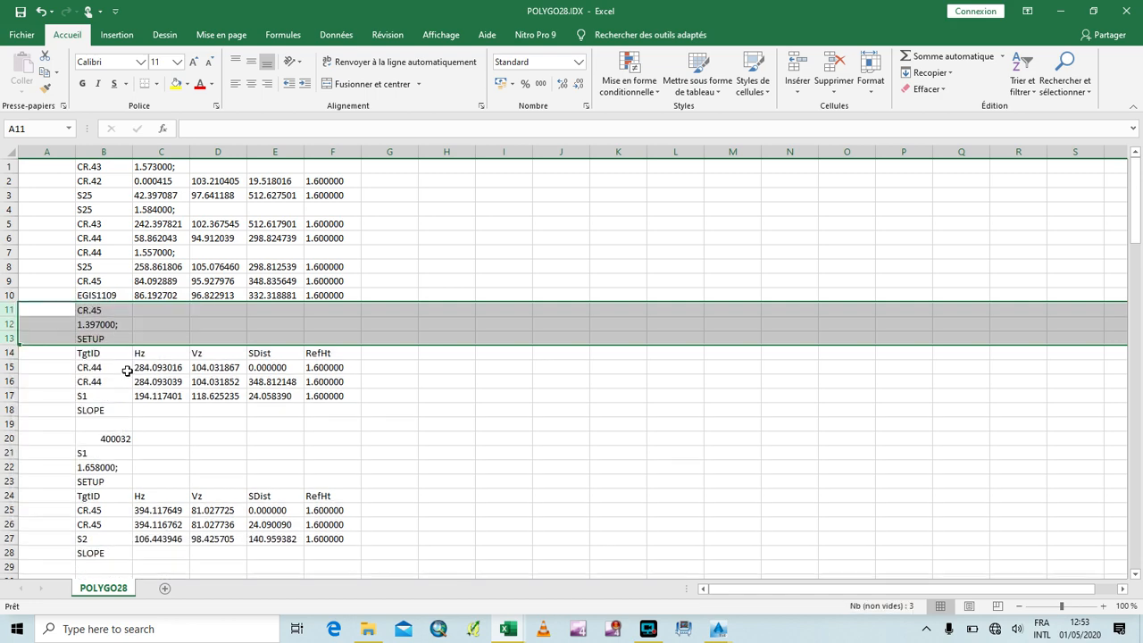
Copy station CR.45's instrument height from B12 into C11, beside the station name.
click(114, 323)
right_click(125, 320)
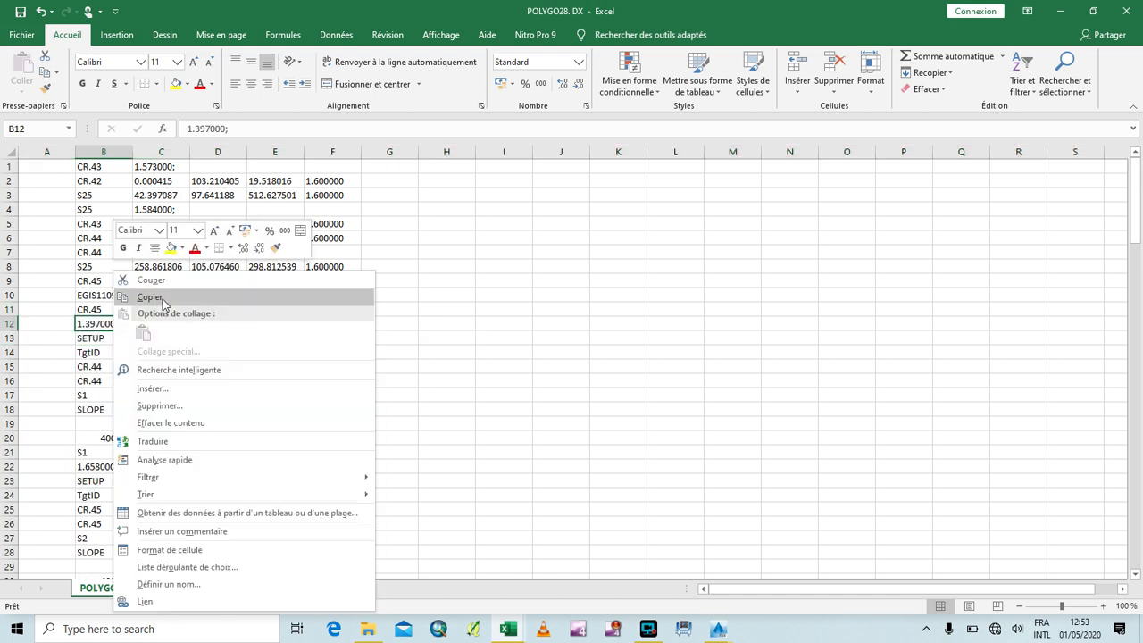
click(149, 297)
right_click(165, 310)
click(193, 352)
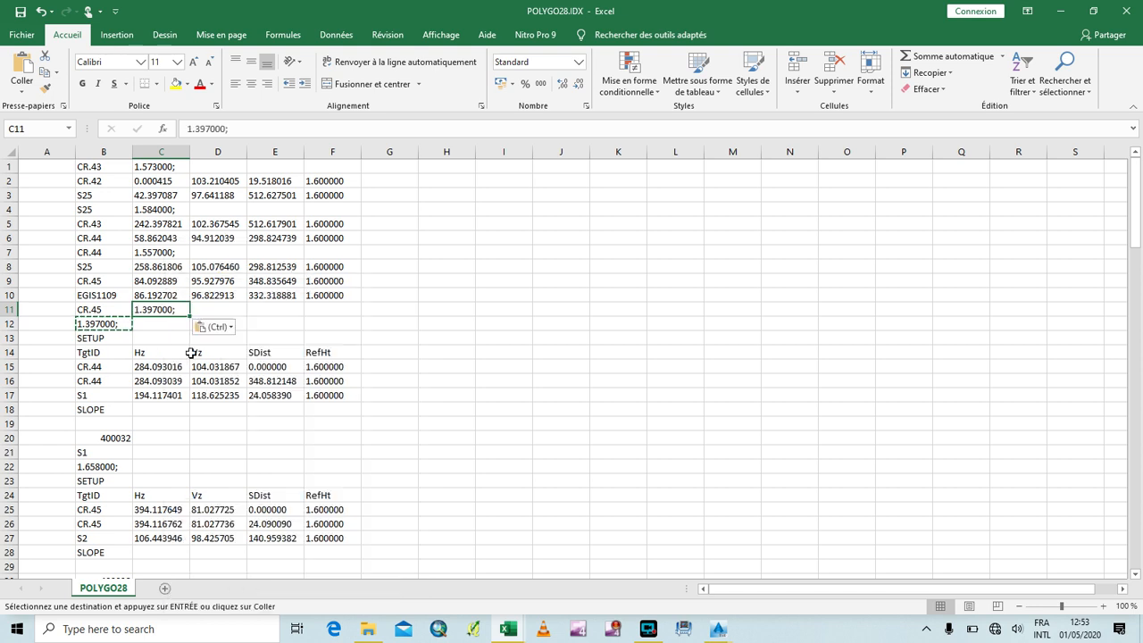
Delete rows 12 to 15 under station CR.45: the duplicate height, SETUP, the column headings and the zero-distance CR.44 observation.
click(9, 323)
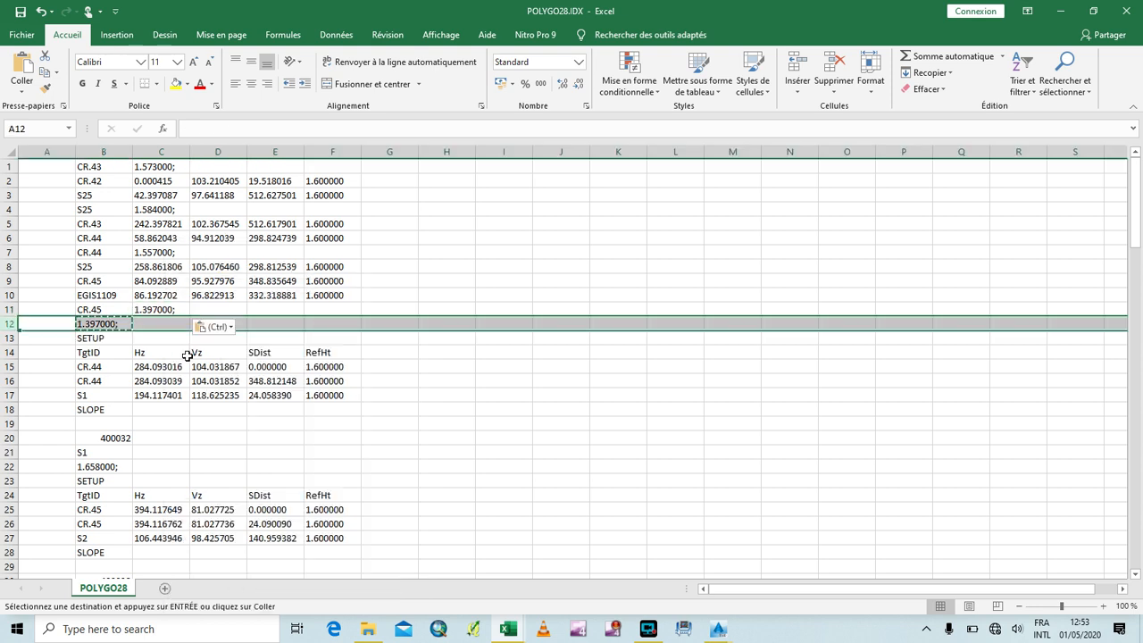
shift+click(10, 368)
right_click(10, 368)
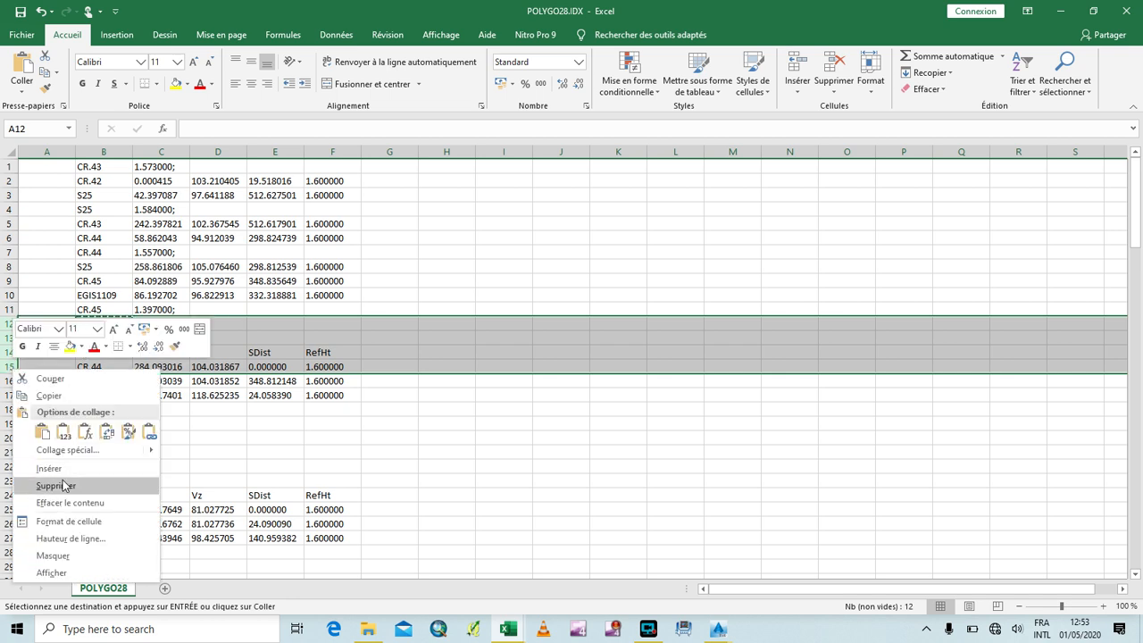
click(56, 485)
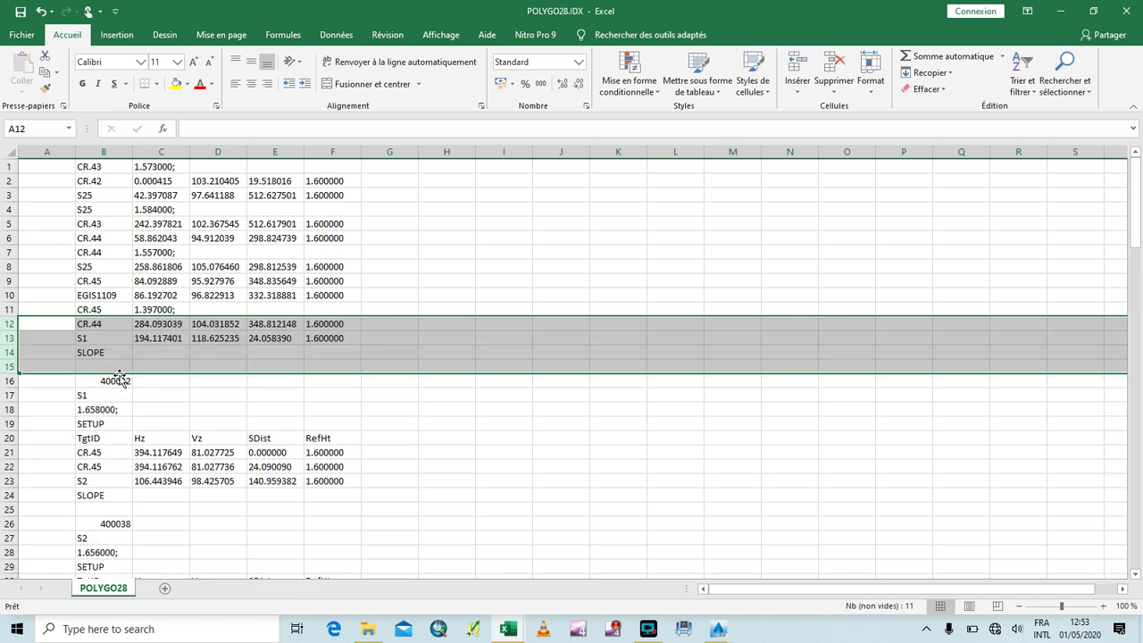
Delete rows 14 to 16, from the SLOPE line to the station number above station S1.
click(7, 352)
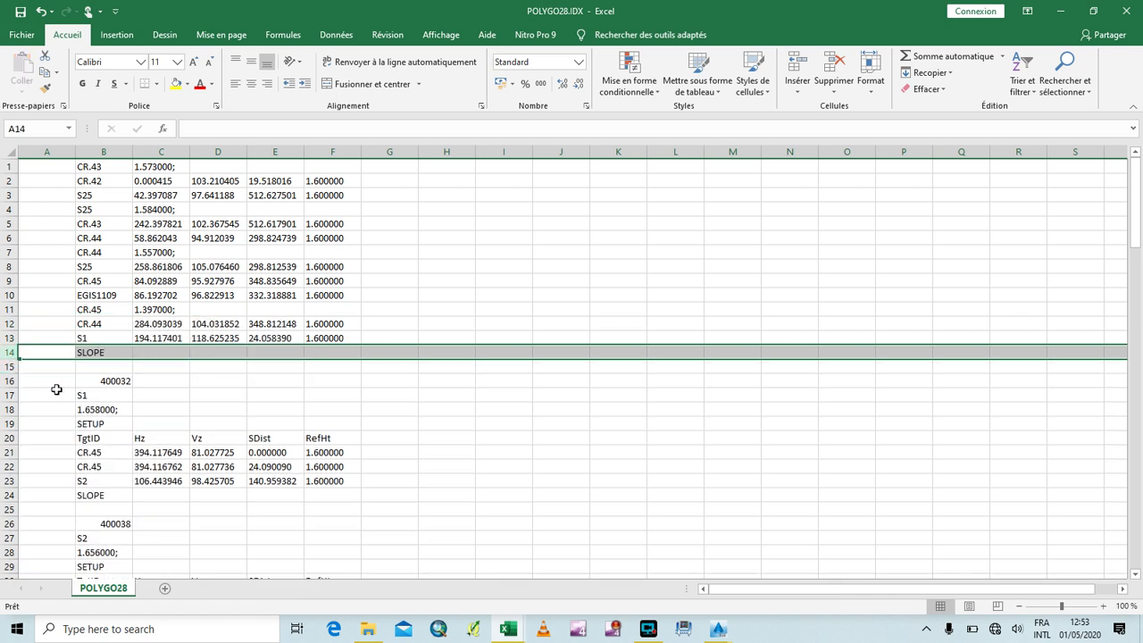
shift+click(9, 381)
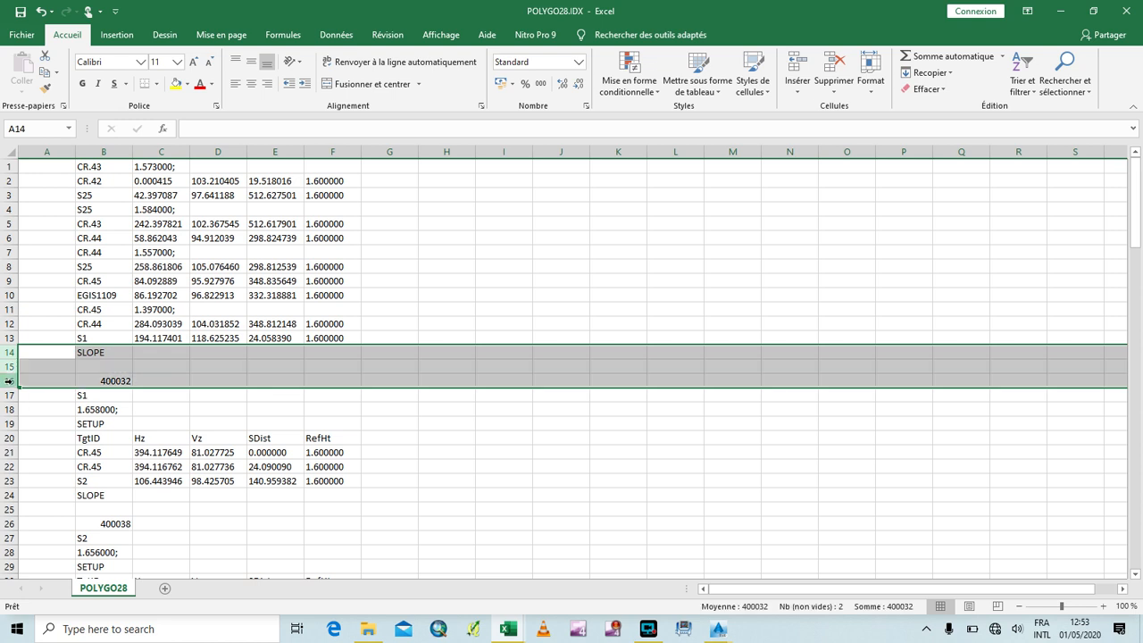
right_click(9, 381)
click(56, 498)
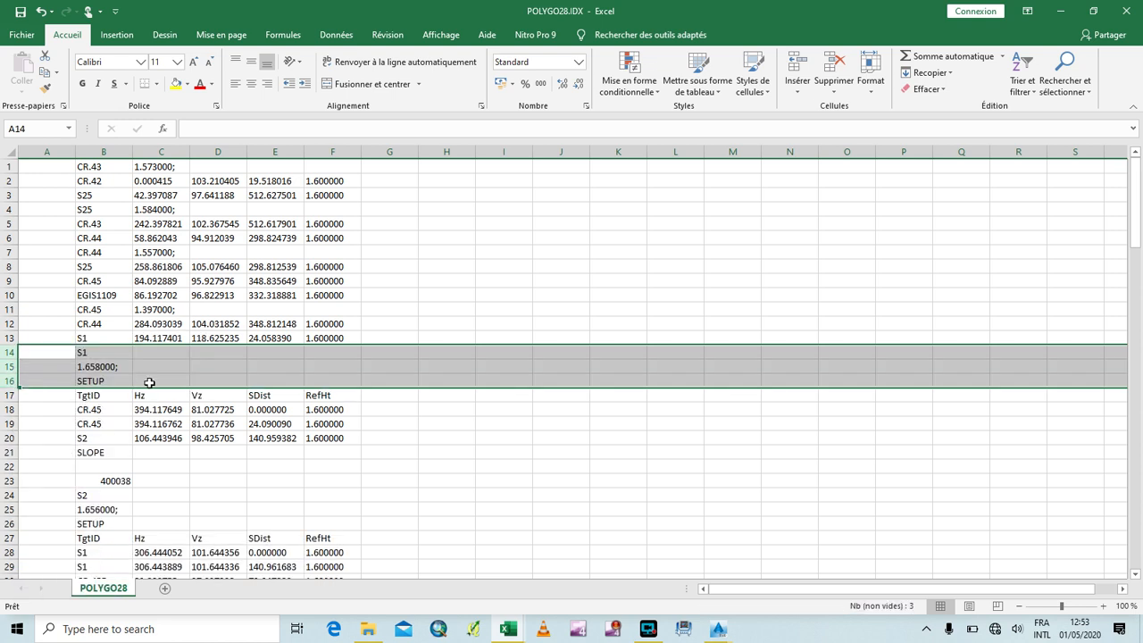
Copy station S1's instrument height from B15 into C14, beside the station name.
click(108, 367)
right_click(107, 367)
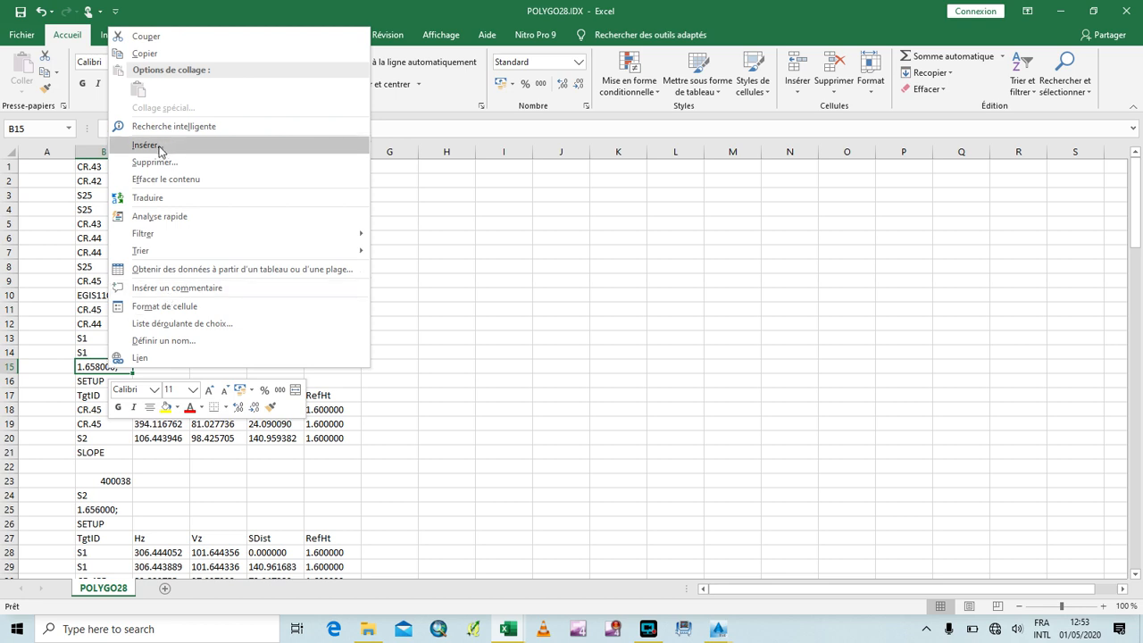
click(152, 53)
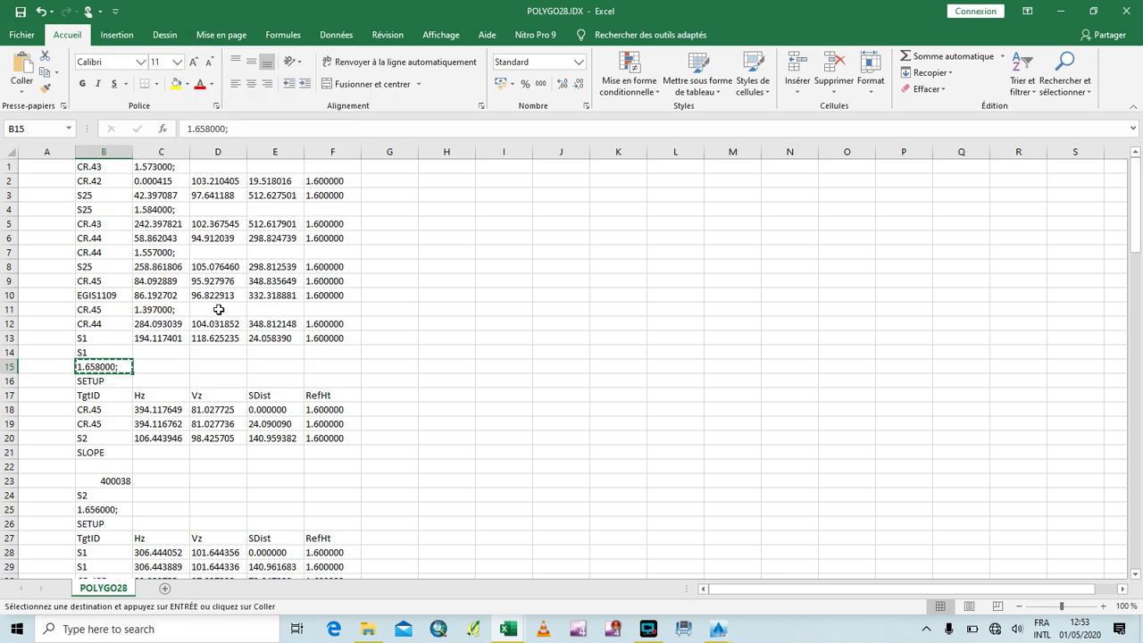
click(158, 351)
right_click(160, 352)
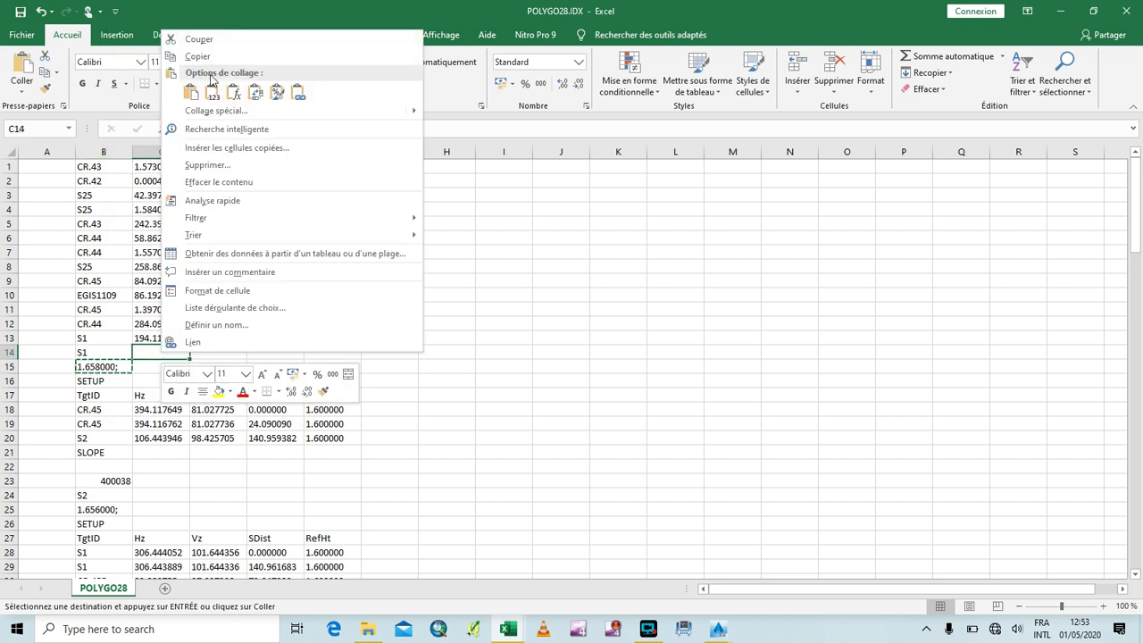
click(192, 91)
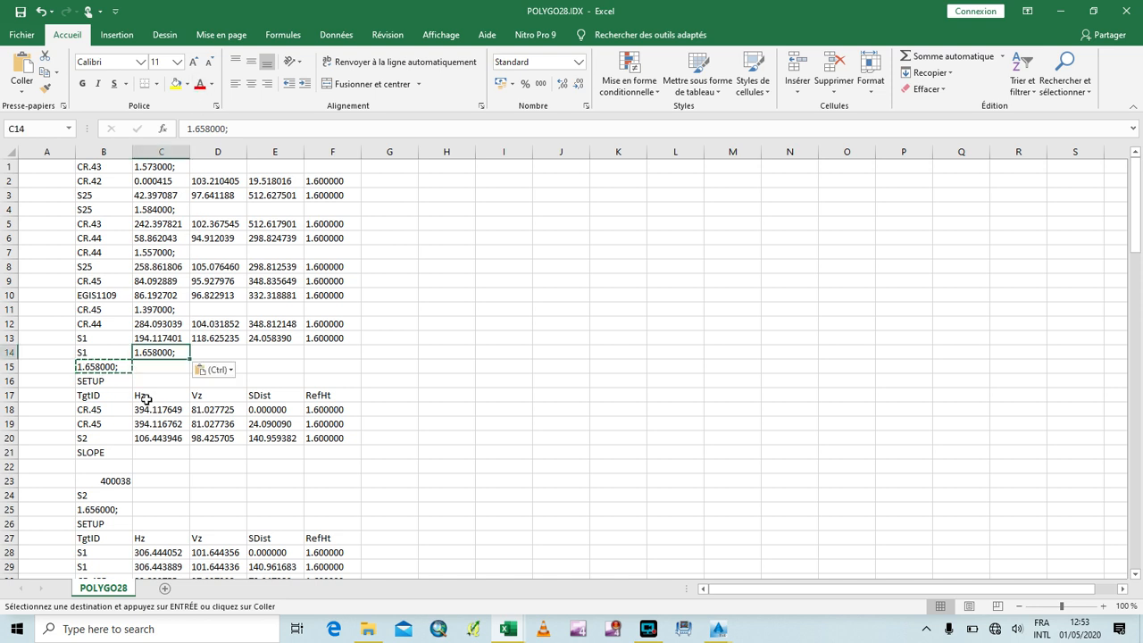
Delete rows 15 to 18 under station S1: the duplicate height, SETUP, the column headings and the zero-distance CR.45 observation.
click(9, 367)
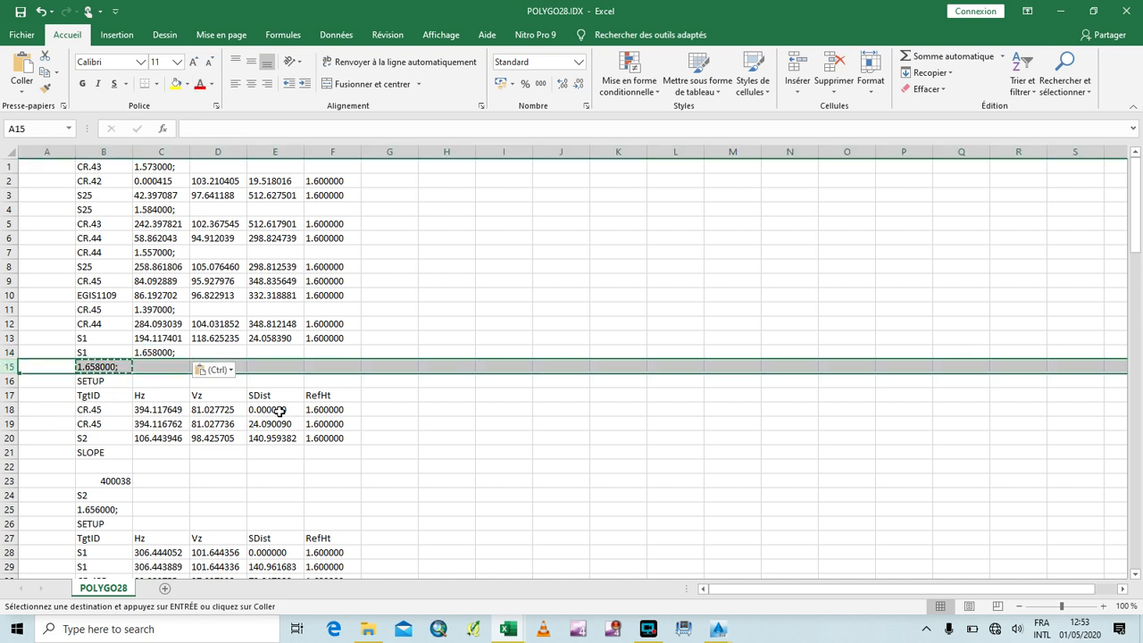
shift+click(9, 409)
right_click(11, 411)
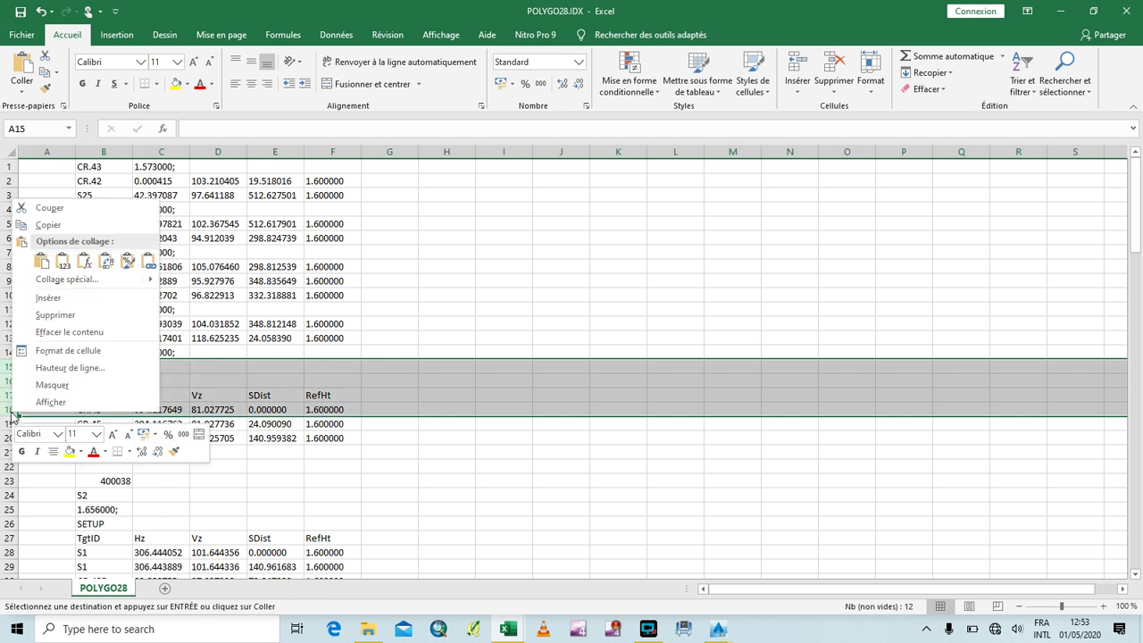
click(74, 317)
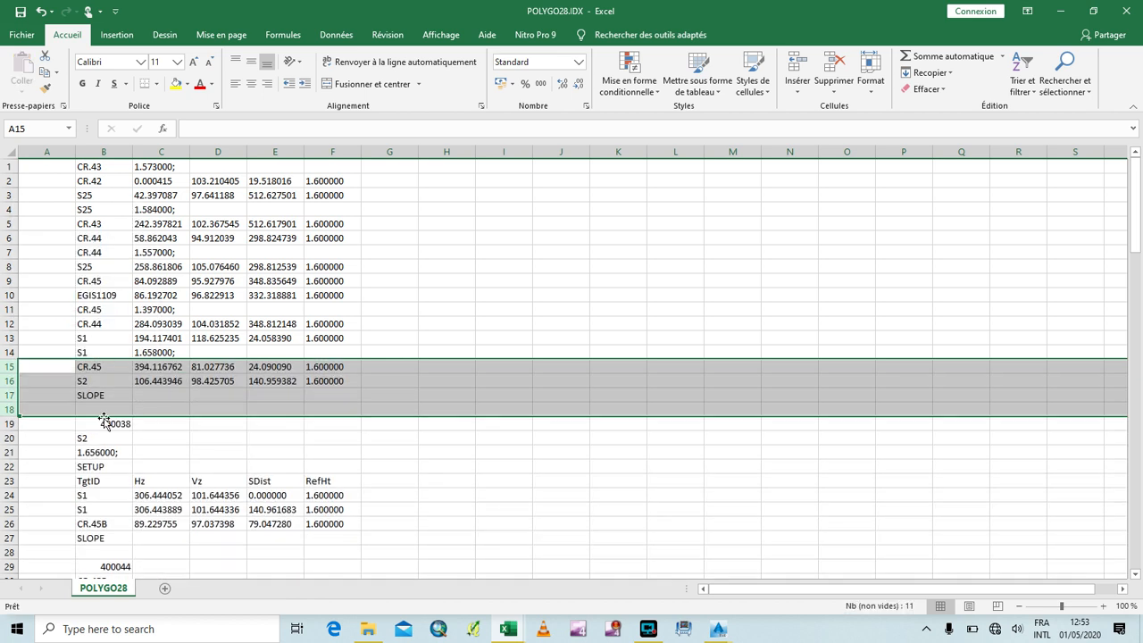
Delete rows 17 to 19, from the SLOPE line to the station number above station S2.
click(9, 395)
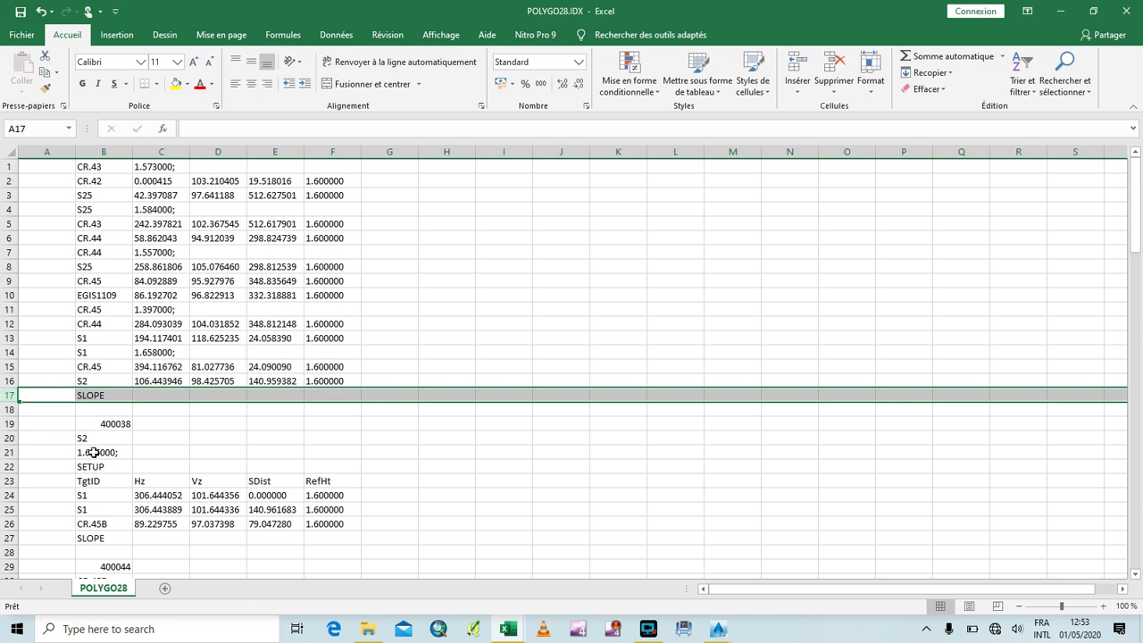
shift+click(9, 423)
right_click(9, 425)
click(76, 327)
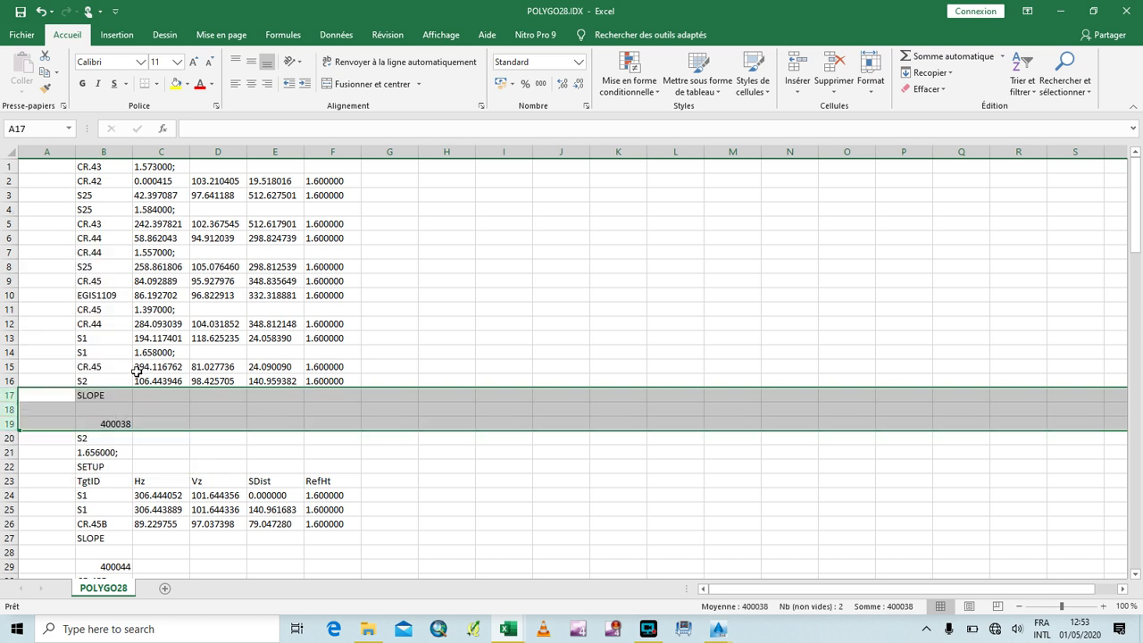
Copy station S2's instrument height from B18 into C17, beside the station name.
click(105, 409)
right_click(108, 409)
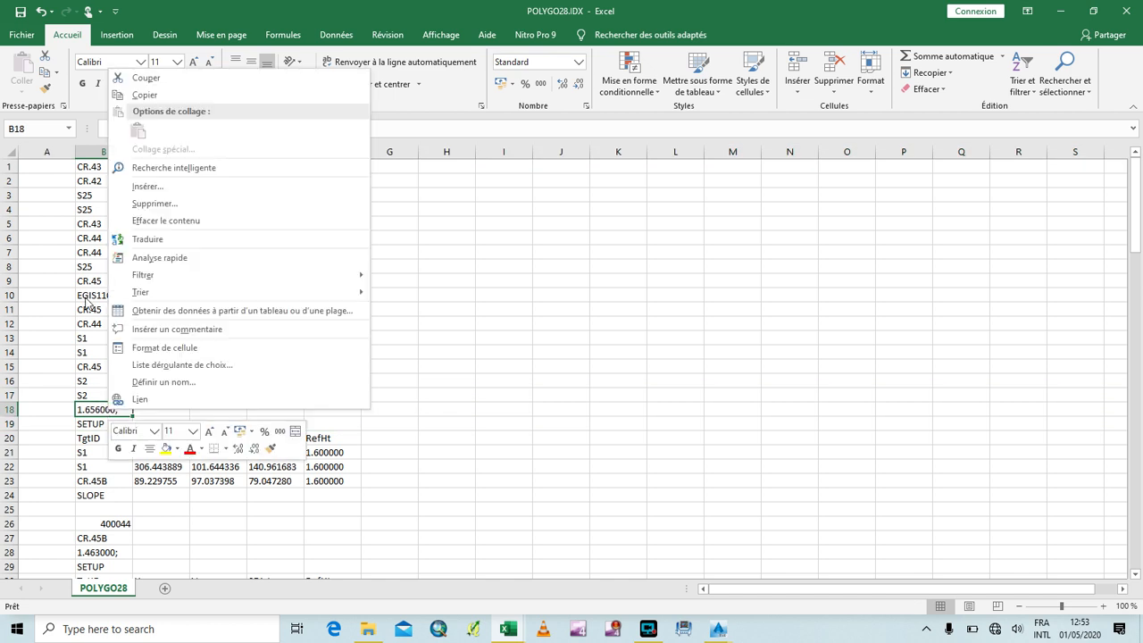
click(150, 95)
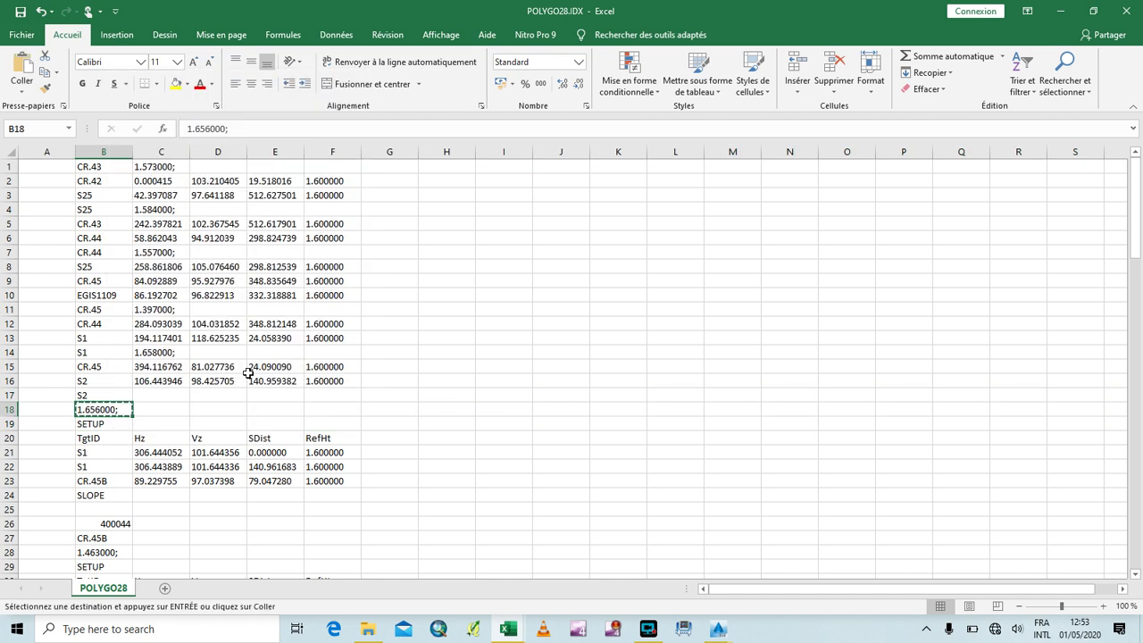
click(159, 394)
key(ctrl+v)
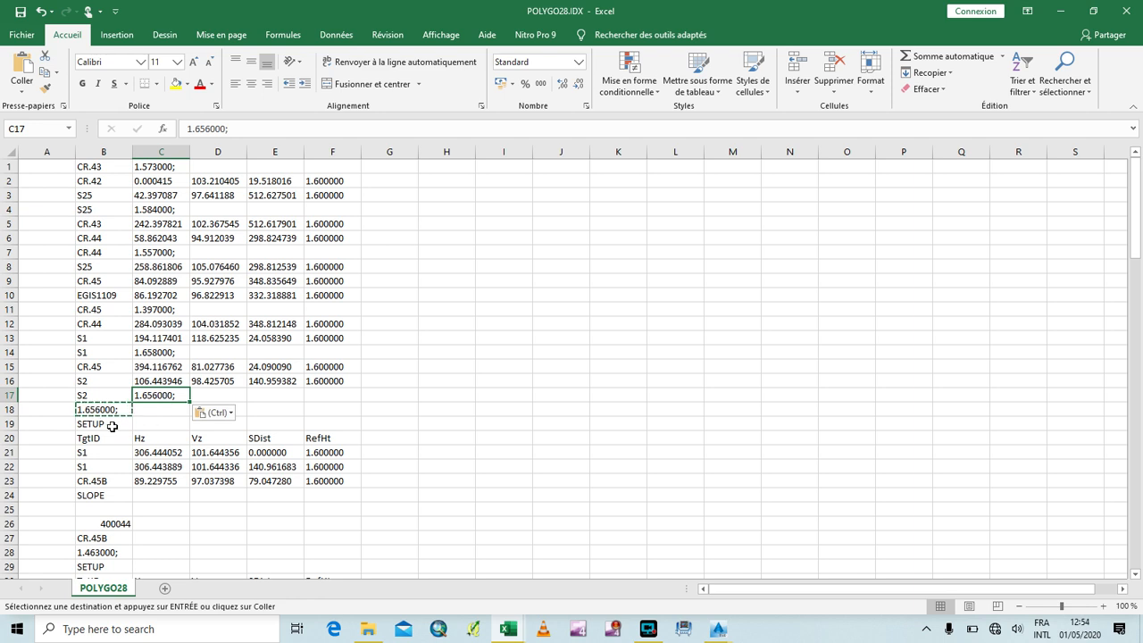
Delete rows 18 to 21 under station S2: the duplicate height, SETUP, the column headings and the zero-distance S1 observation.
click(6, 409)
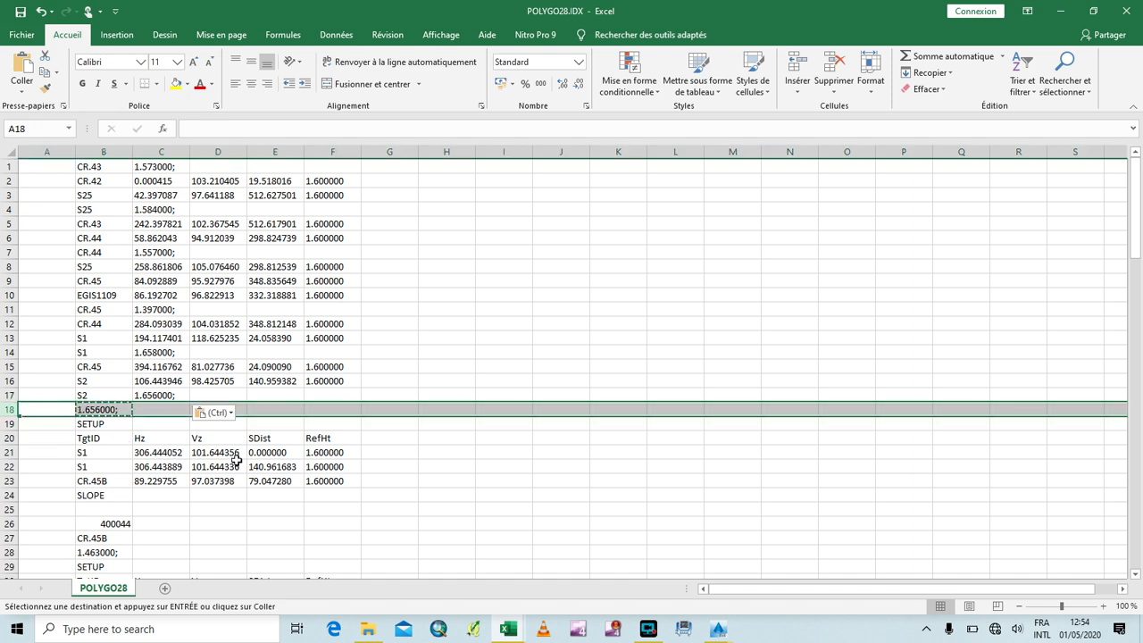
shift+click(9, 453)
right_click(11, 453)
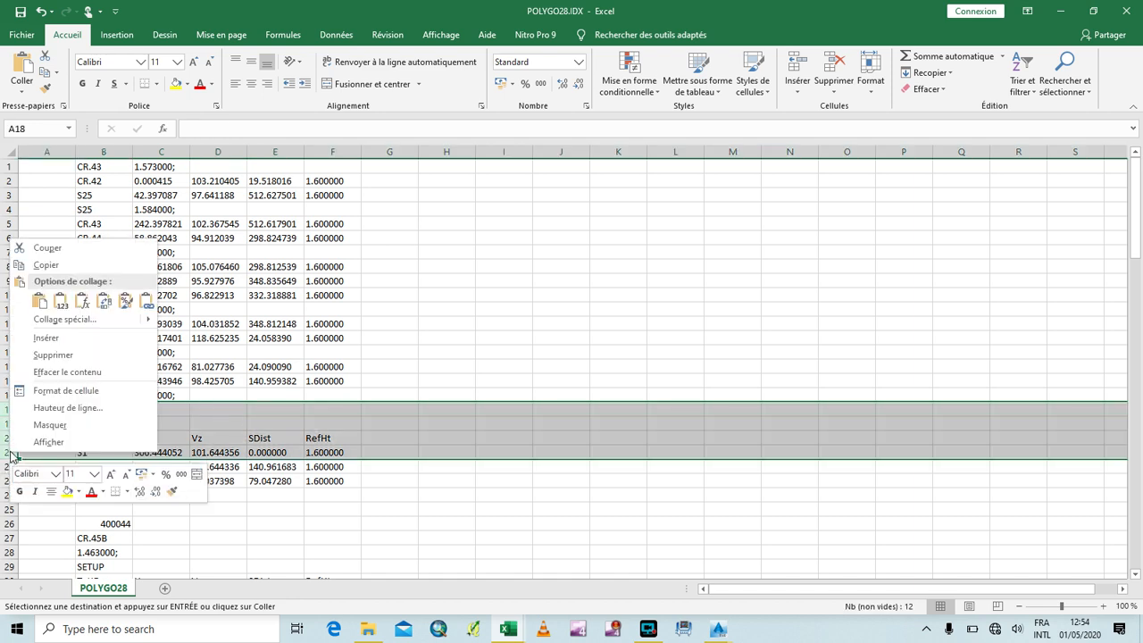
click(55, 355)
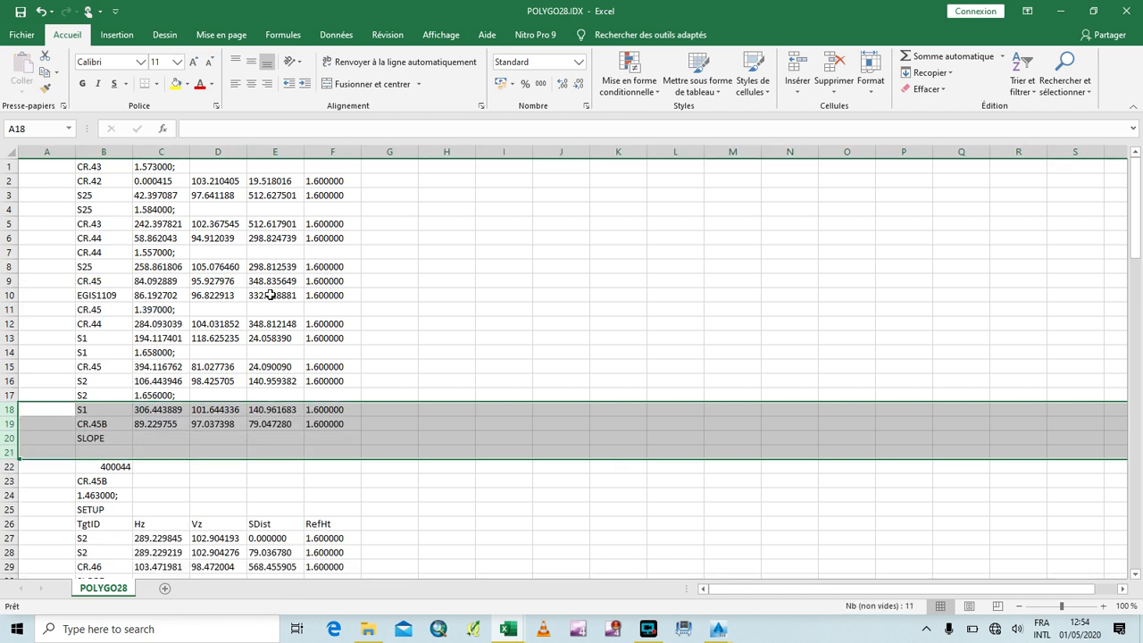
Delete rows 20 to 22, from the SLOPE line to the station number above station CR.45B.
click(94, 438)
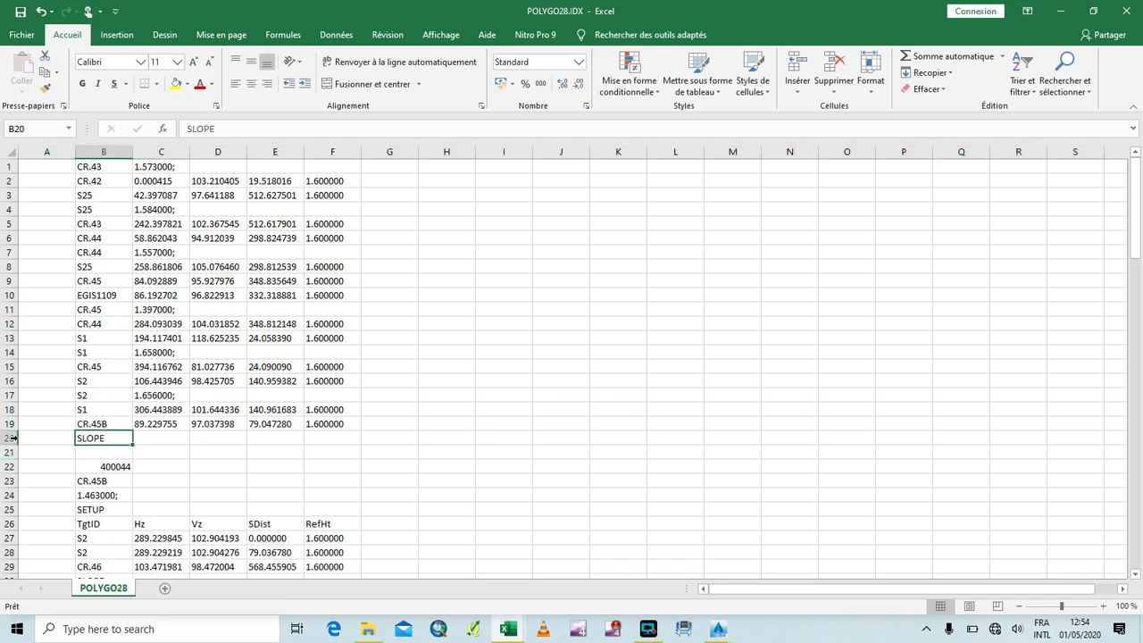
click(9, 438)
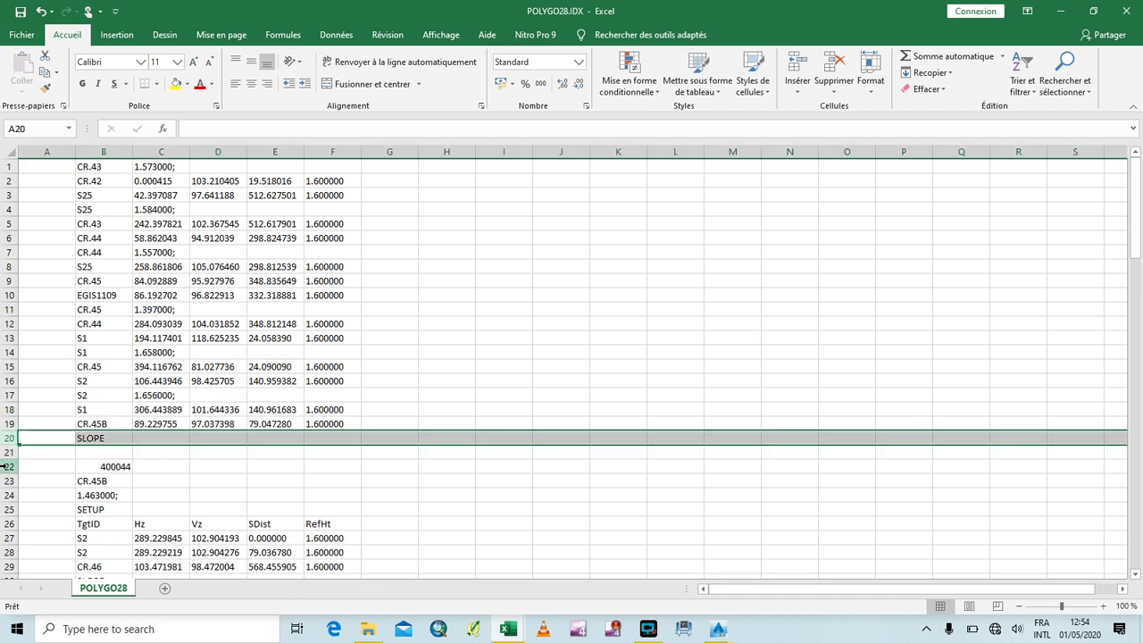
shift+click(6, 466)
right_click(6, 466)
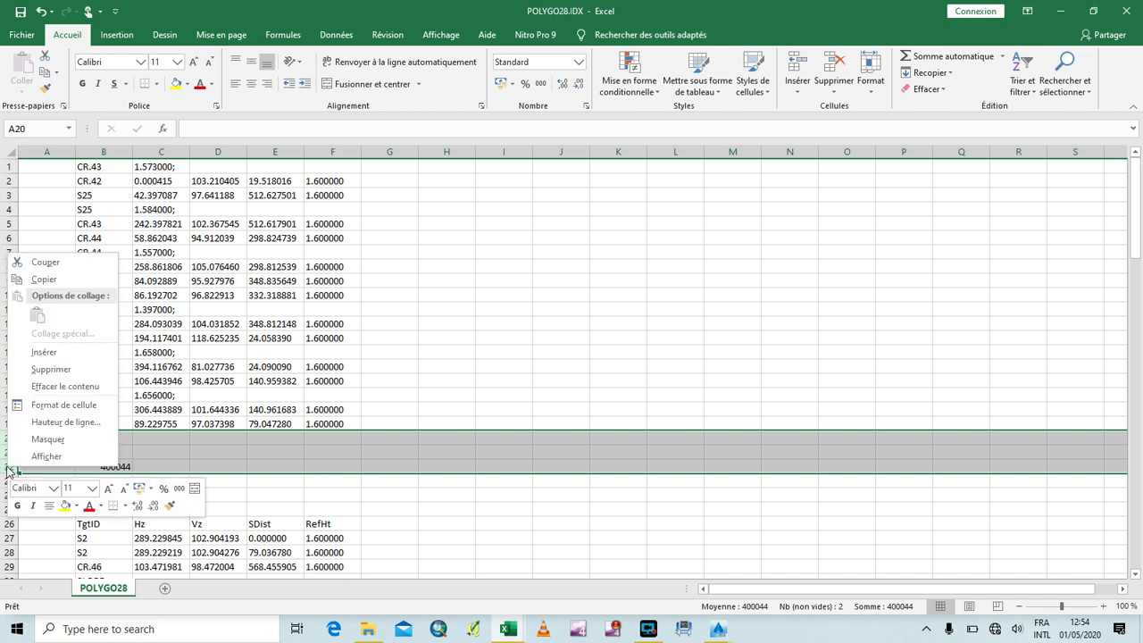
click(54, 369)
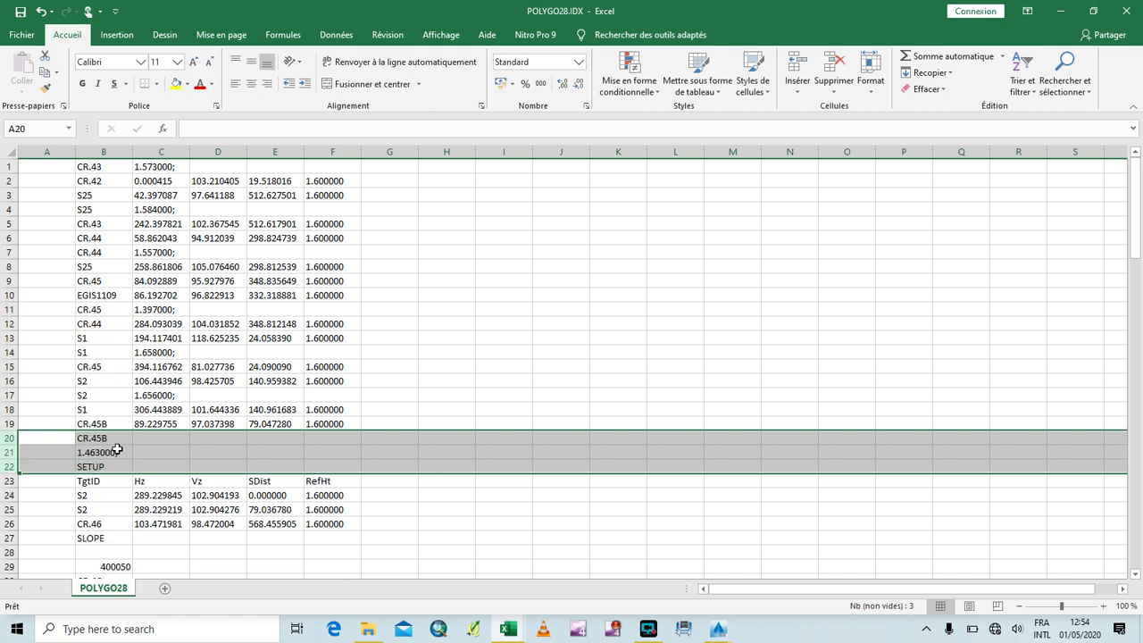
Copy station CR.45B's instrument height from B21 into C20, beside the station name.
click(105, 453)
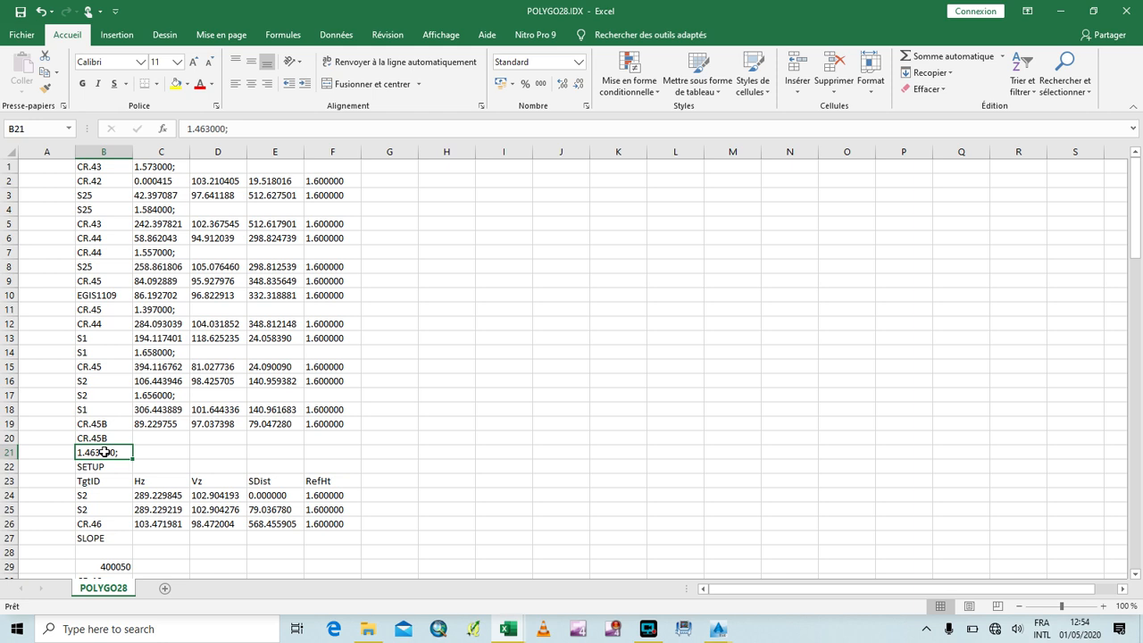
key(ctrl+c)
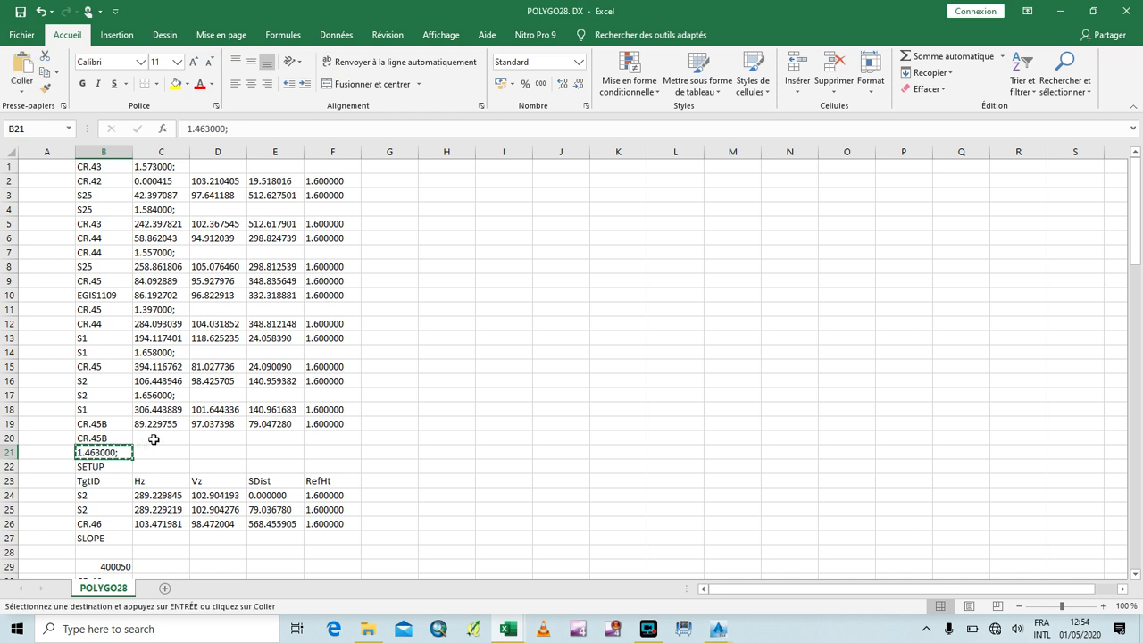
click(155, 439)
key(ctrl+v)
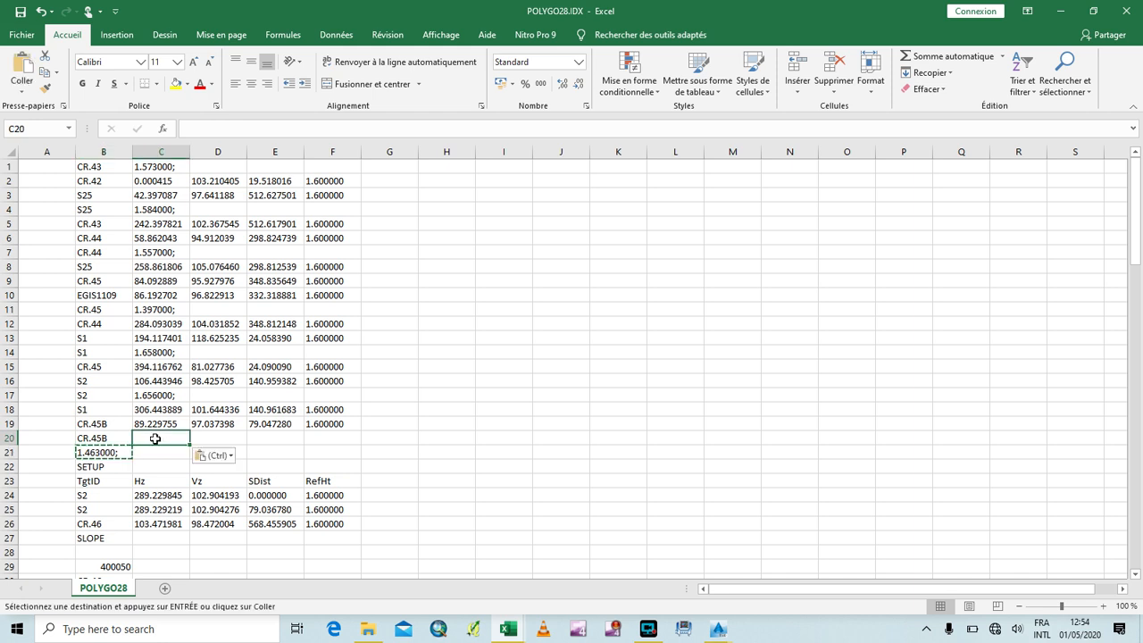
Delete rows 21 to 24 under station CR.45B: the duplicate height, SETUP, the column headings and the zero-distance S2 observation.
click(12, 454)
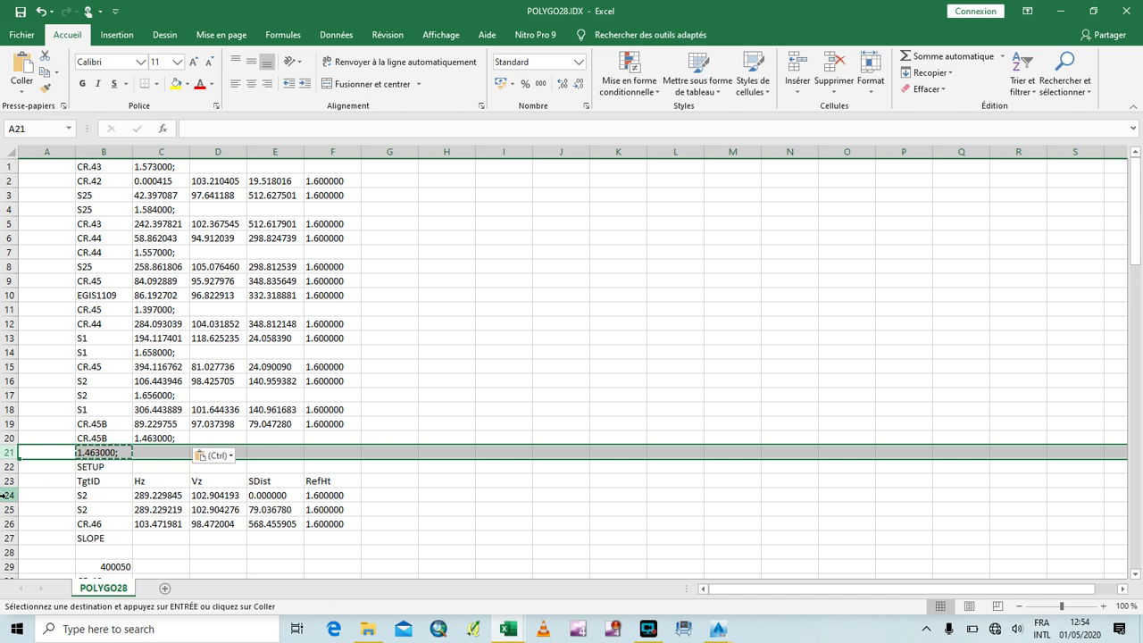
shift+click(7, 494)
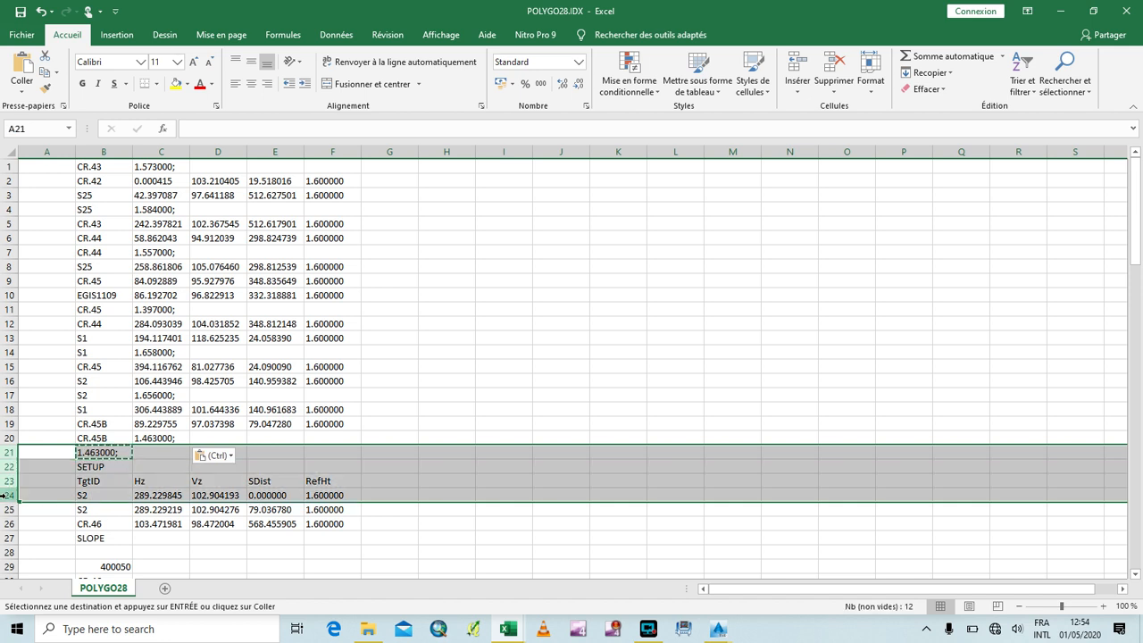
right_click(7, 495)
click(108, 409)
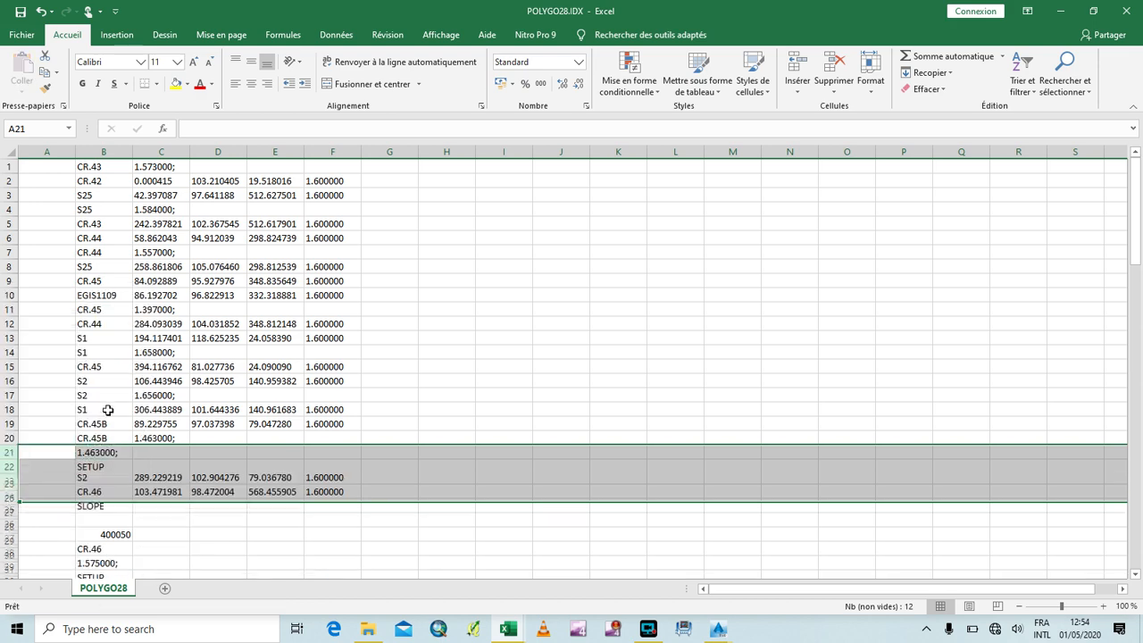
Look through the remaining uncleaned station blocks from CR.46 down to the END line.
scroll(210, 471, down, 16)
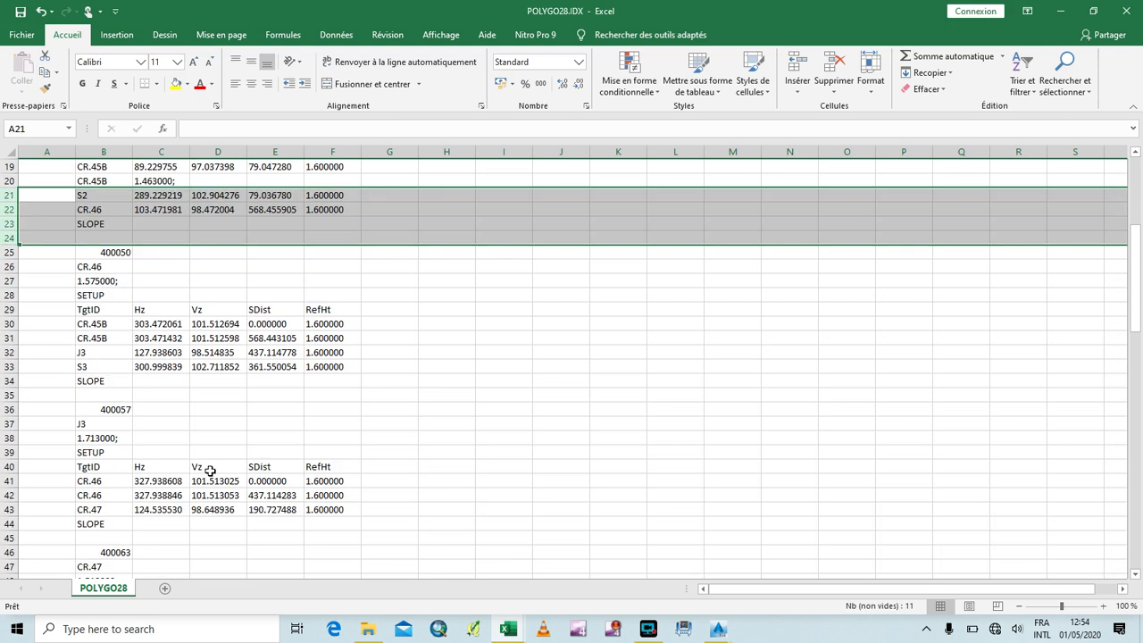
scroll(210, 470, down, 5)
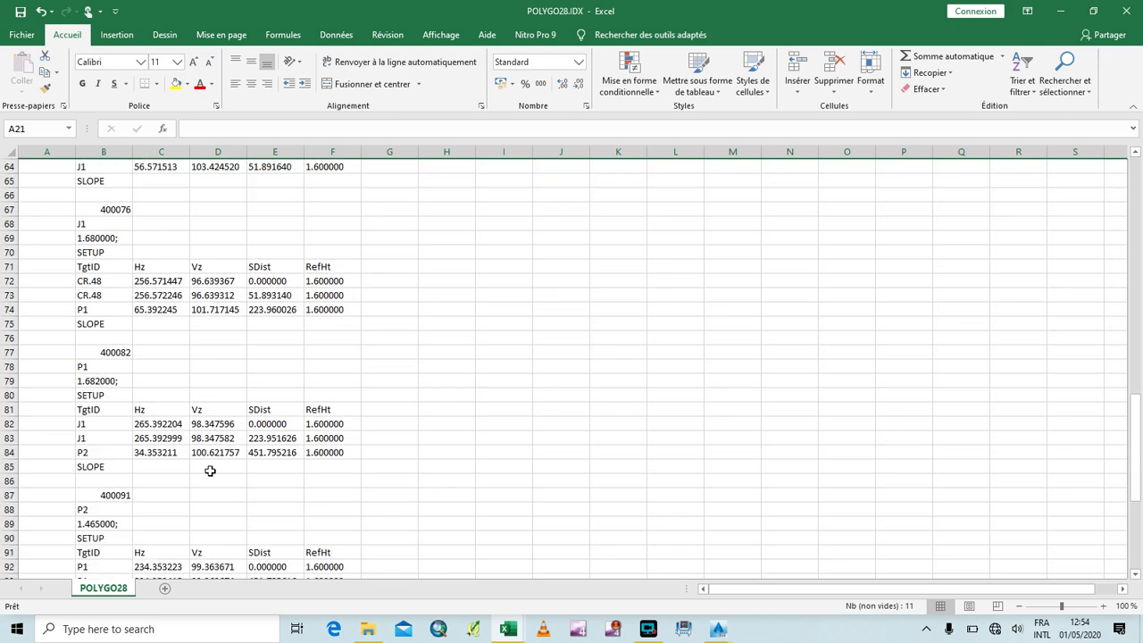
scroll(209, 471, down, 10)
scroll(210, 470, up, 6)
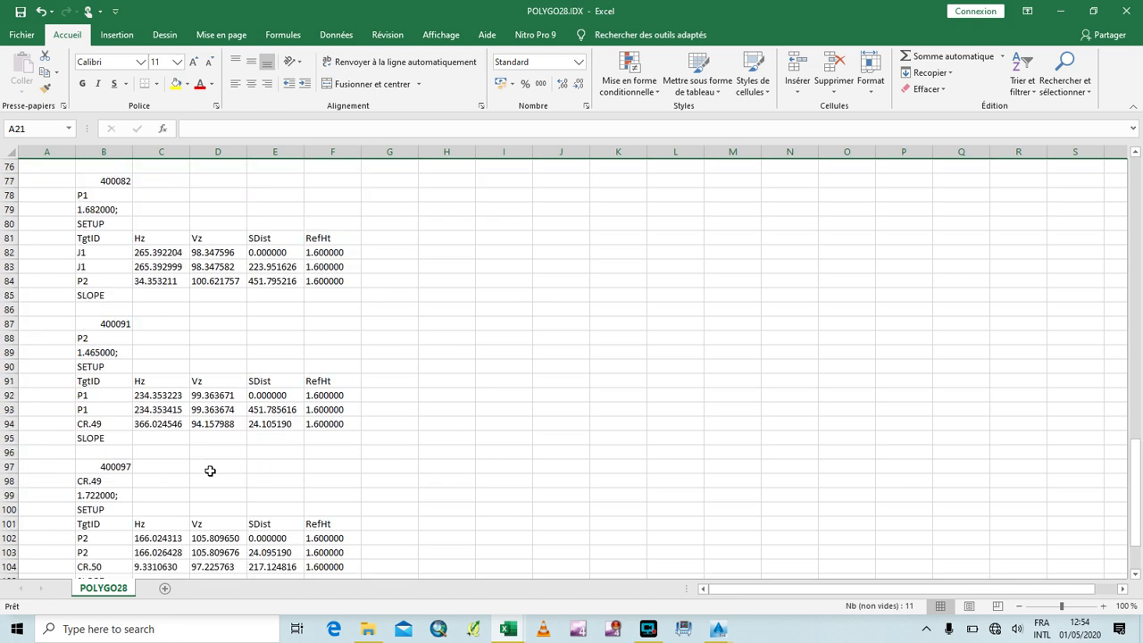
scroll(210, 470, down, 5)
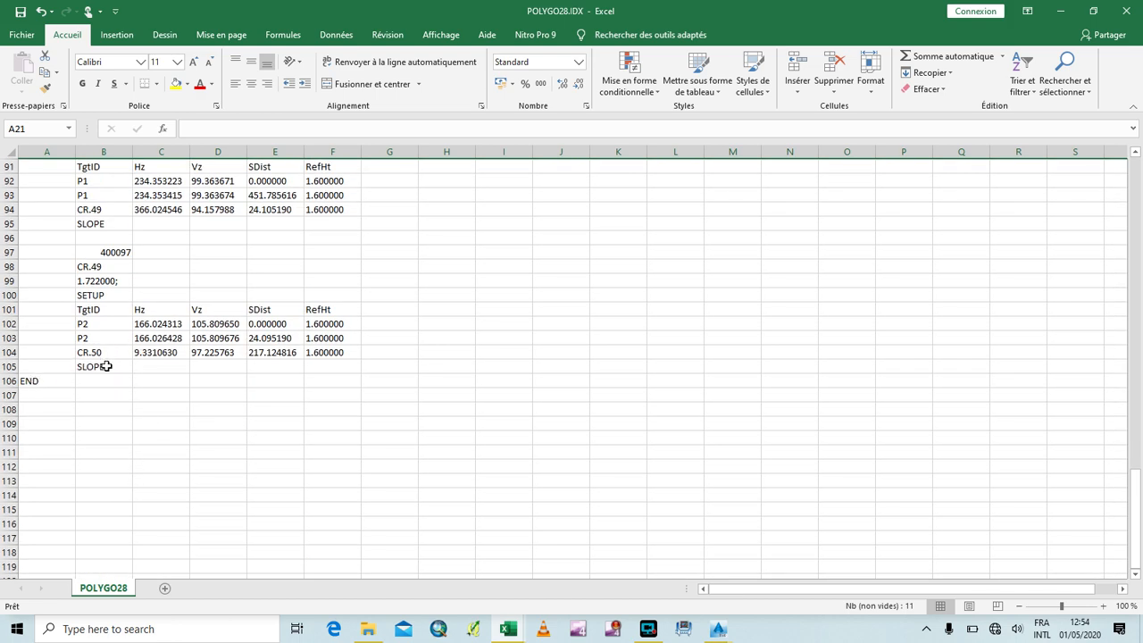
scroll(106, 366, up, 2)
scroll(108, 367, up, 20)
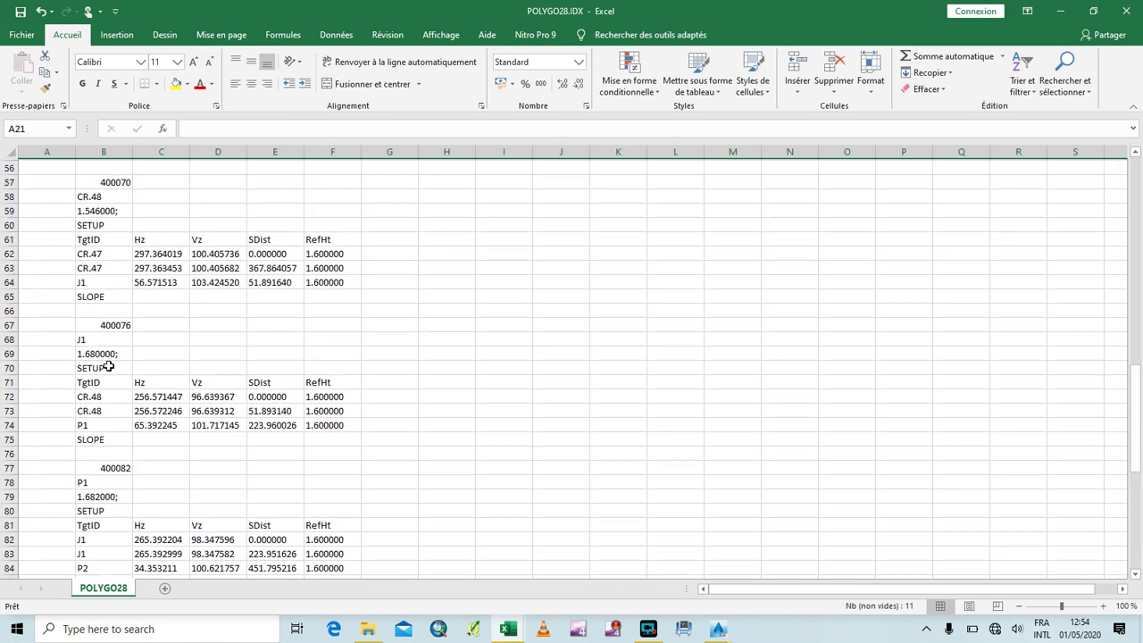
scroll(137, 379, up, 7)
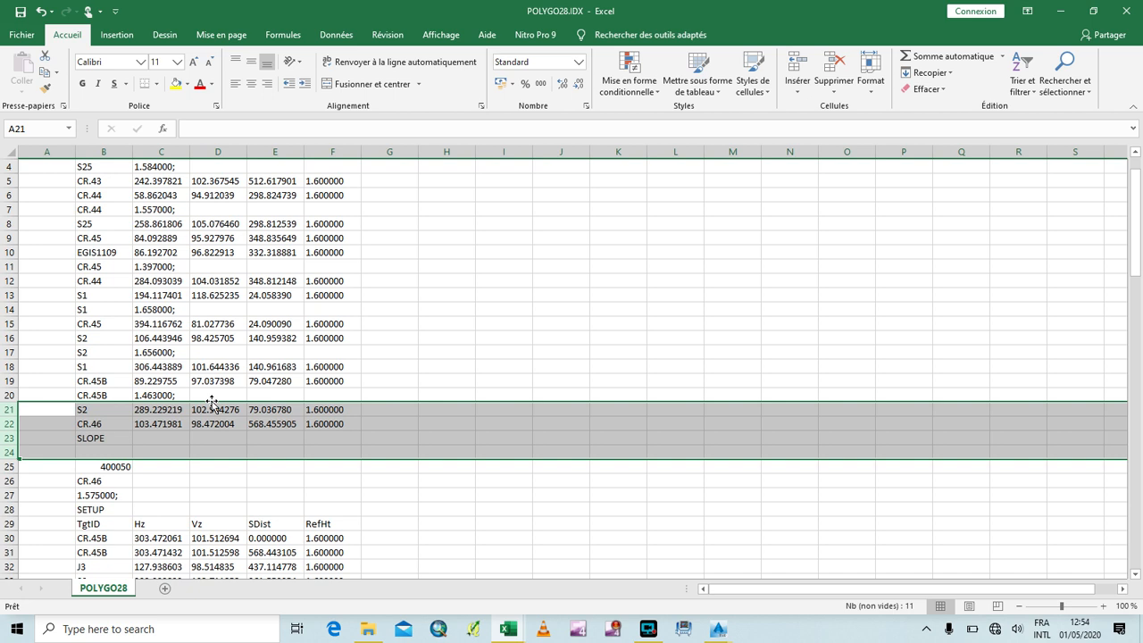
key(alt)
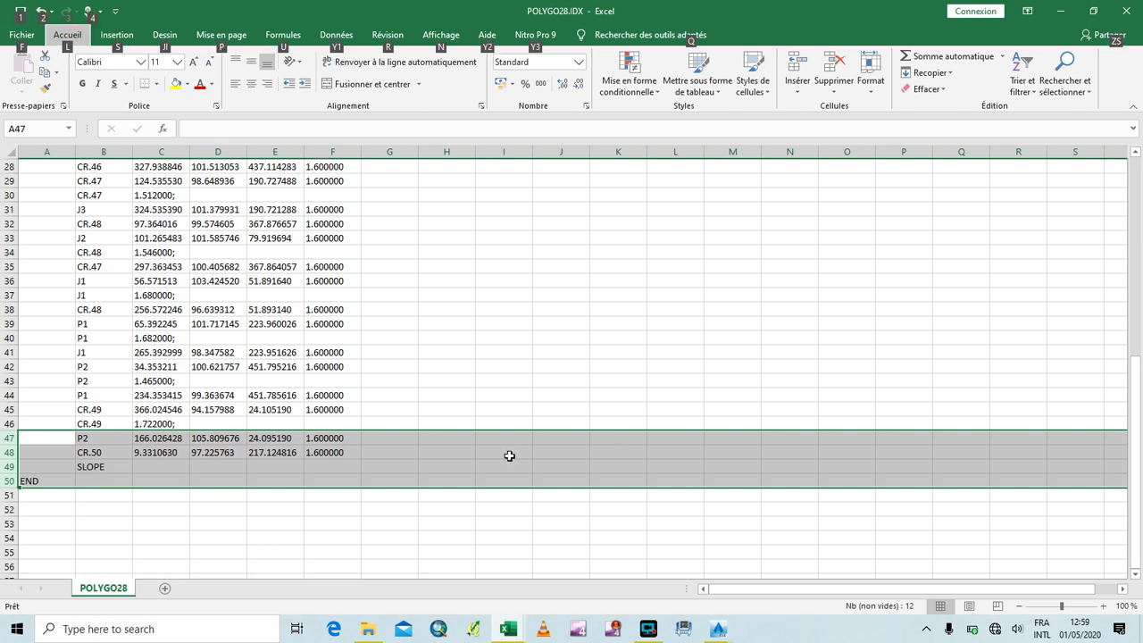
Delete rows 49 and 50 below the last CR.50 observation, containing the SLOPE and END lines.
click(5, 467)
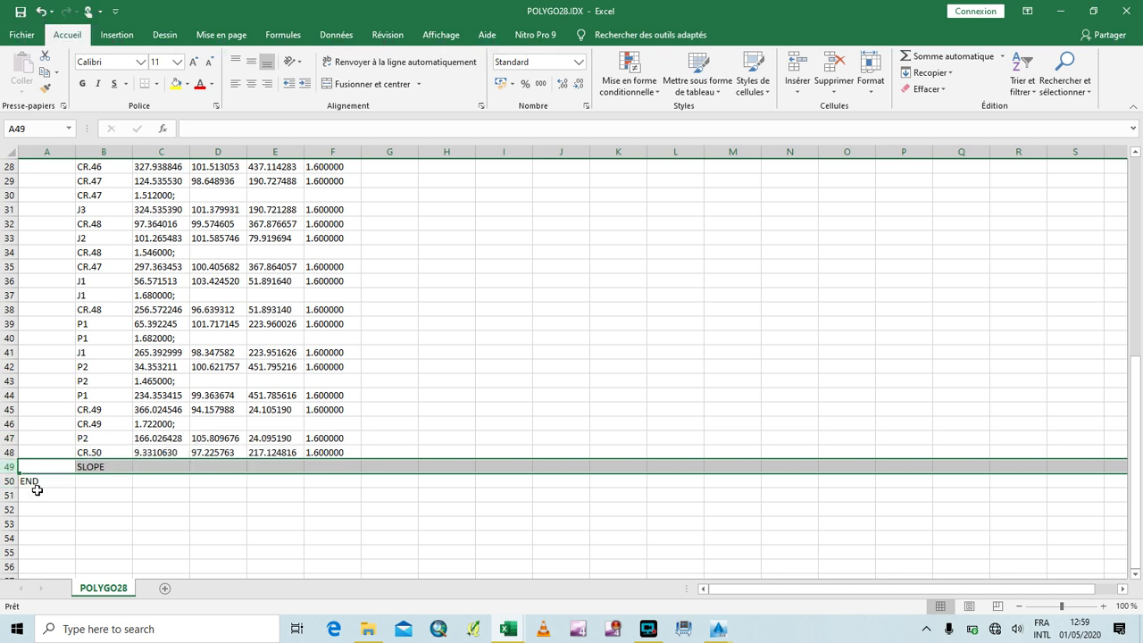
shift+click(9, 481)
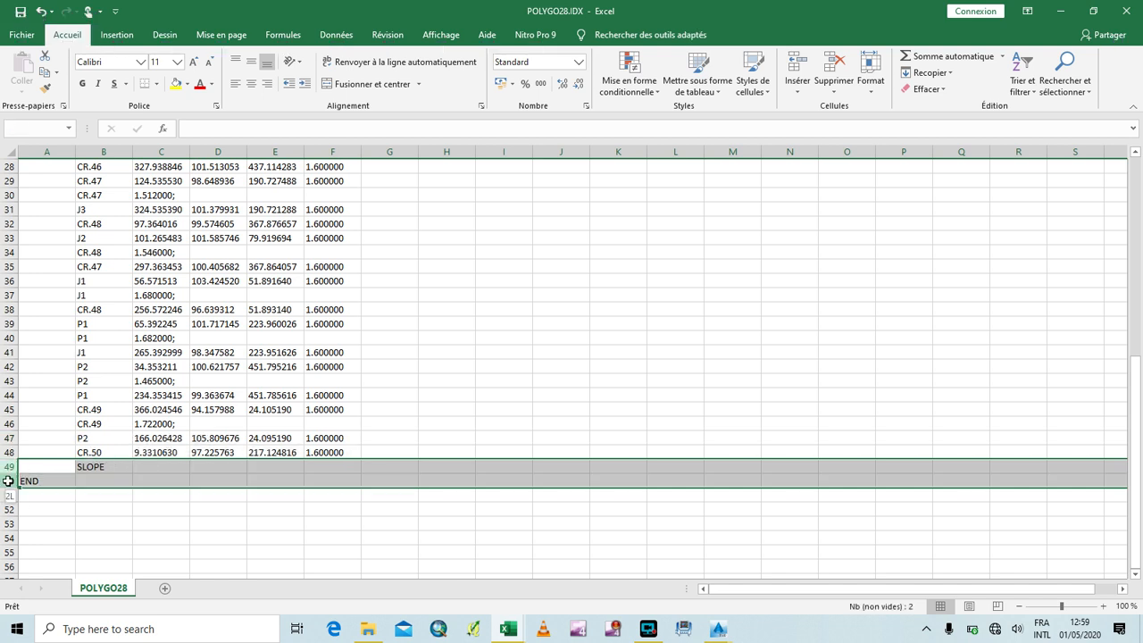
right_click(9, 482)
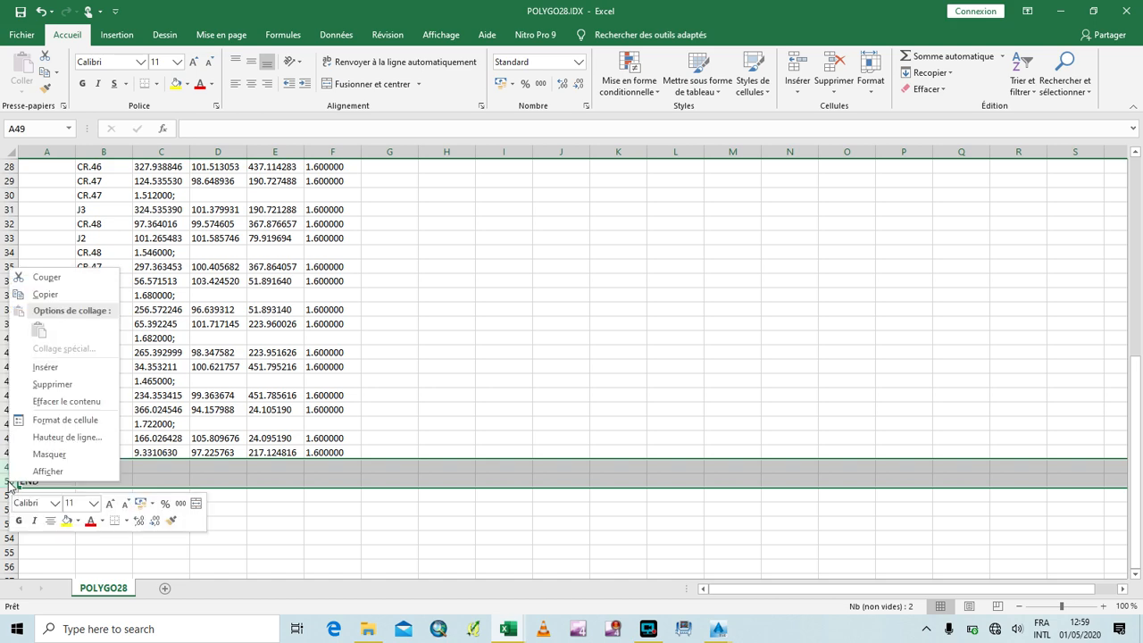
click(52, 384)
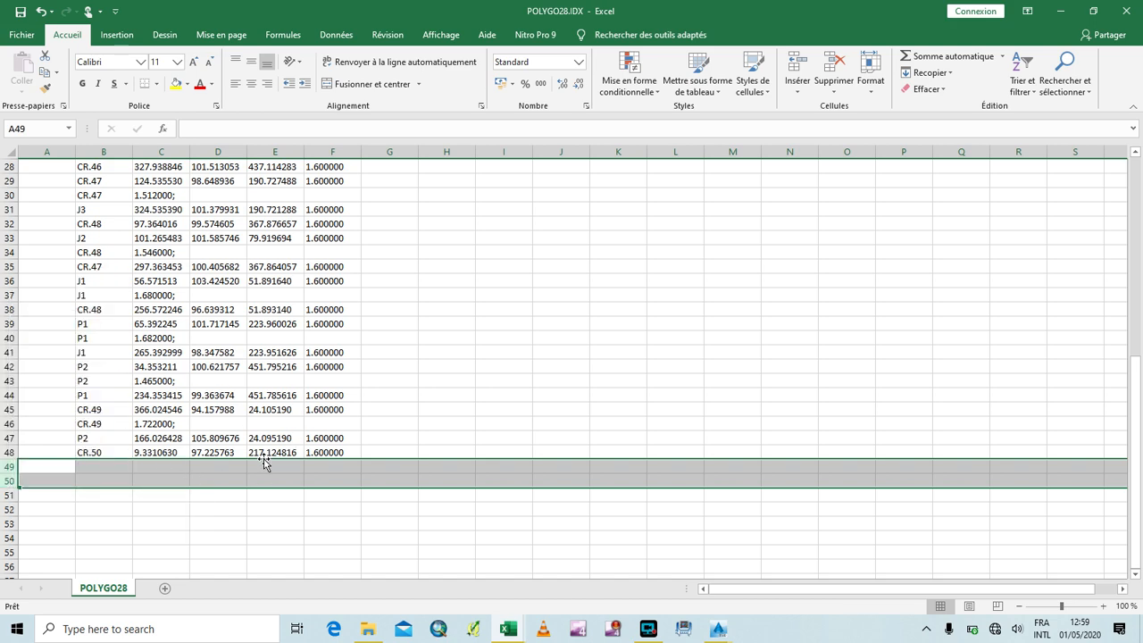
Remove the semicolons from all instrument heights by replacing every ";" in the sheet with nothing.
scroll(167, 426, up, 9)
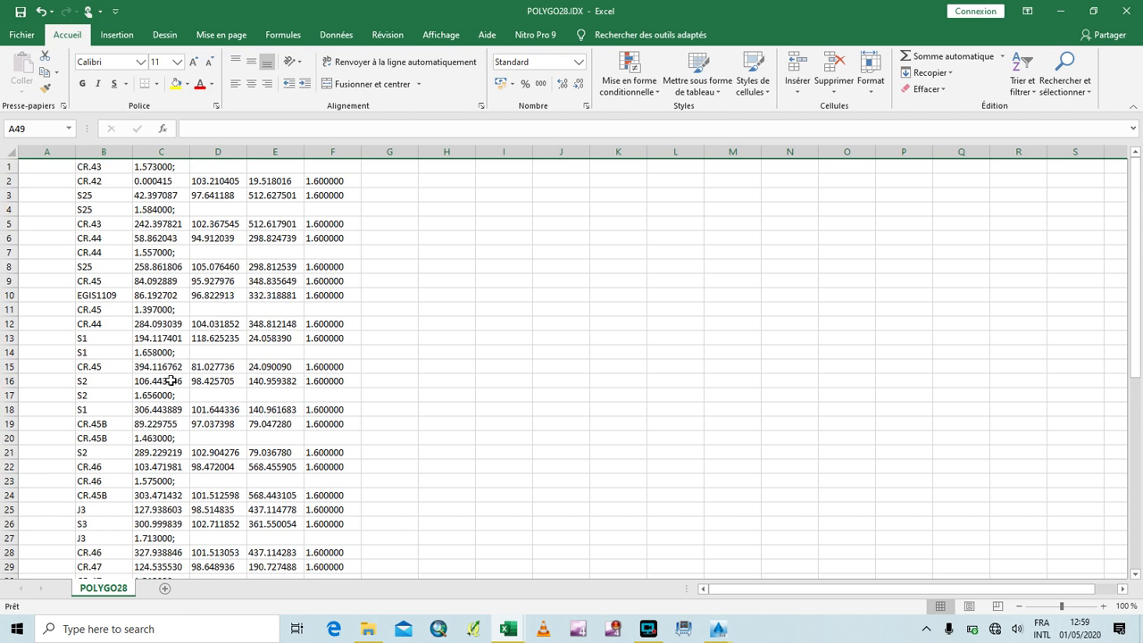
click(180, 167)
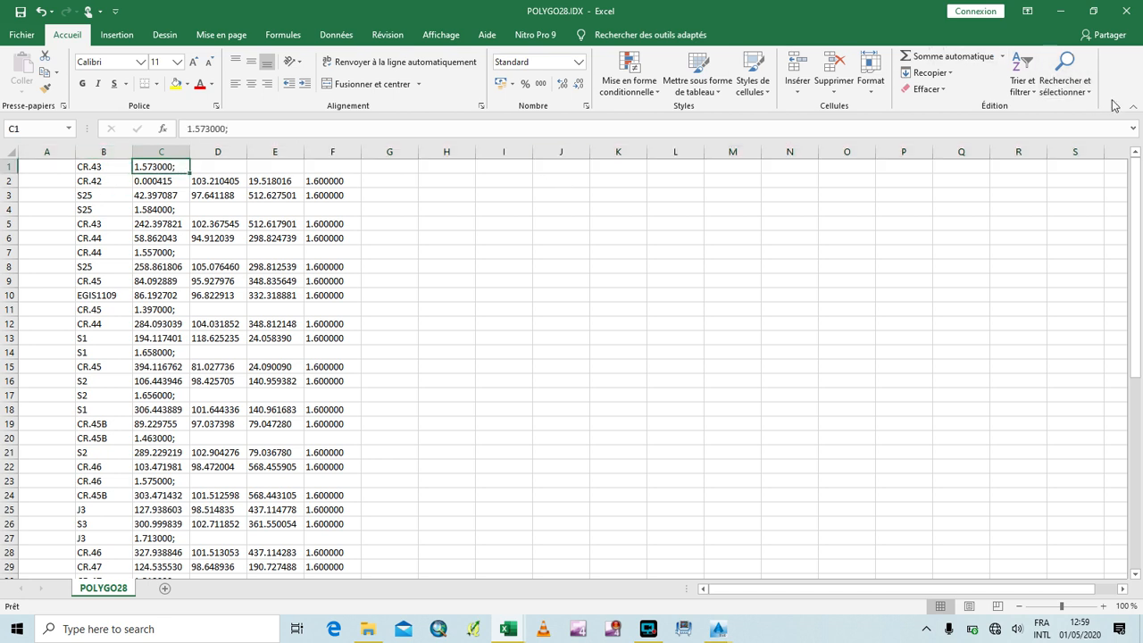
click(1078, 93)
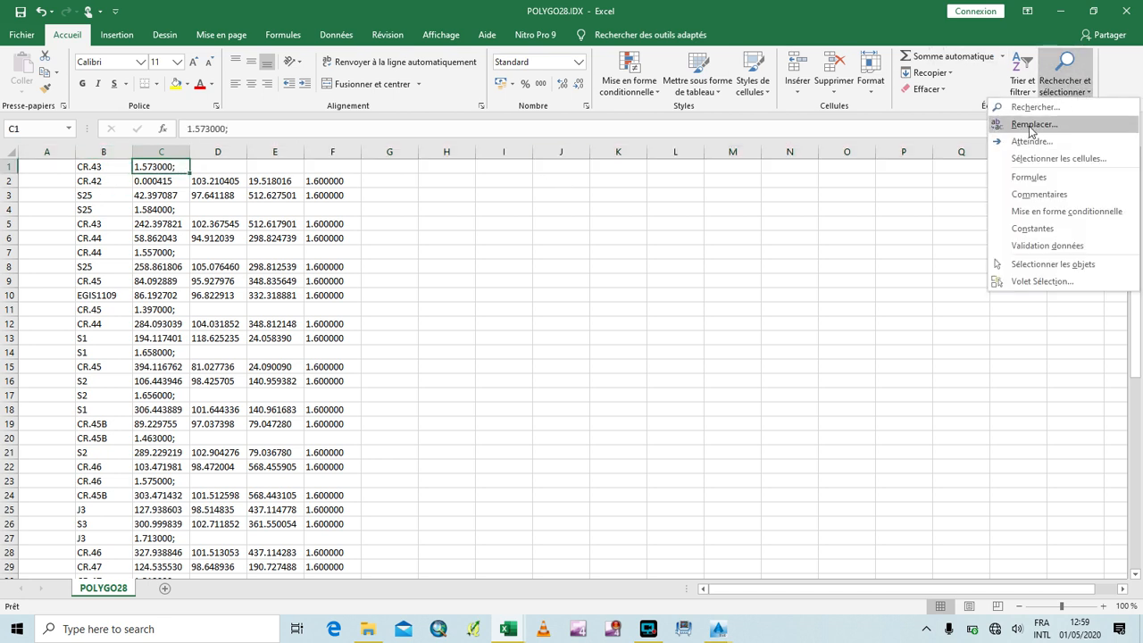
click(1031, 126)
drag(420, 125, 624, 184)
double_click(181, 167)
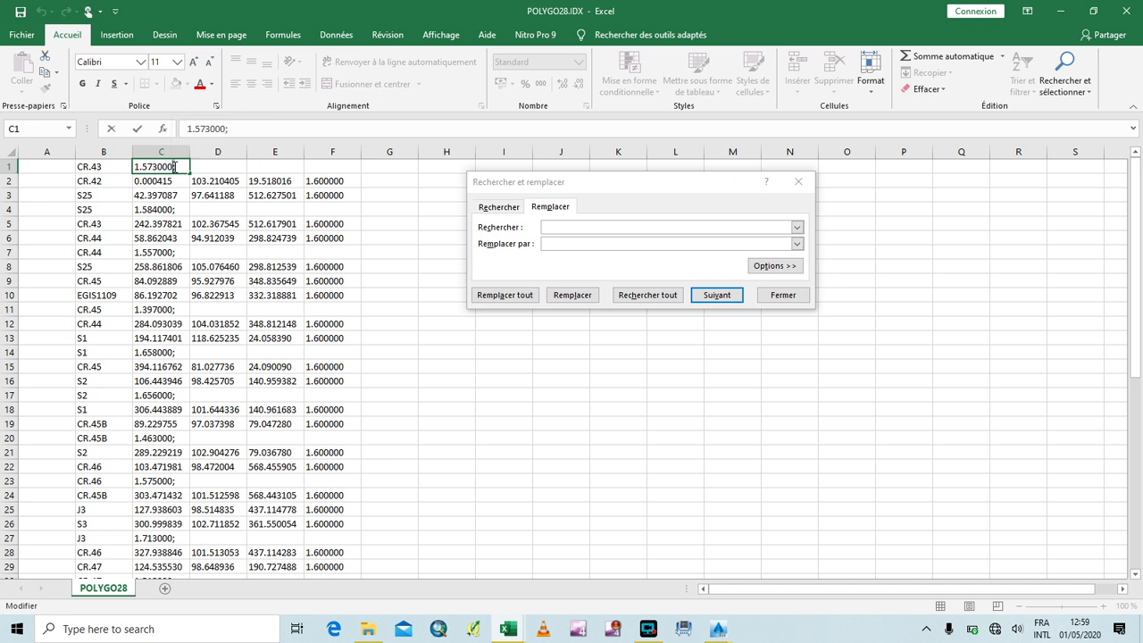
click(559, 226)
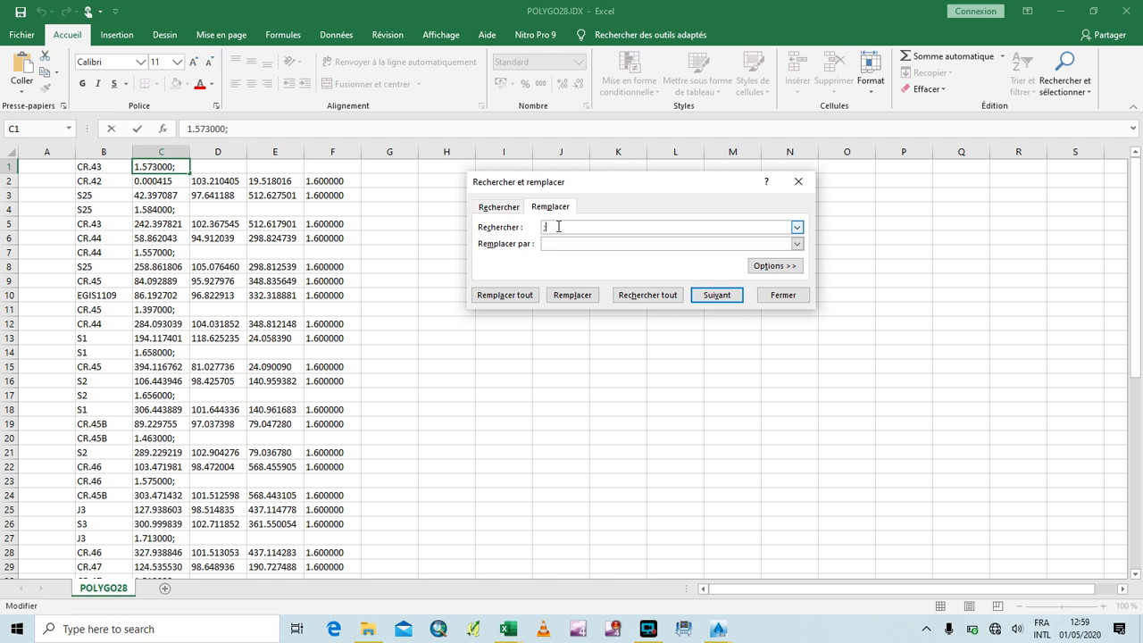
key(Tab)
click(505, 295)
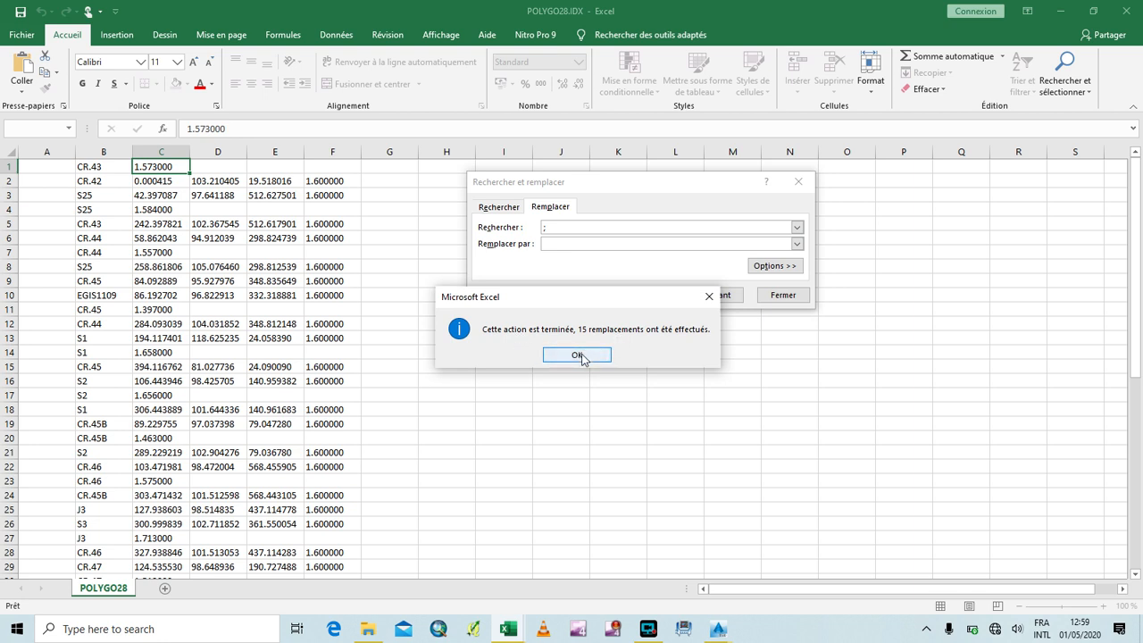
click(577, 356)
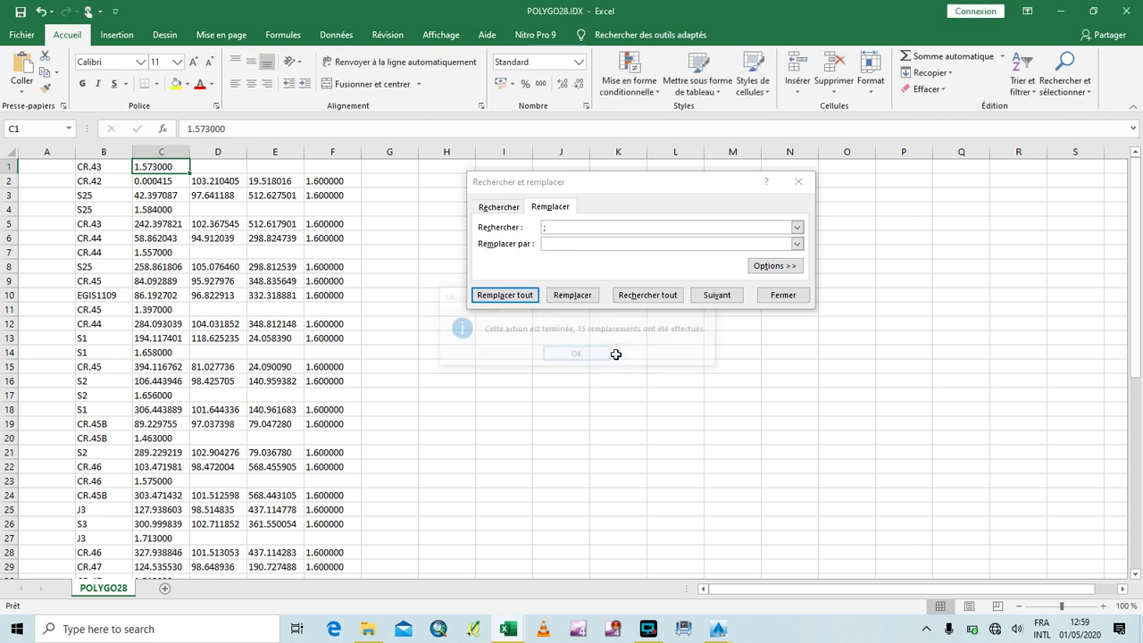
click(779, 295)
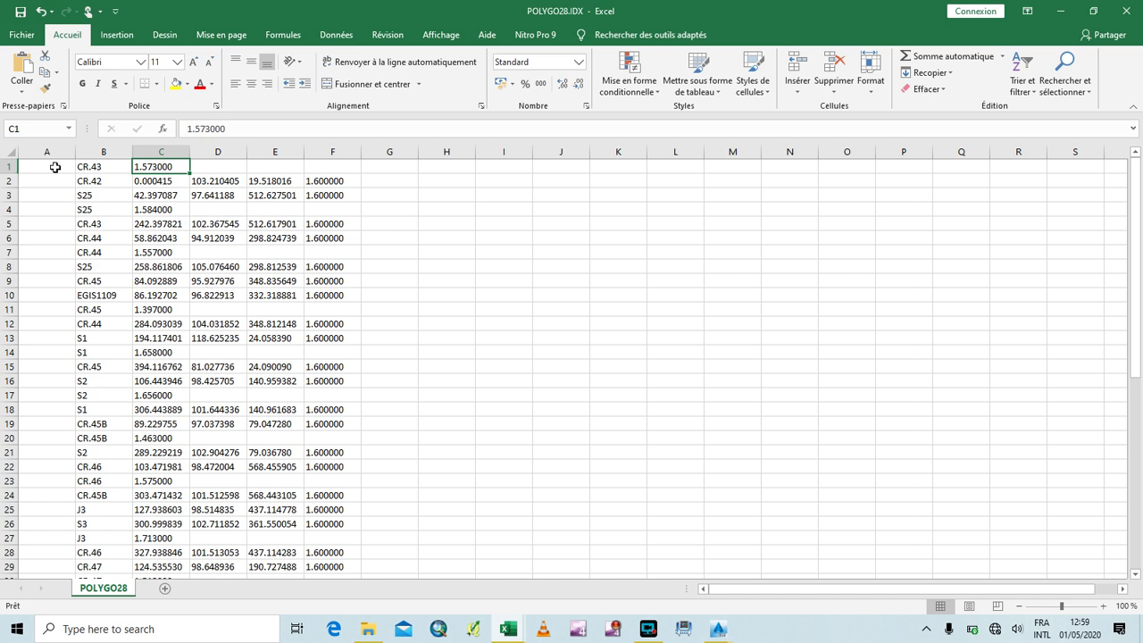
Enter code 1 in A1 for station CR.43 and code 3 in A2 and A3 for its two observations.
click(59, 166)
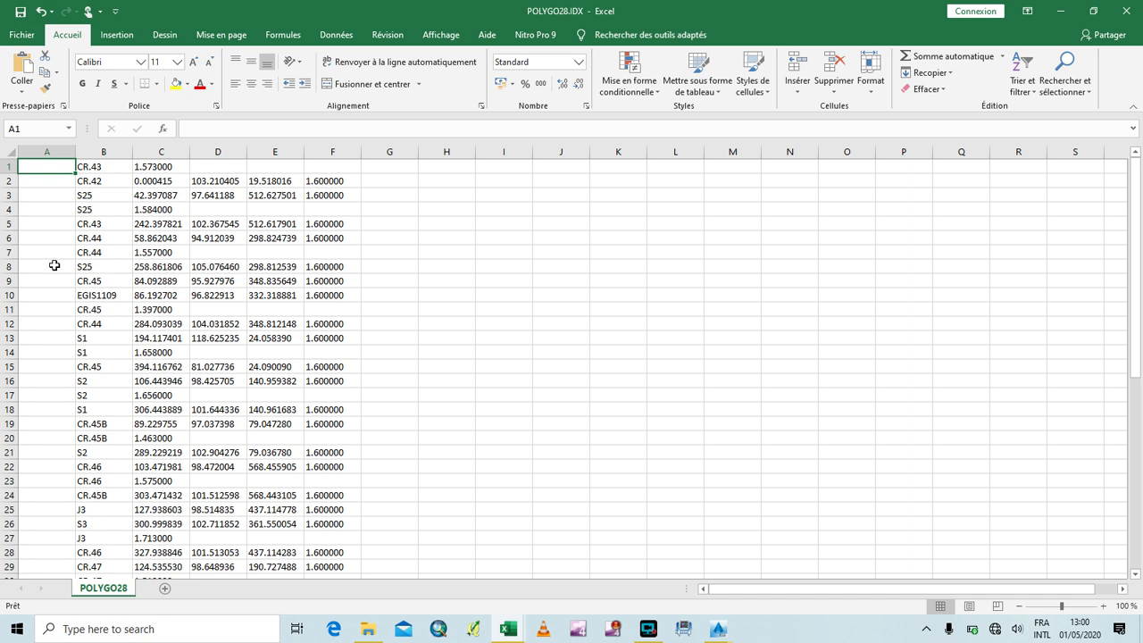
text(1)
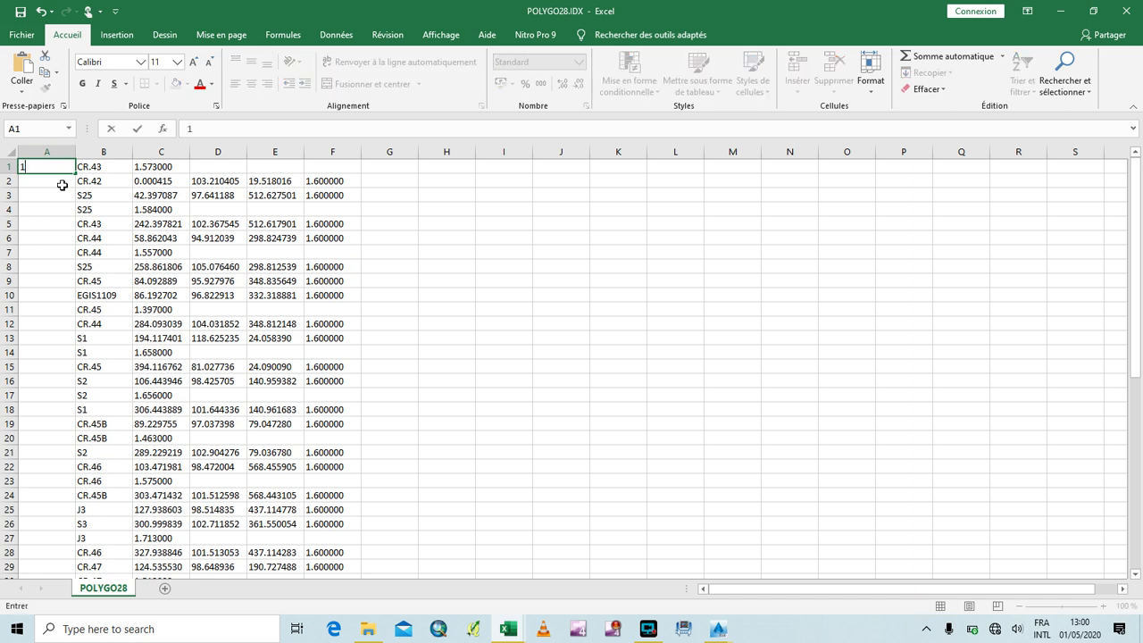
key(Return)
text(3)
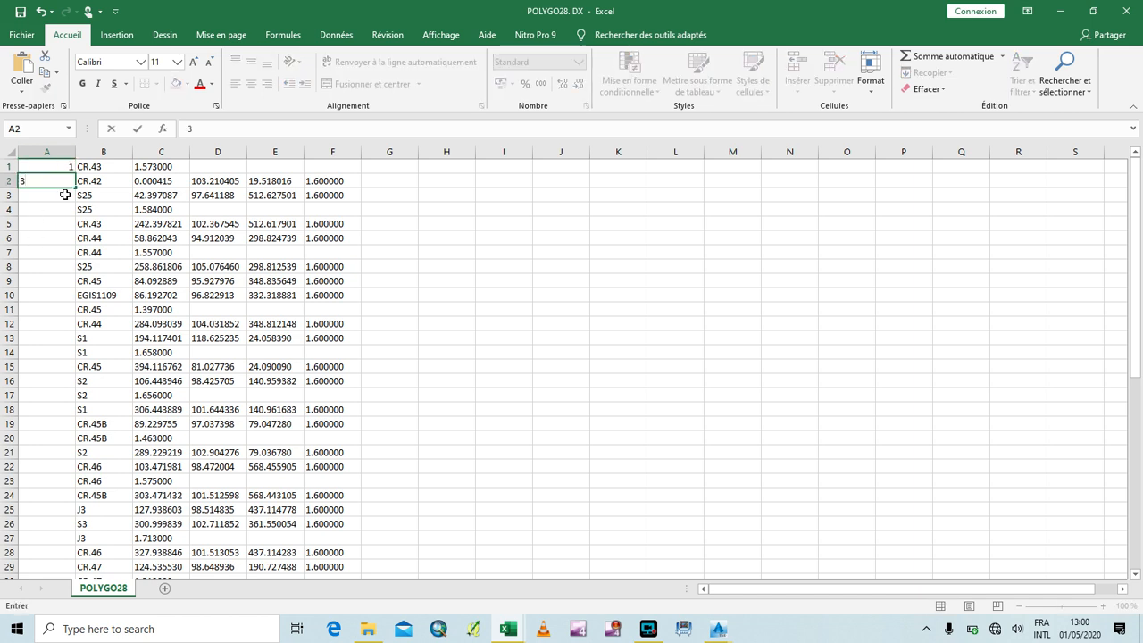
key(Return)
text(3)
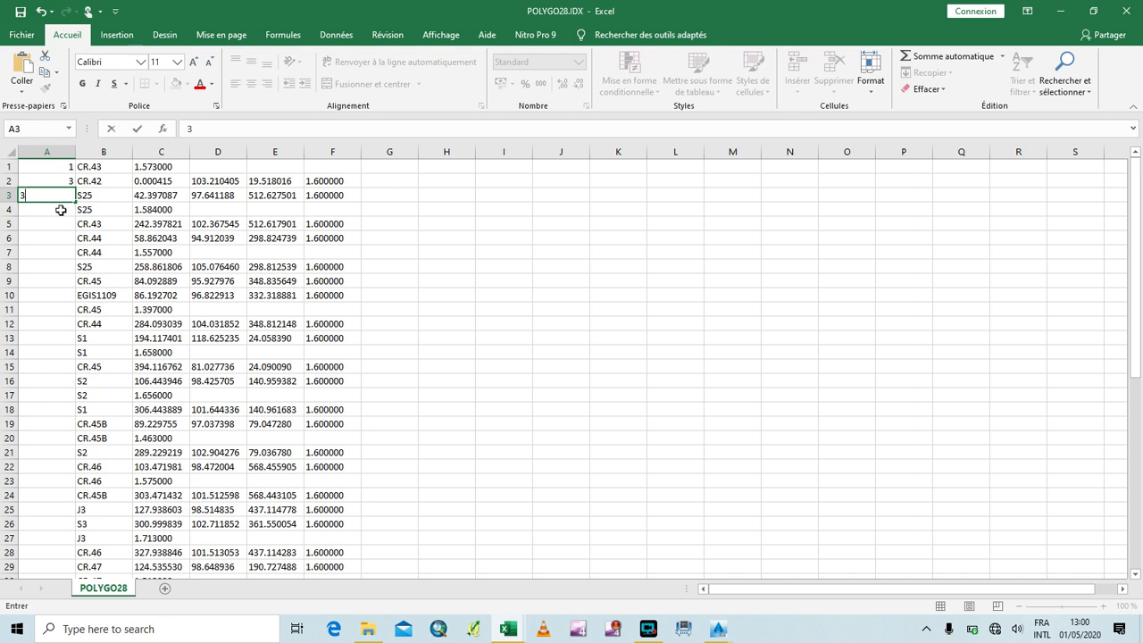
Enter code 1 in A4 for station S25 and code 3 in A5 for its CR.43 observation.
click(59, 209)
text(1)
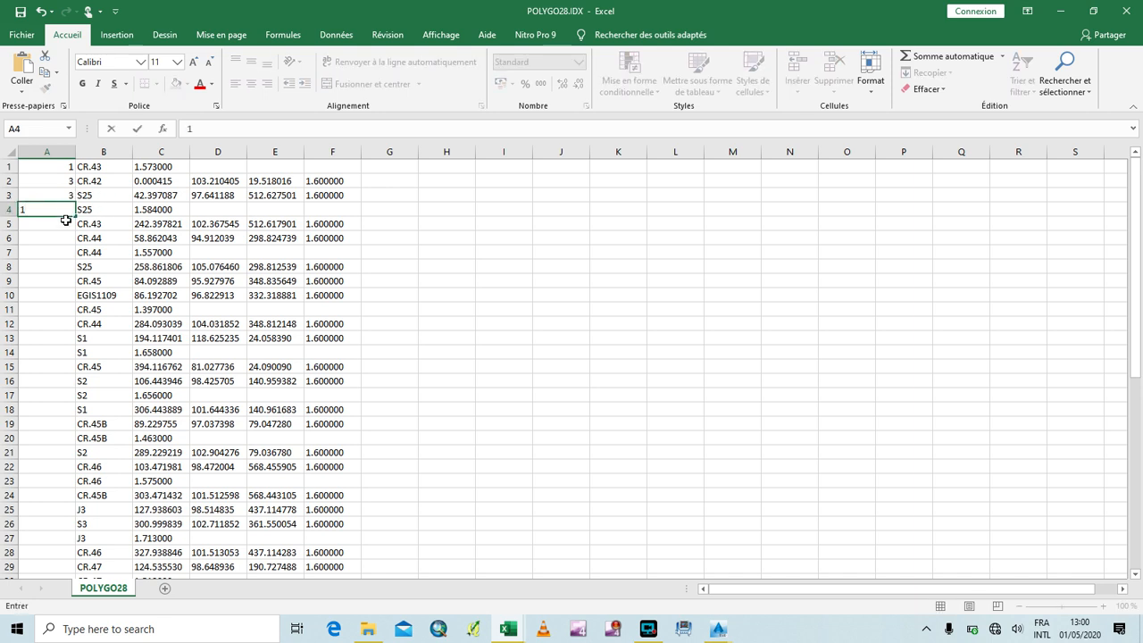
click(65, 226)
text(3)
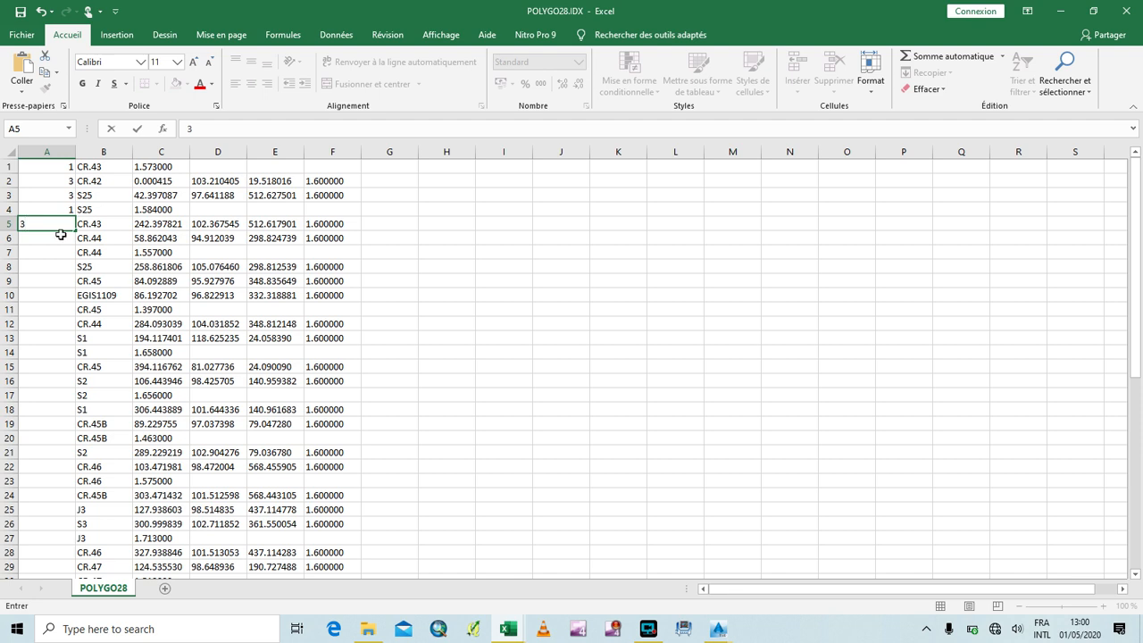
Fill code 3 from A5 down column A to the last data row, A48.
click(61, 236)
click(62, 224)
drag(75, 227, 59, 523)
scroll(59, 379, up, 7)
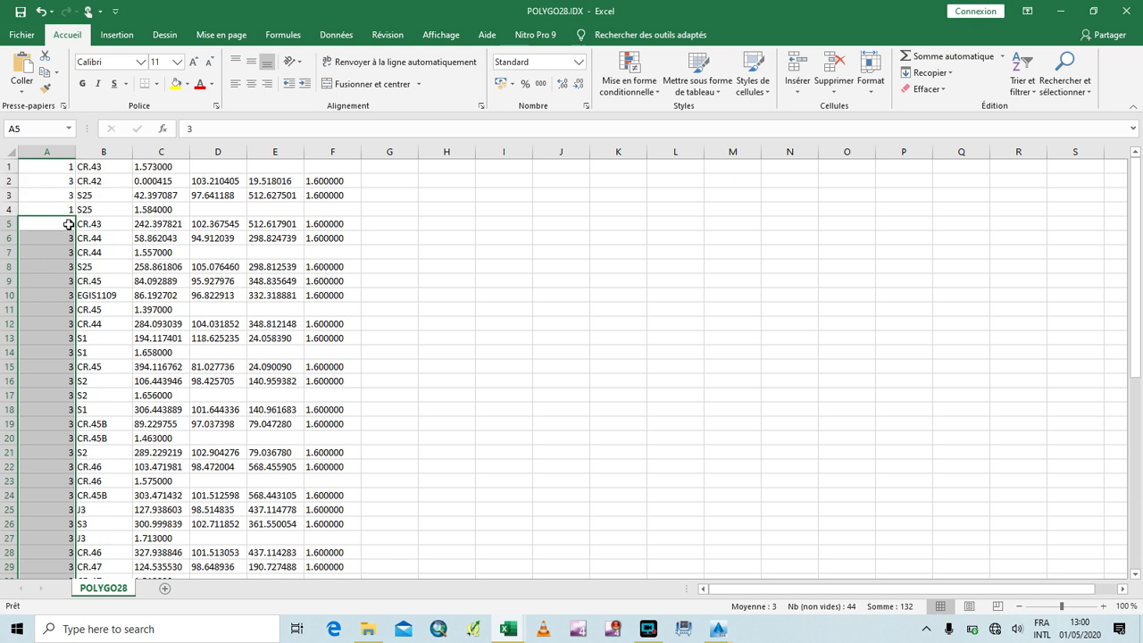
Change the code to 1 in A7 for station CR.44 and to 4 in A10 for point EGIS1109.
click(66, 253)
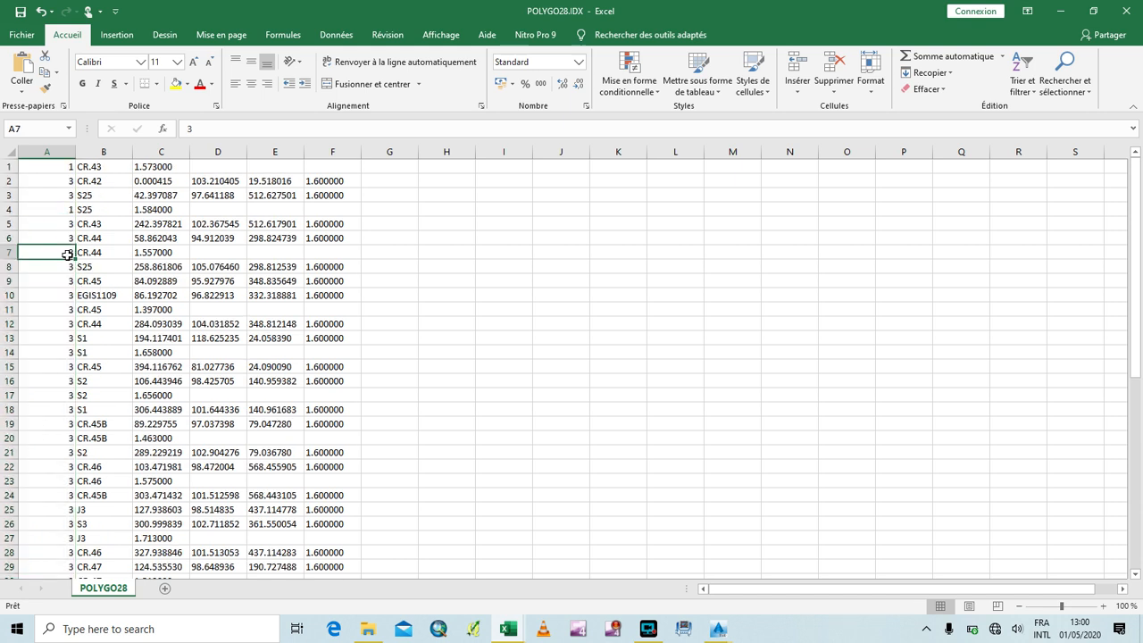
text(1)
click(66, 267)
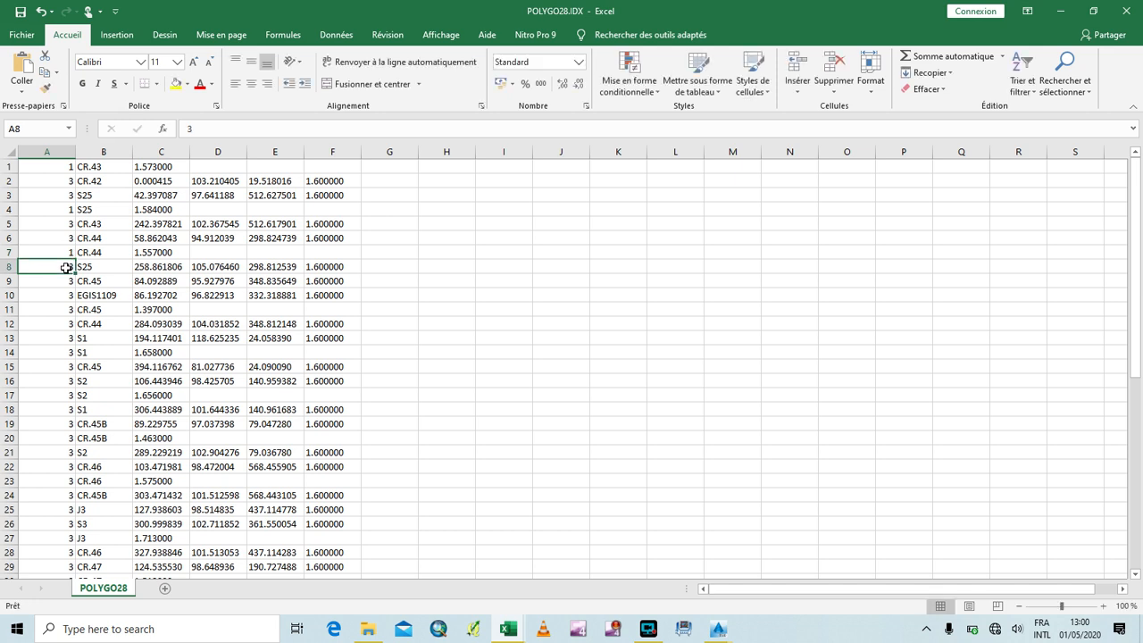
click(63, 283)
click(63, 297)
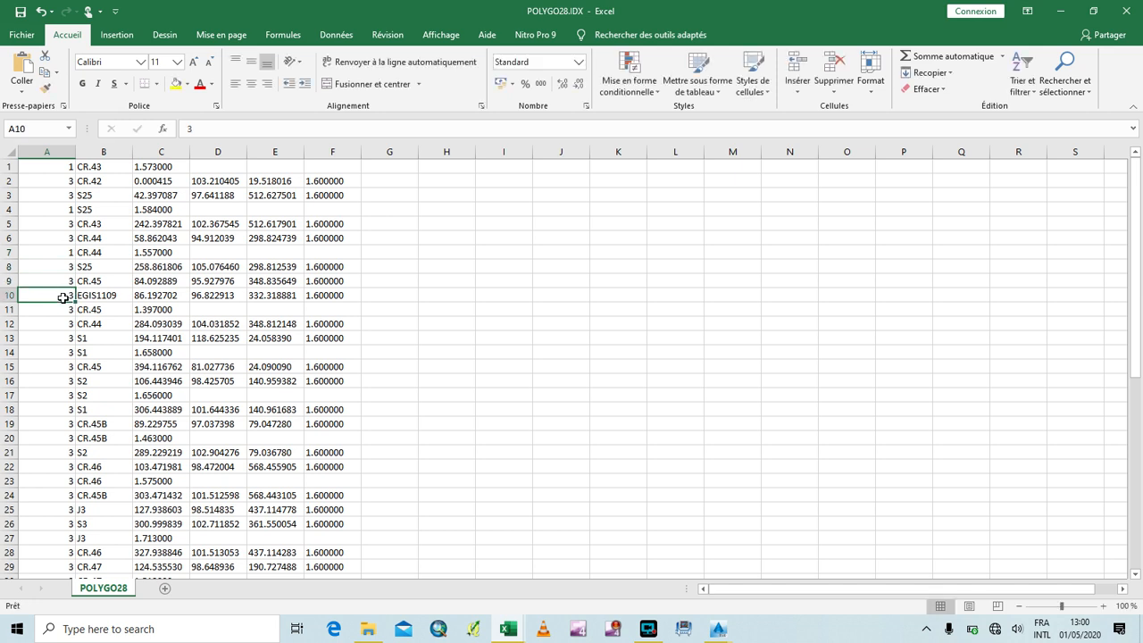
text(4)
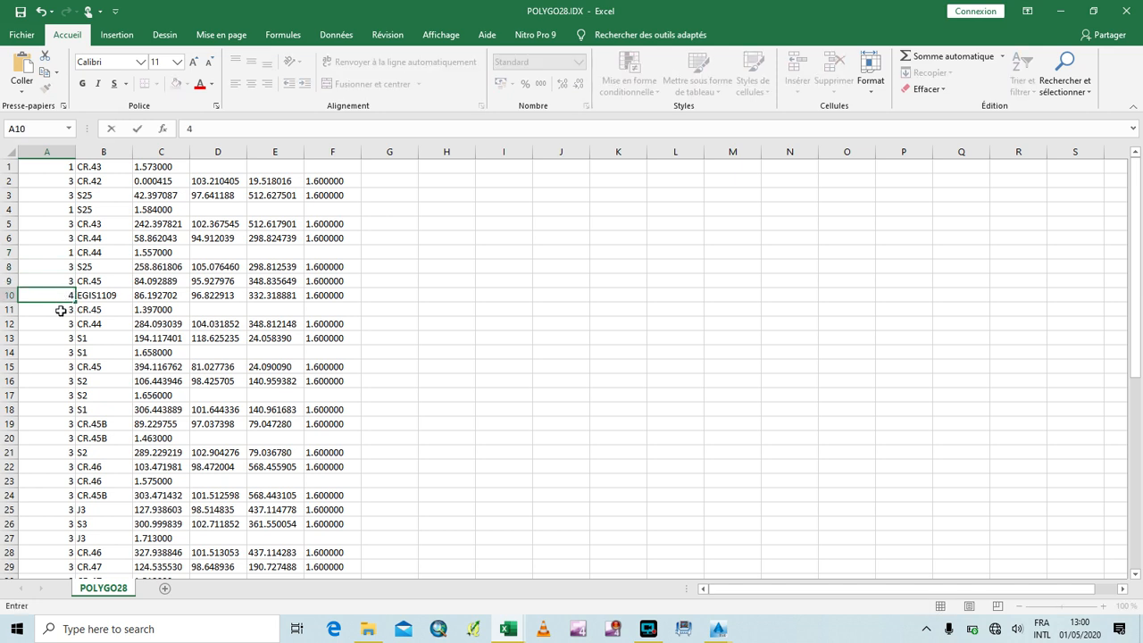
Change the code to 1 in A11 for station CR.45 and in A14 for station S1.
click(65, 313)
text(1)
click(64, 320)
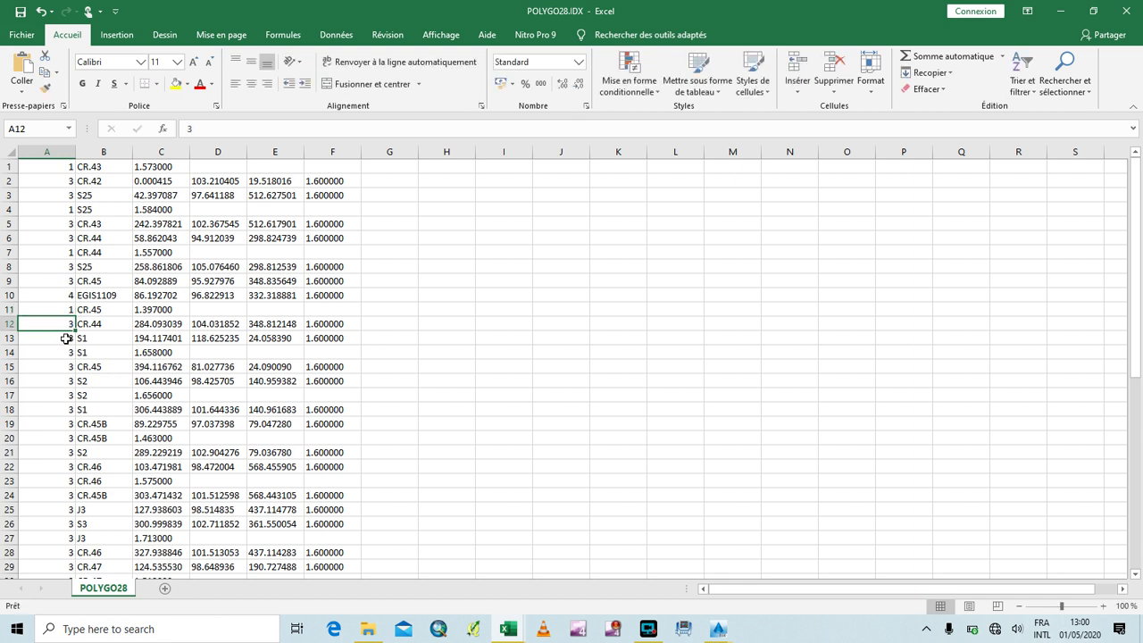
click(67, 339)
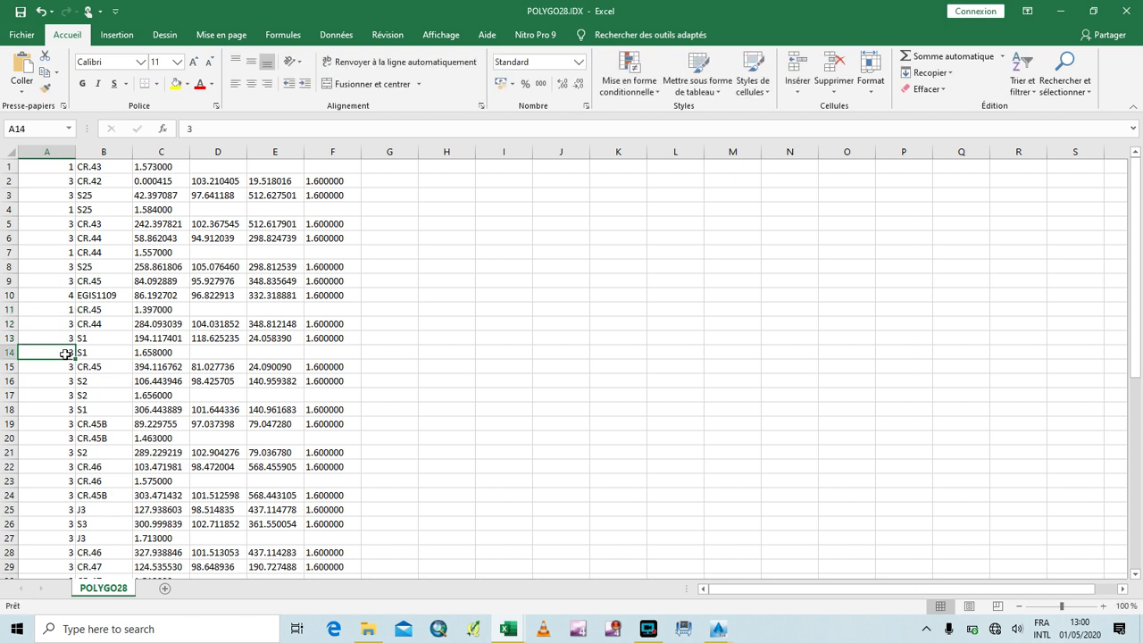
text(1)
click(65, 367)
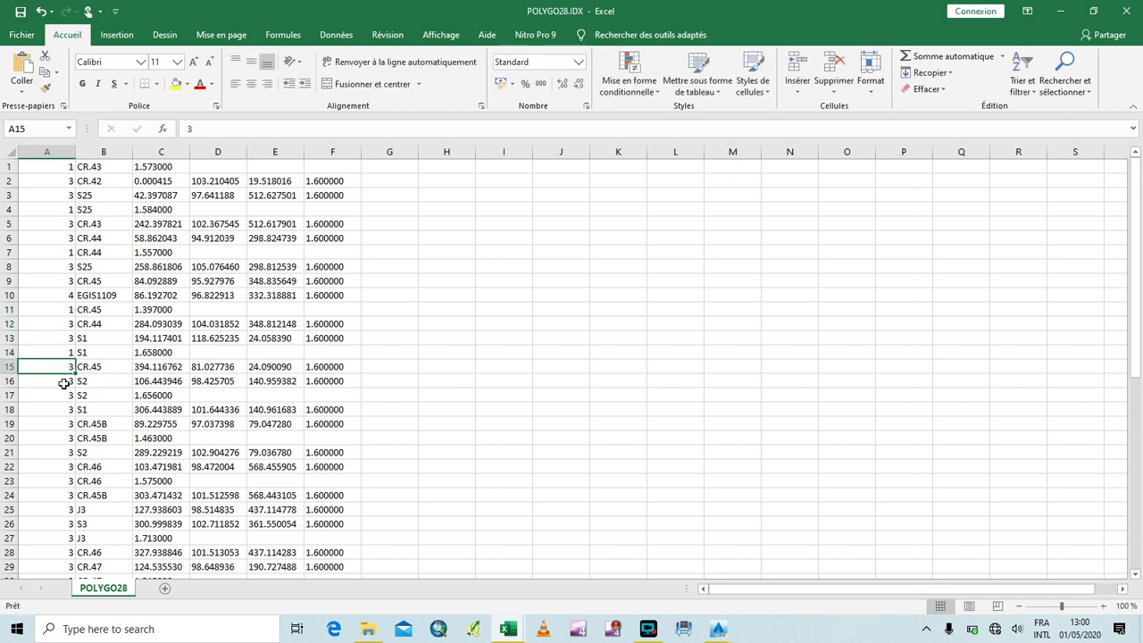
Change the code to 1 in A17 for station S2 and in A20 for station CR.45B.
click(65, 383)
click(66, 394)
text(1)
scroll(66, 395, down, 2)
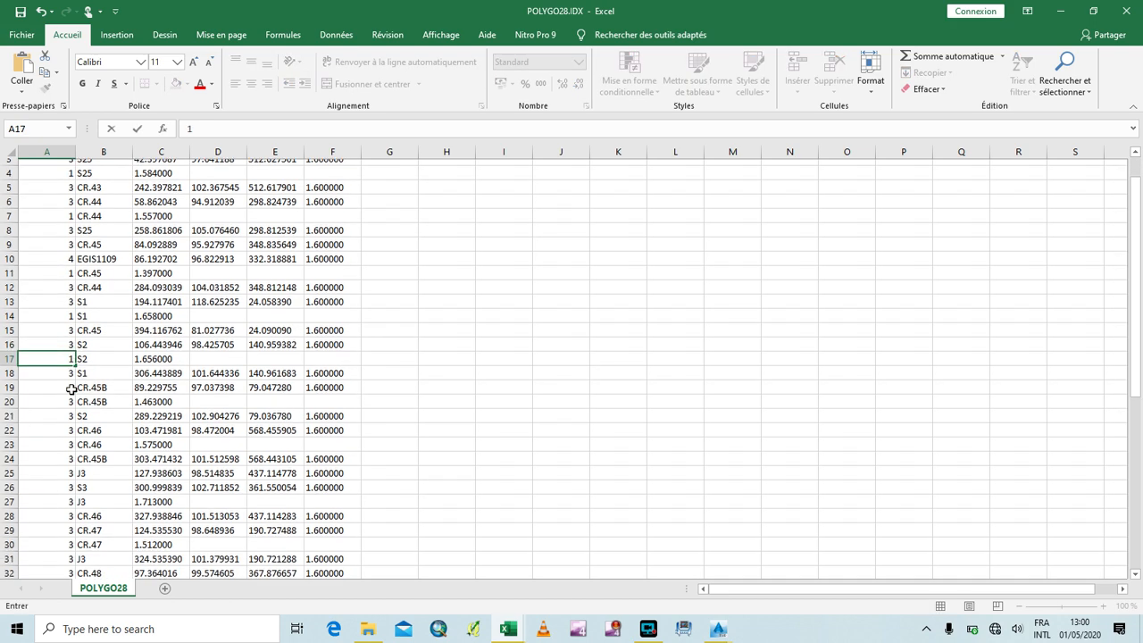
click(57, 322)
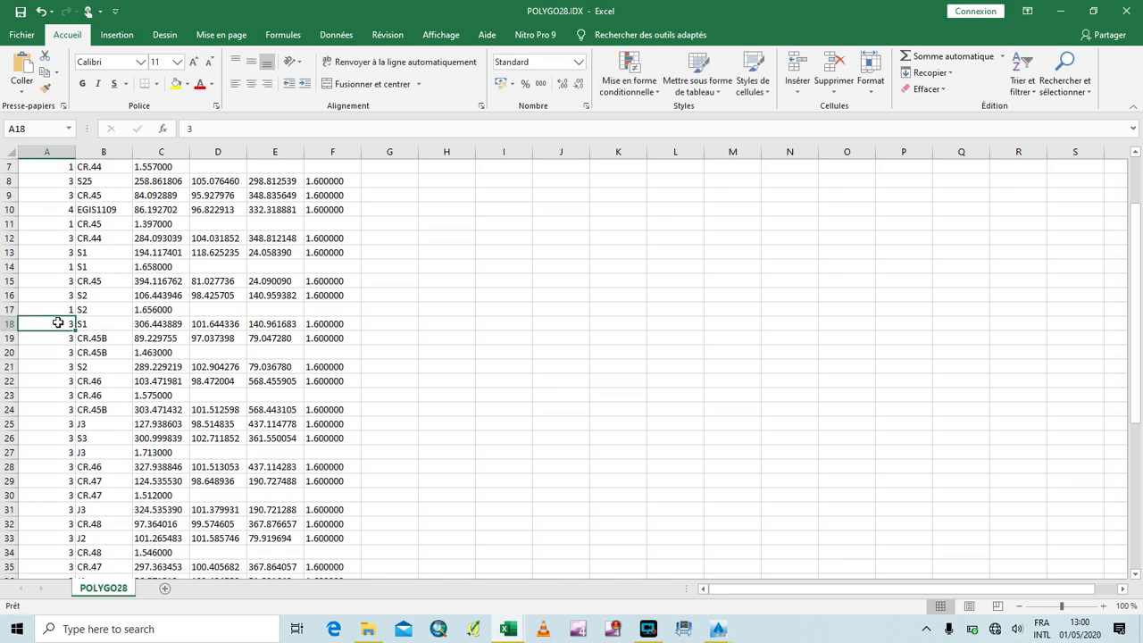
click(66, 338)
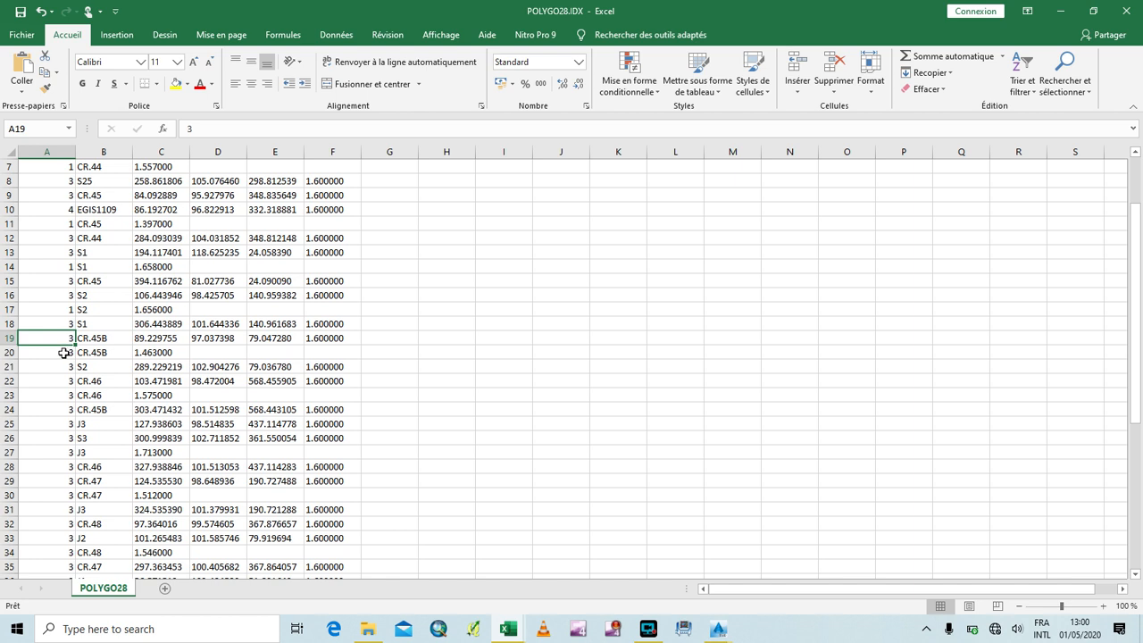
click(64, 353)
text(1)
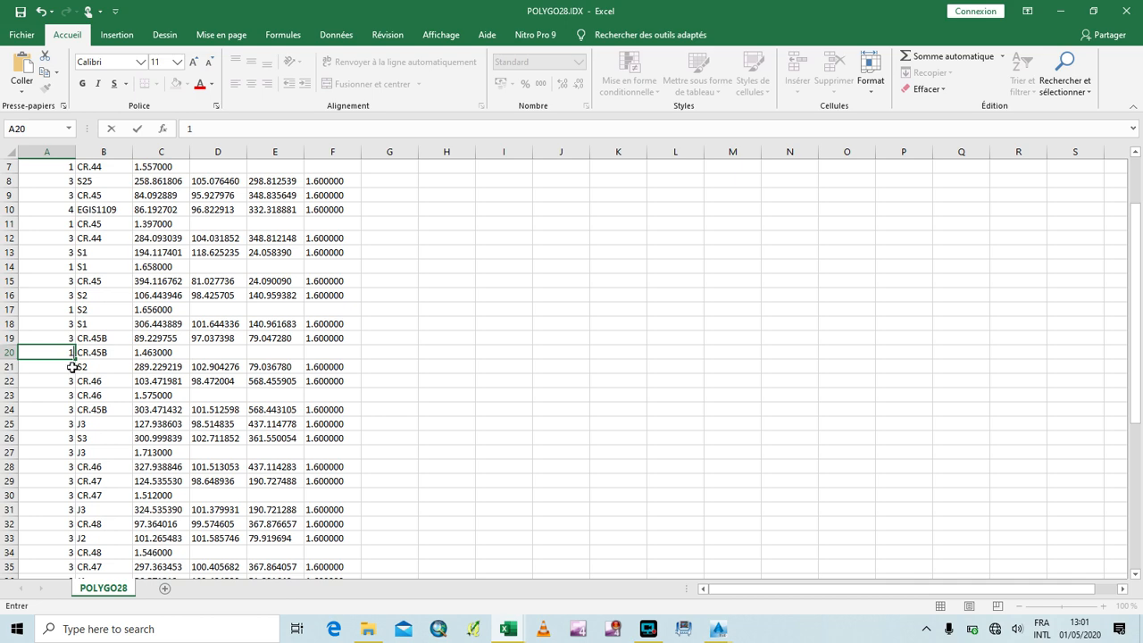
Change the code to 1 in A23 for station CR.46 and to 4 in A26 for point S3.
scroll(82, 304, up, 1)
scroll(82, 303, up, 1)
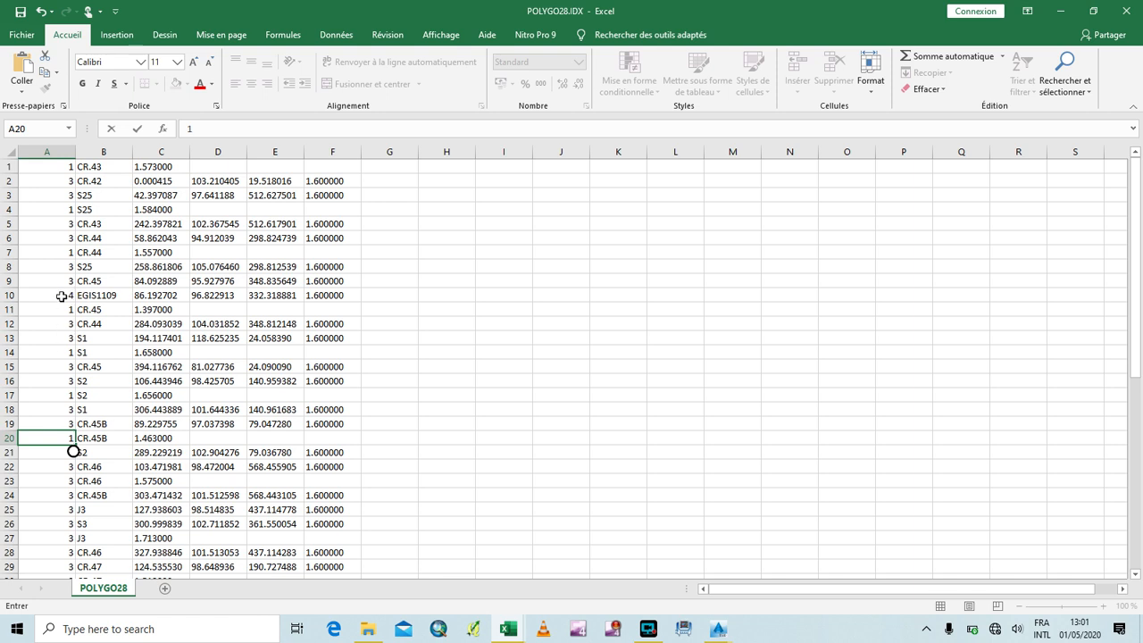
scroll(68, 313, down, 2)
scroll(67, 324, down, 1)
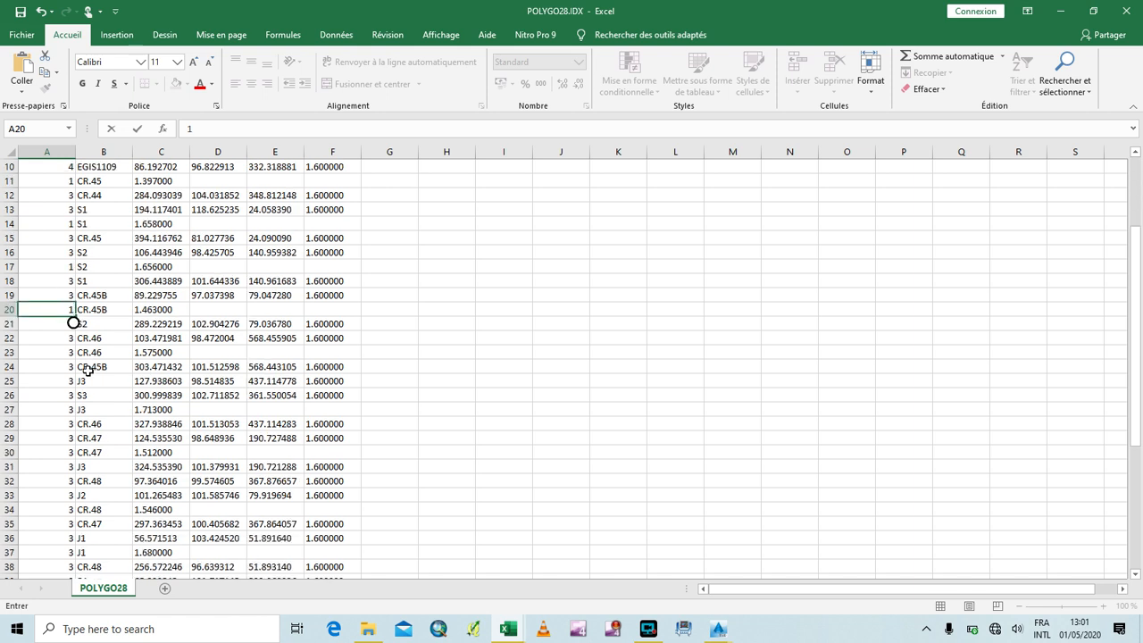
click(60, 324)
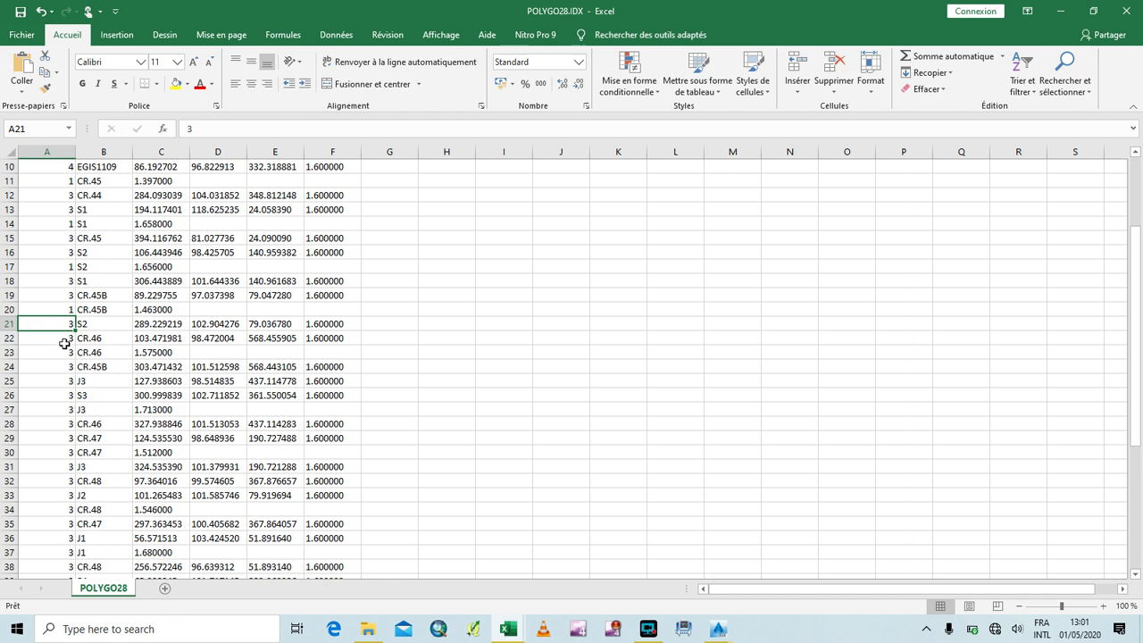
click(65, 352)
text(1)
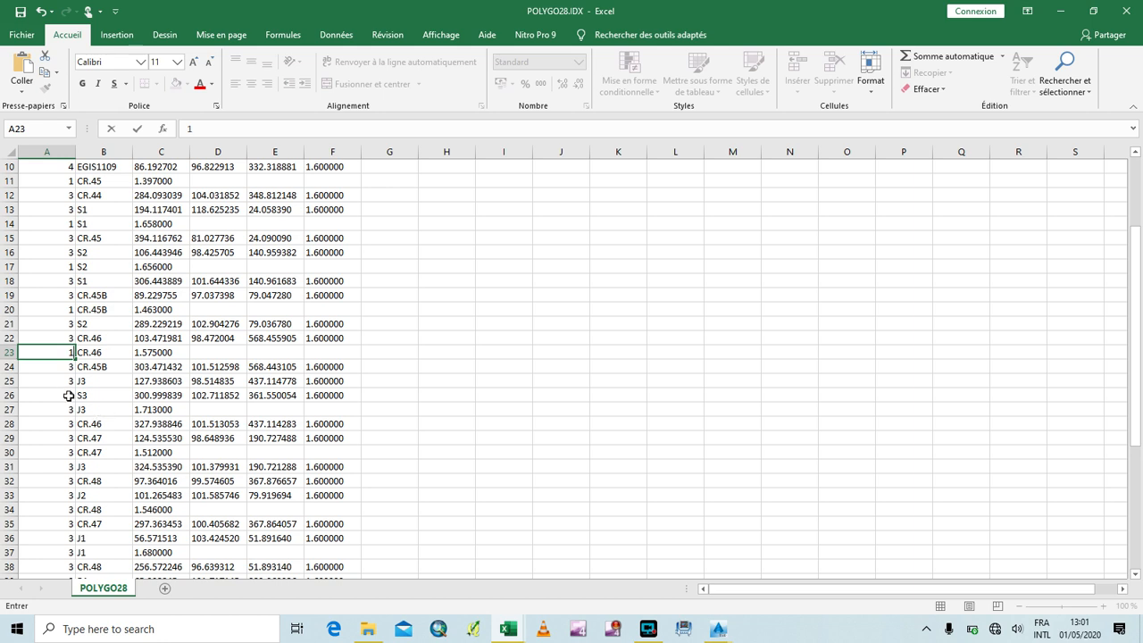
click(69, 395)
text(4)
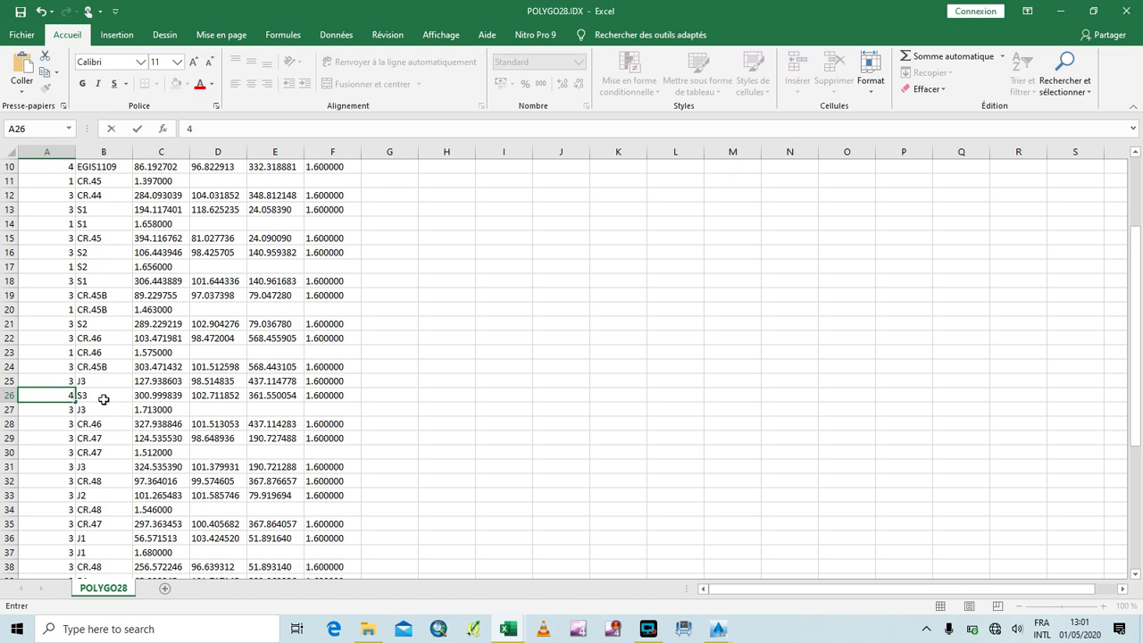
Change the code to 1 in A27 for station J3 and in A30 for station CR.47.
scroll(102, 398, down, 1)
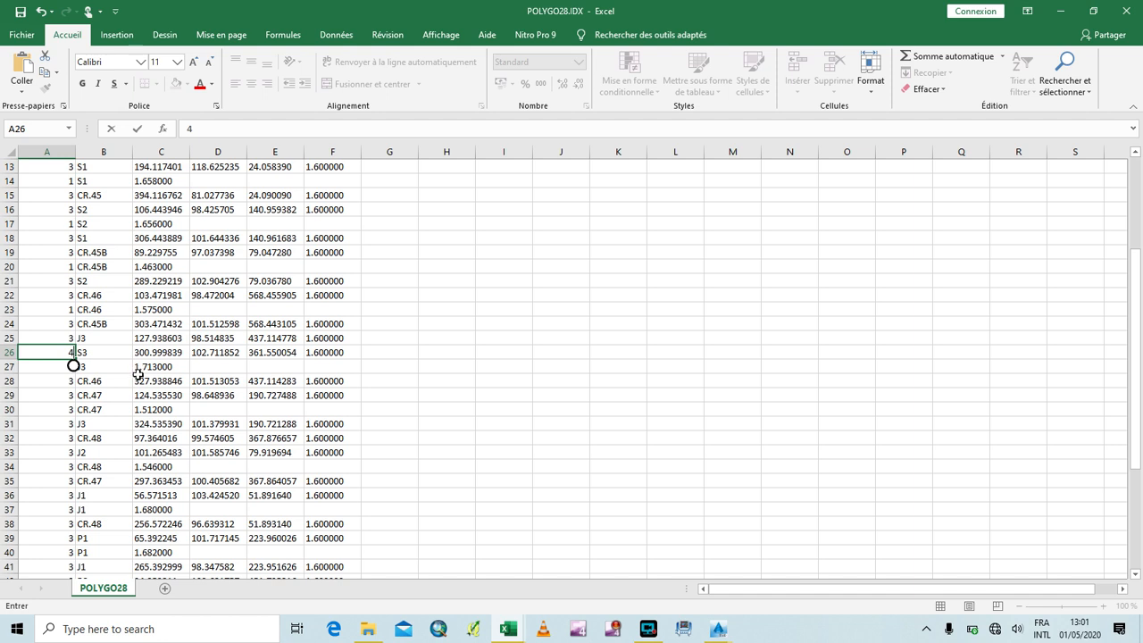
click(67, 367)
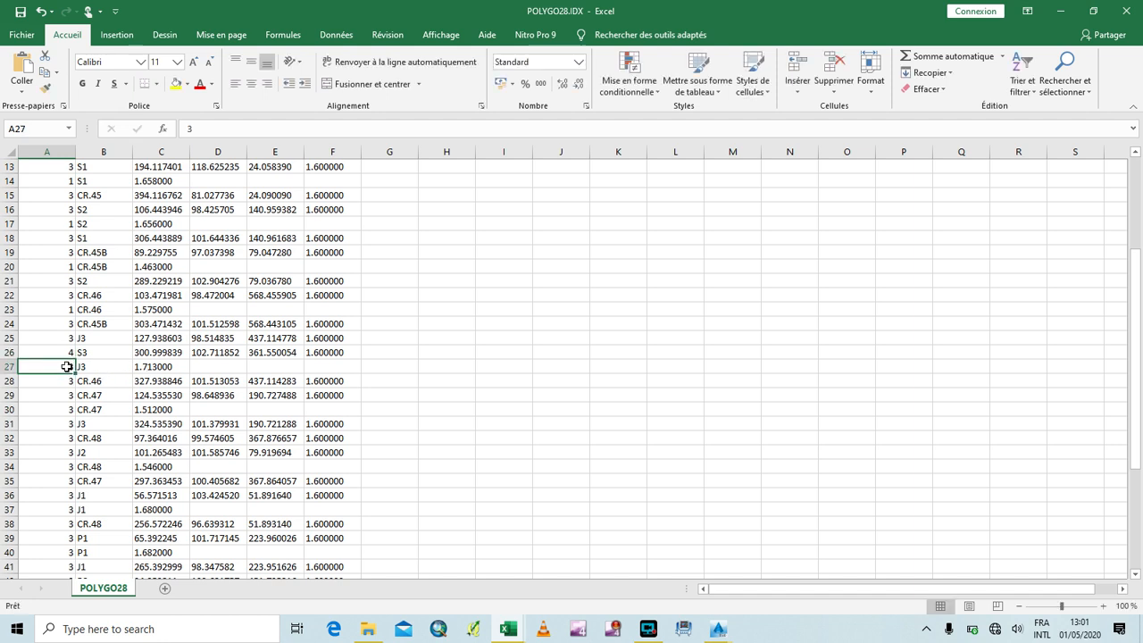
text(1)
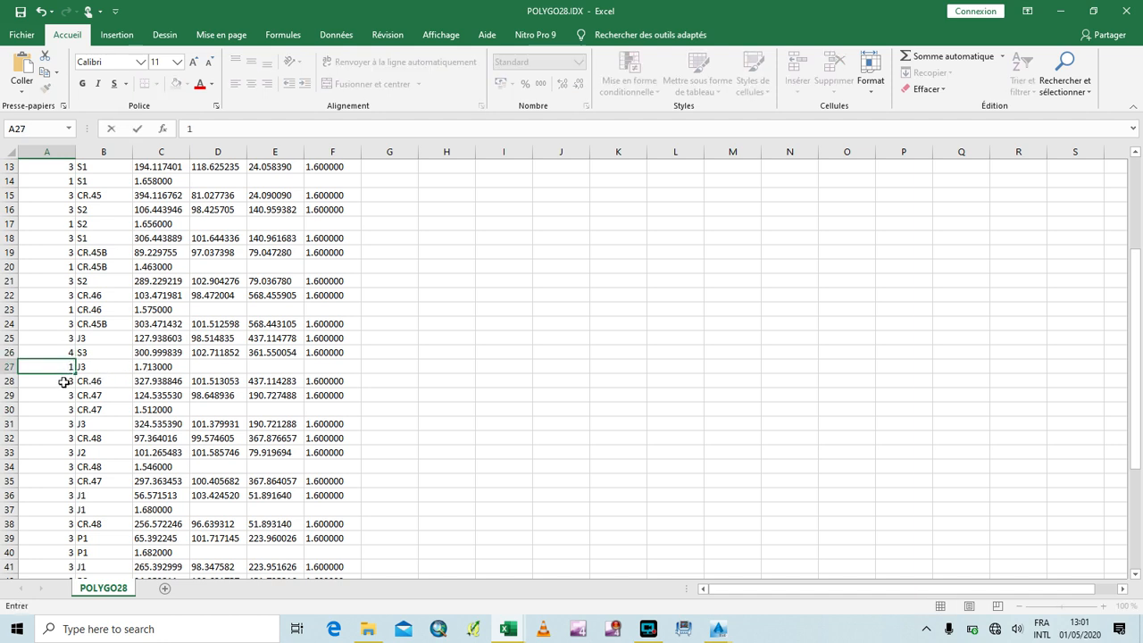
click(66, 382)
click(66, 410)
text(1)
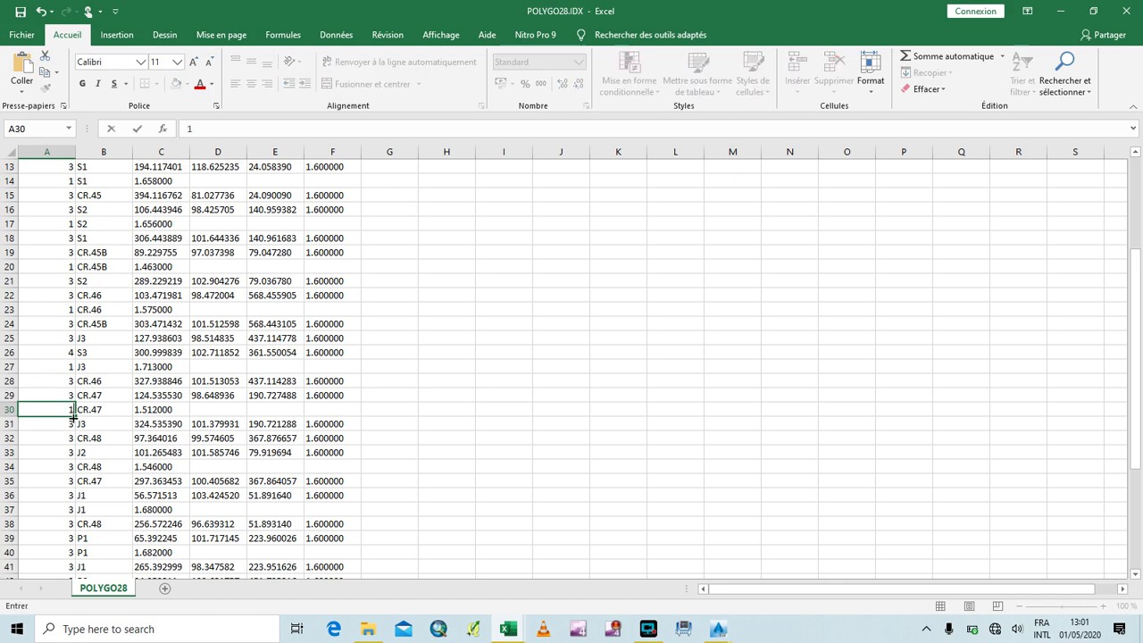
Change the code to 4 in A33 for point J2 and to 1 in A34 for station CR.48.
click(64, 426)
click(65, 435)
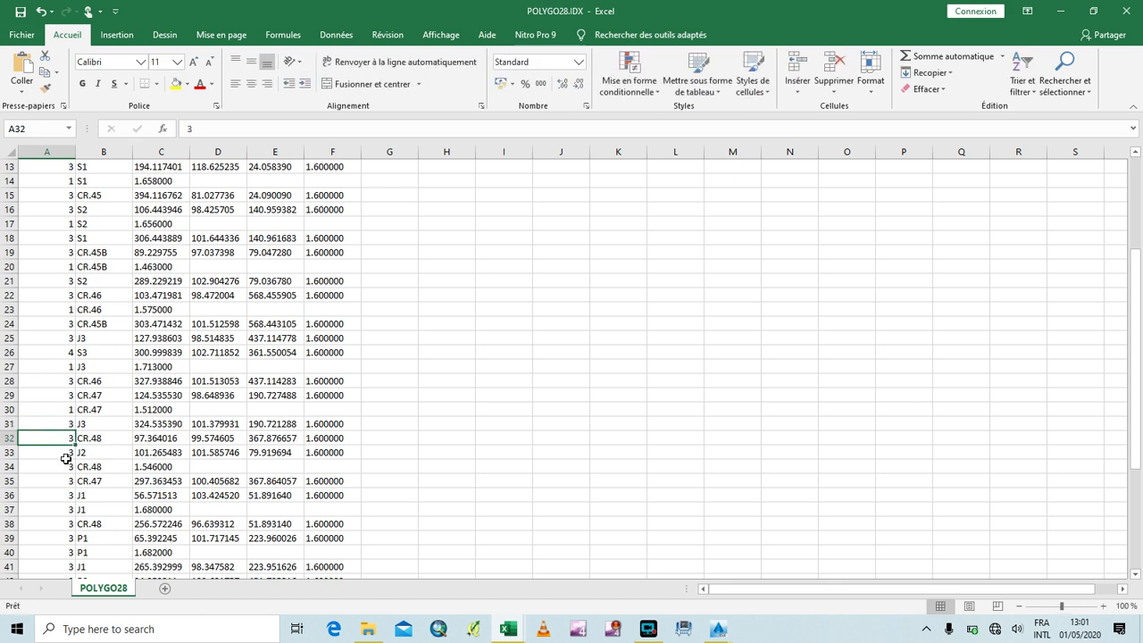
click(66, 456)
scroll(62, 442, down, 1)
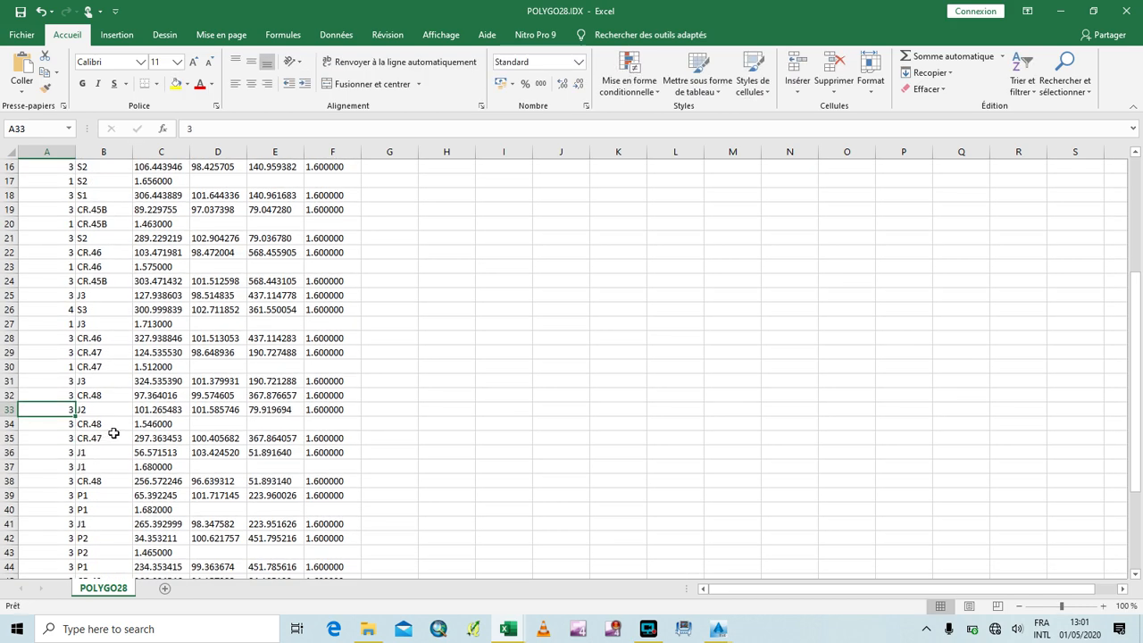
text(4)
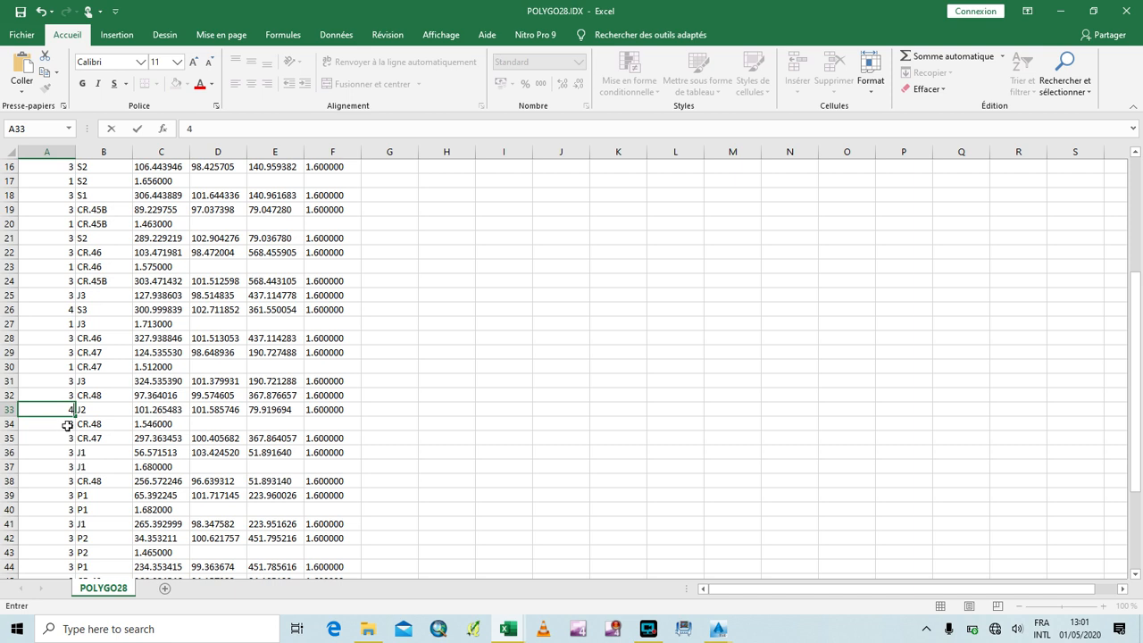
click(70, 426)
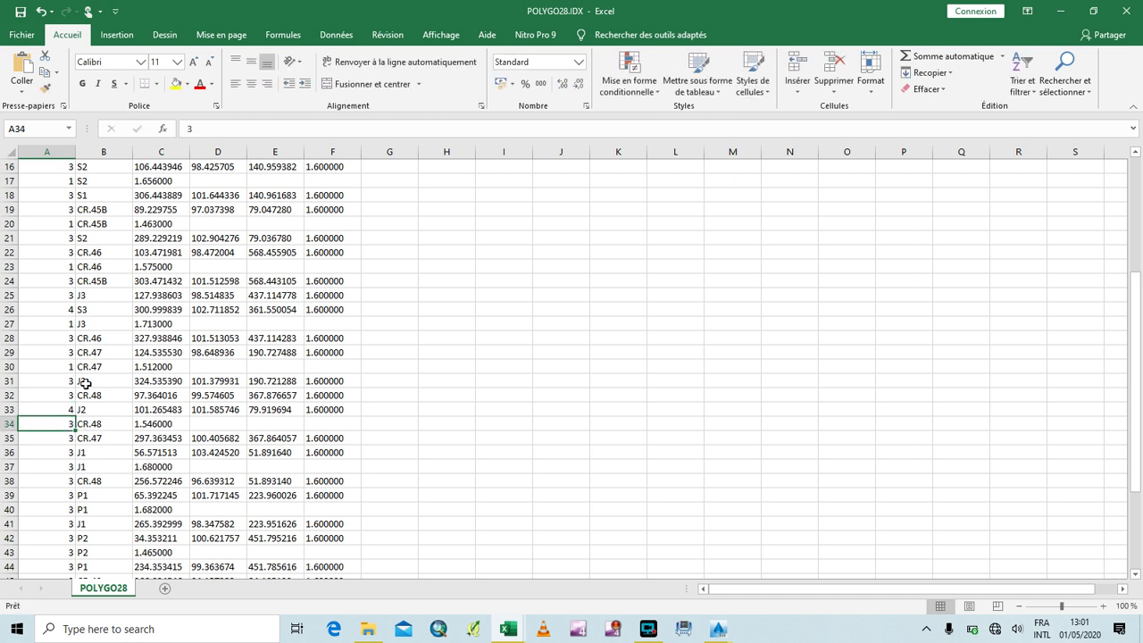
text(1)
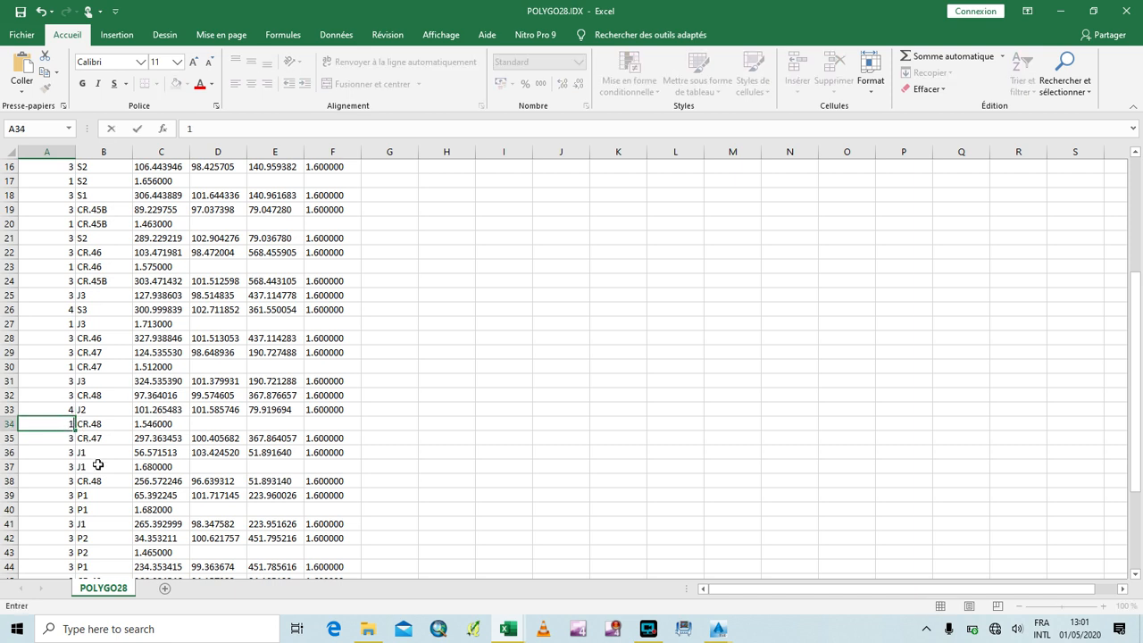
Change the code to 1 in A37 for station J1 and in A40 for station P1.
scroll(89, 455, down, 2)
click(106, 357)
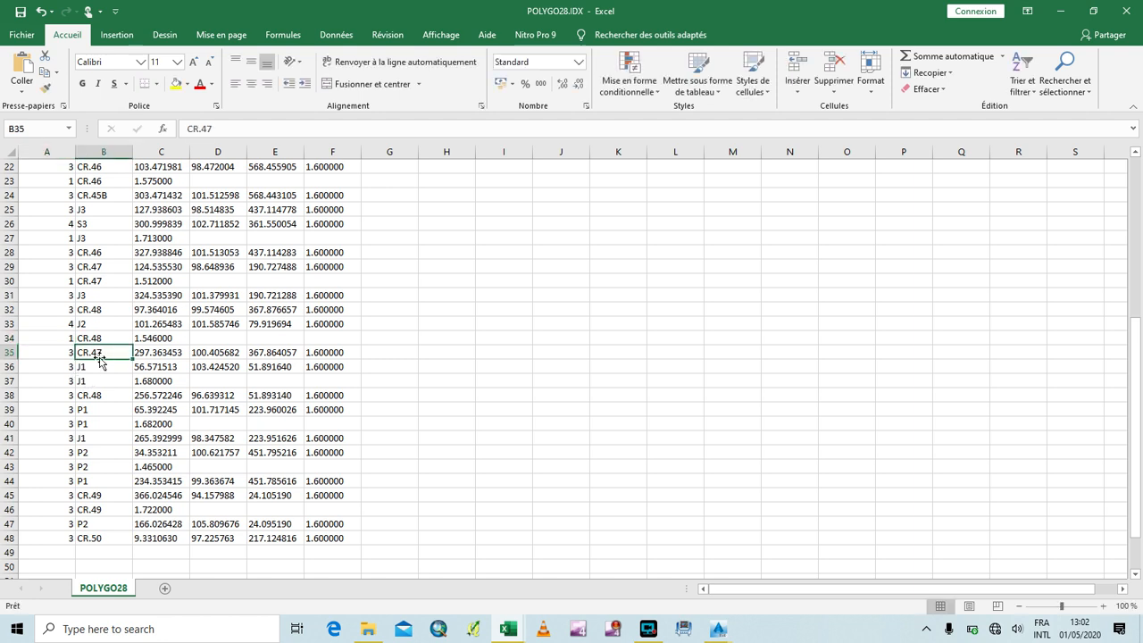
click(64, 351)
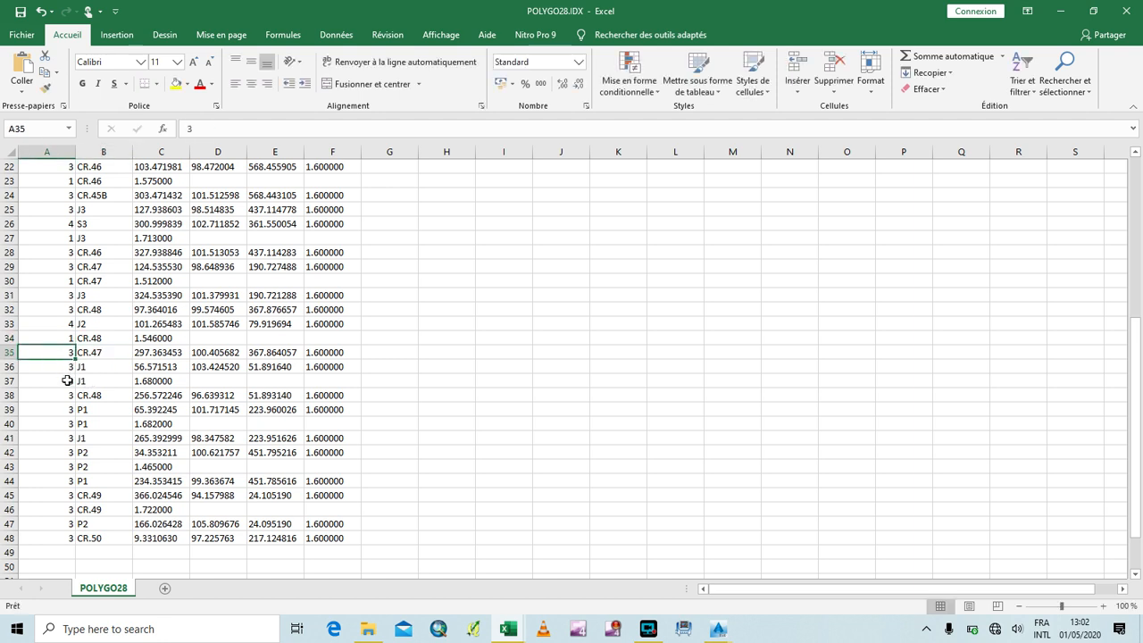
click(70, 381)
text(1)
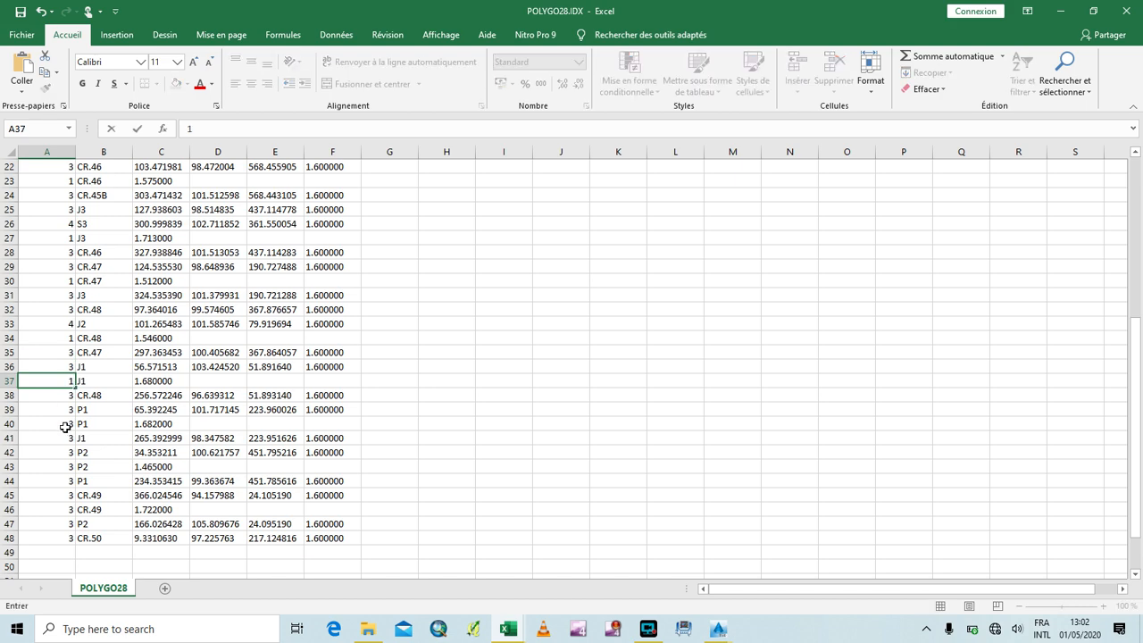
click(67, 423)
text(1)
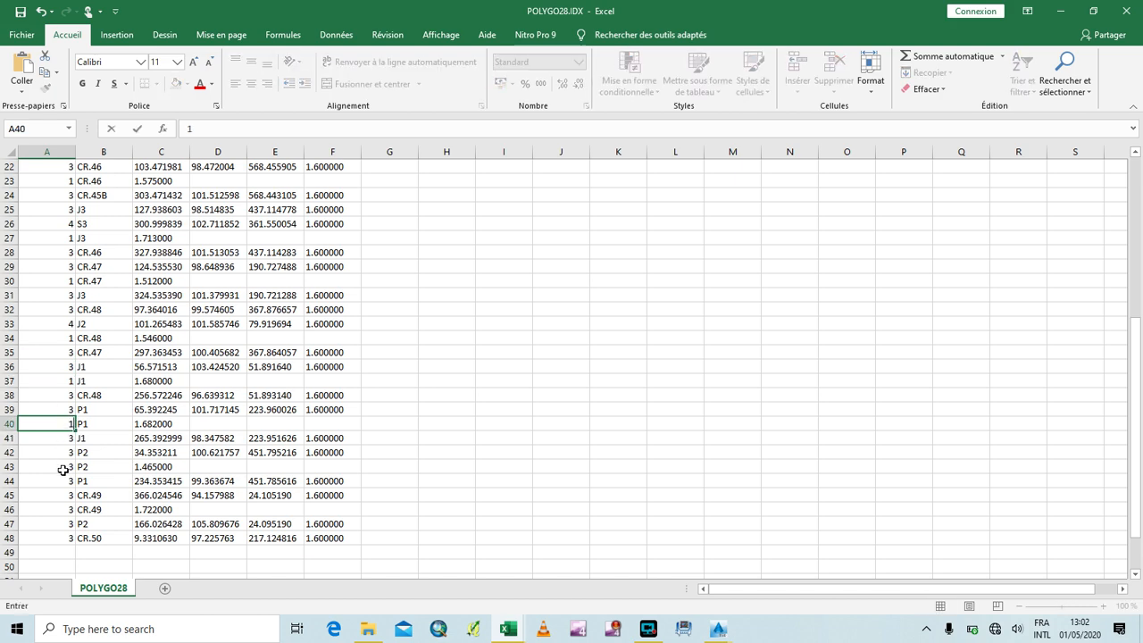
Change the code to 1 in A43 for station P2 and in A46 for station CR.49.
click(63, 466)
text(1)
scroll(62, 466, down, 2)
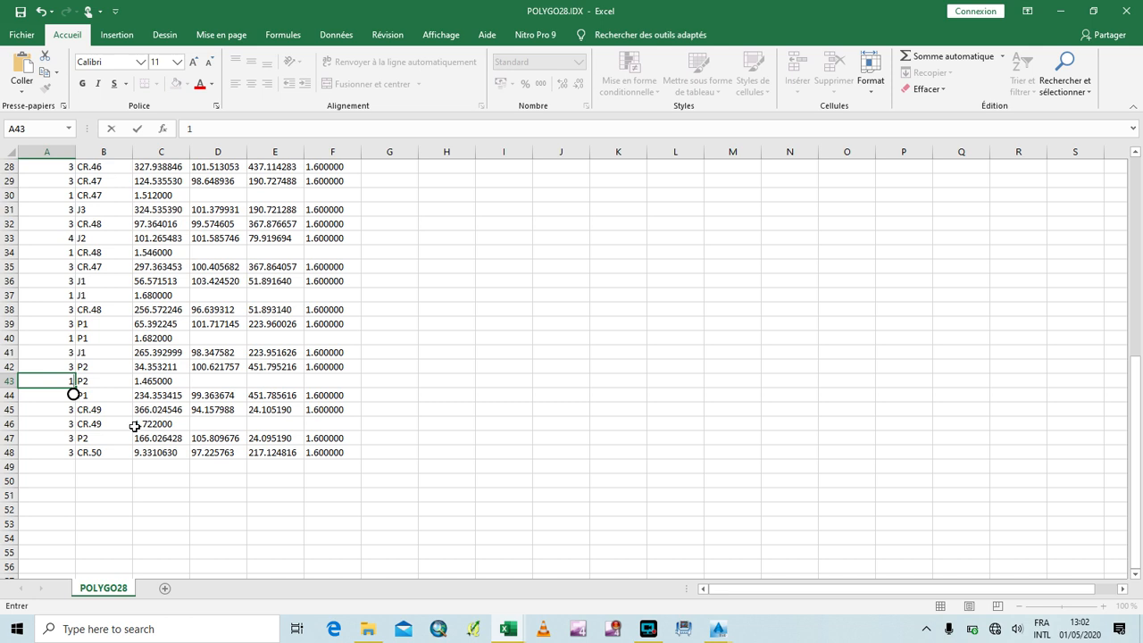
click(65, 395)
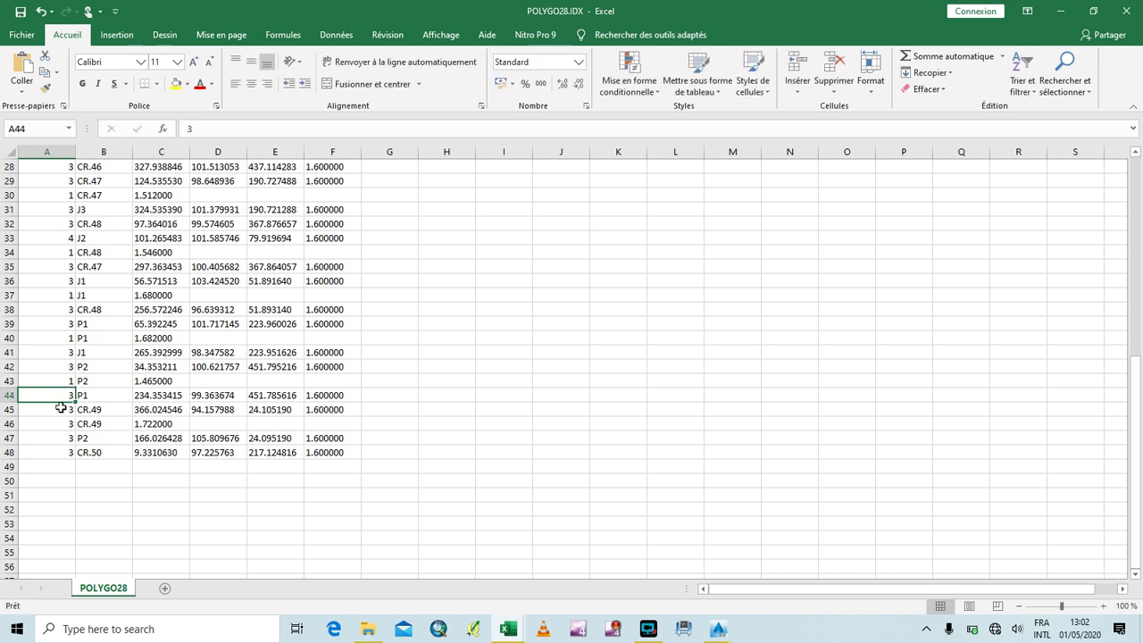
click(65, 423)
text(1)
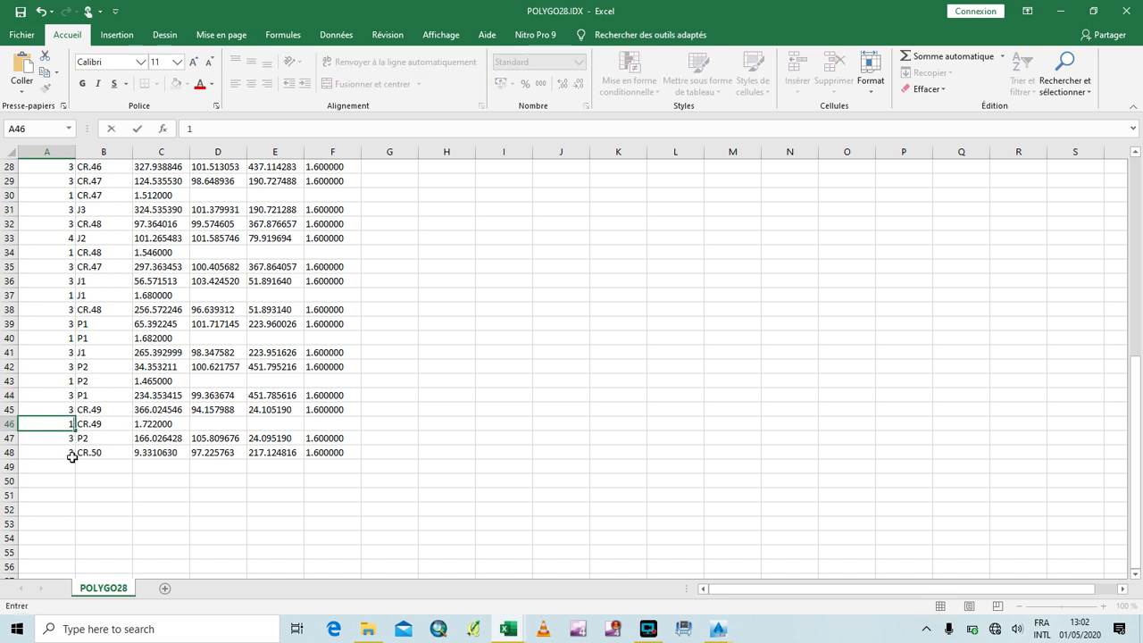
Copy the point name CR.43 from B1 into B49, below the last survey row.
scroll(106, 429, up, 1)
scroll(106, 430, up, 1)
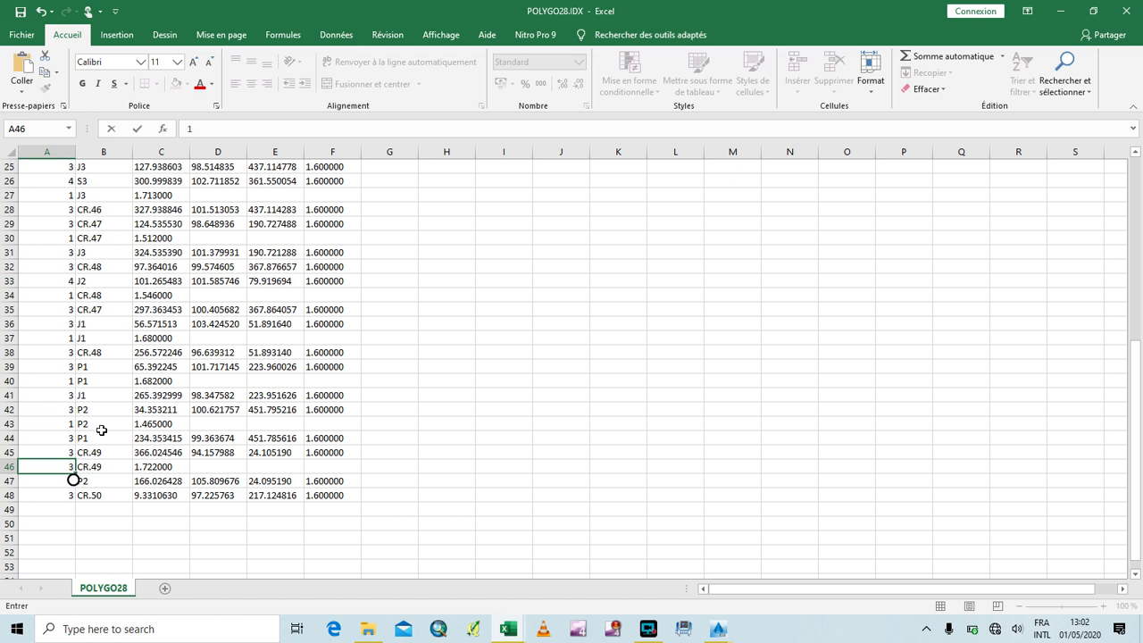
scroll(102, 431, up, 8)
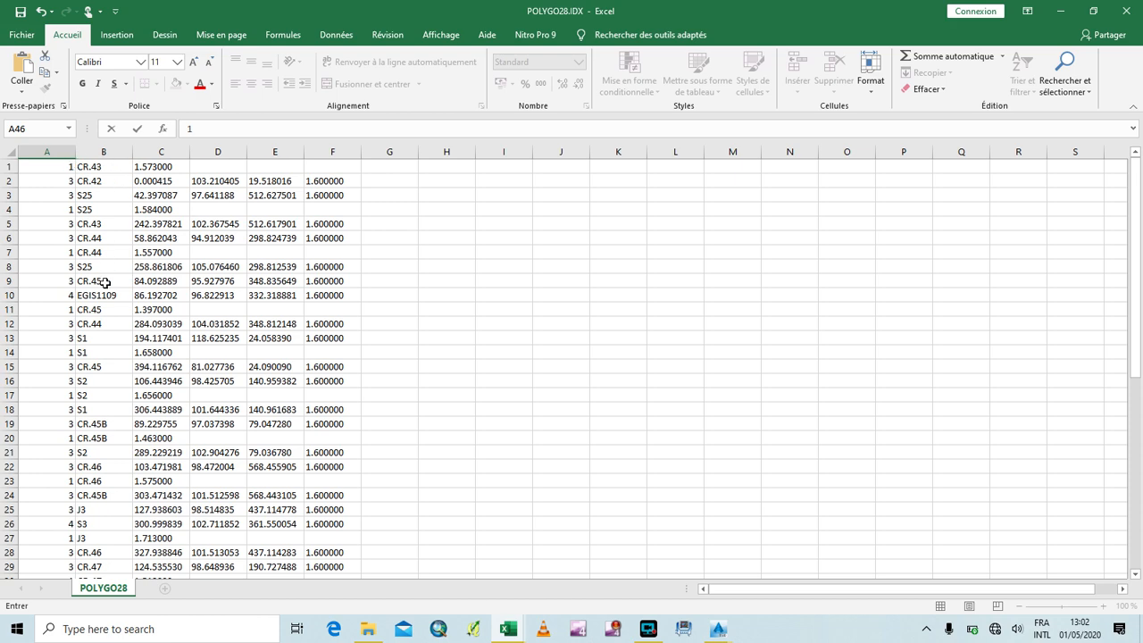
scroll(105, 283, down, 12)
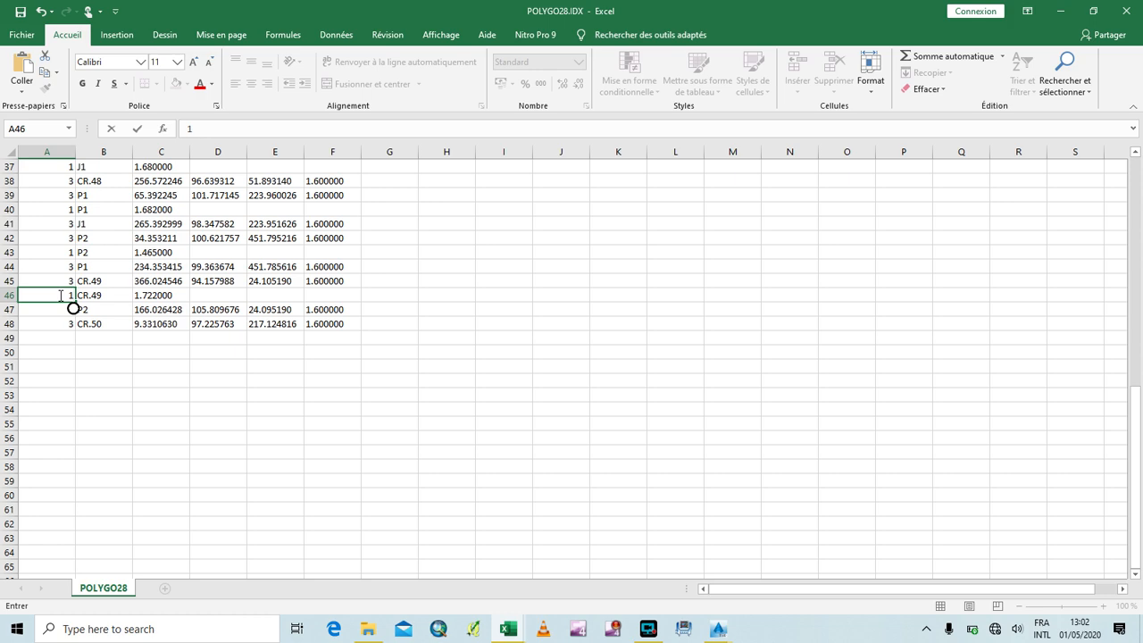
click(92, 339)
scroll(106, 323, up, 6)
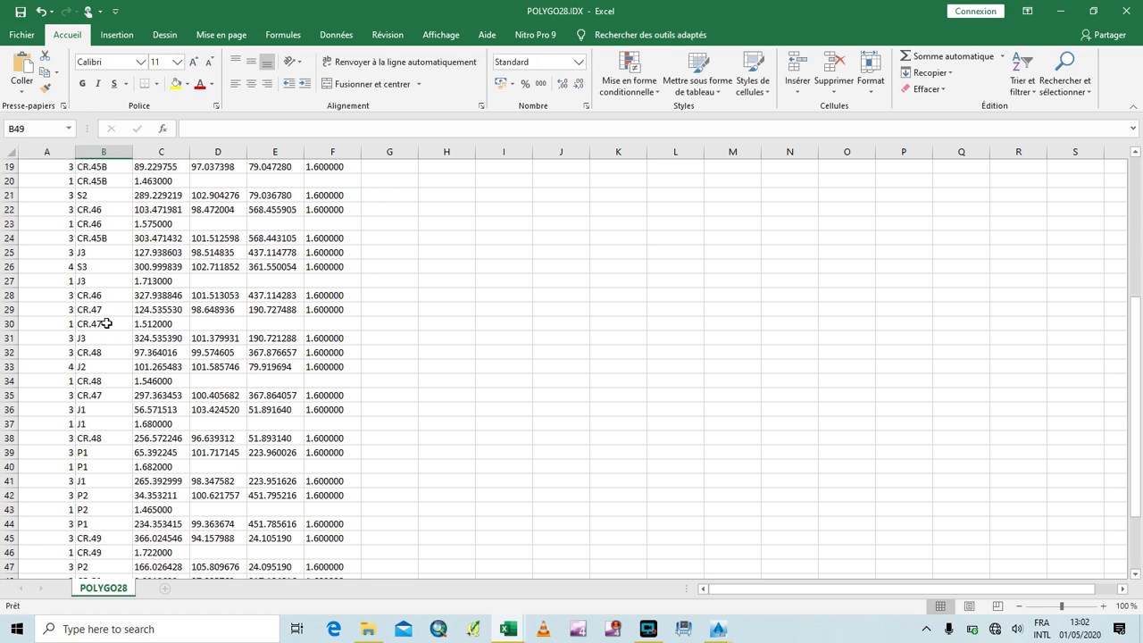
scroll(107, 324, up, 6)
click(107, 167)
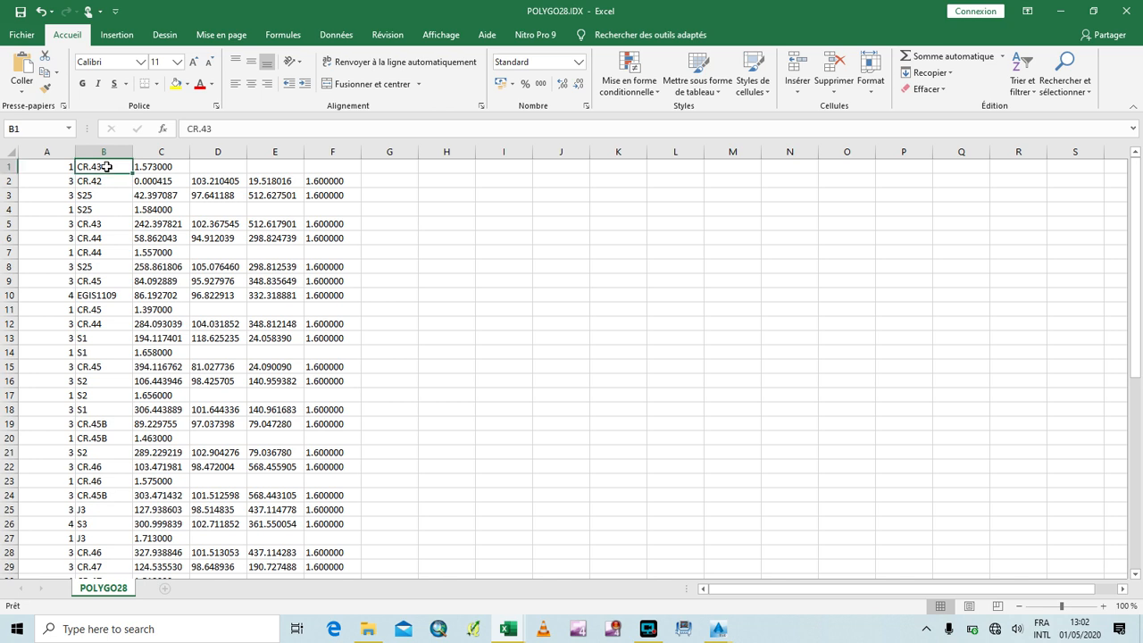
key(ctrl+c)
scroll(141, 316, down, 14)
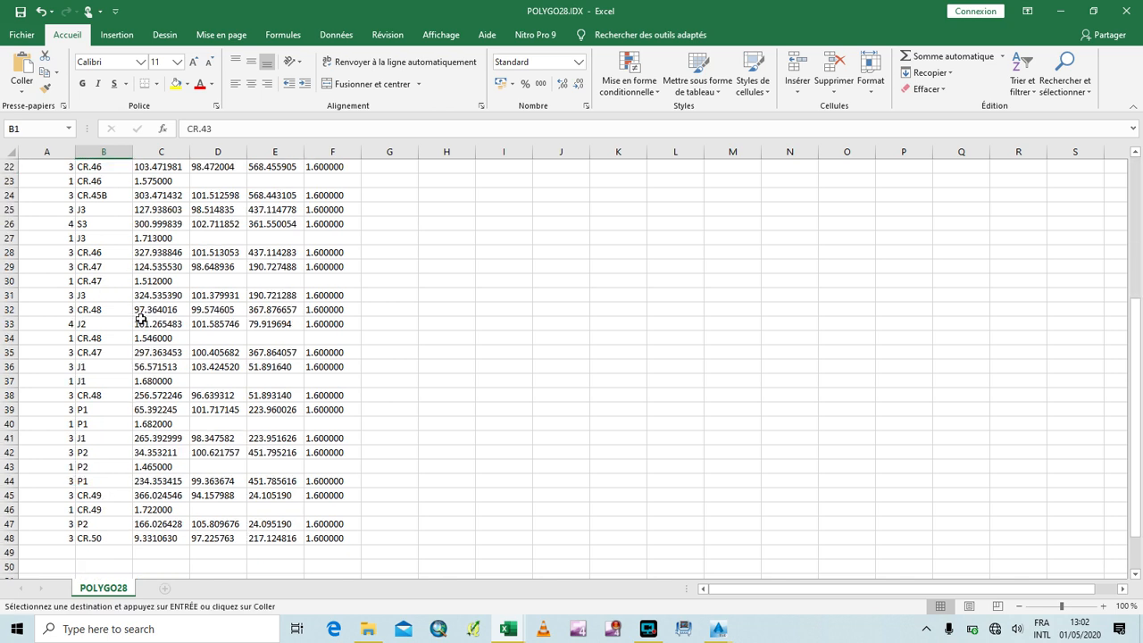
click(108, 254)
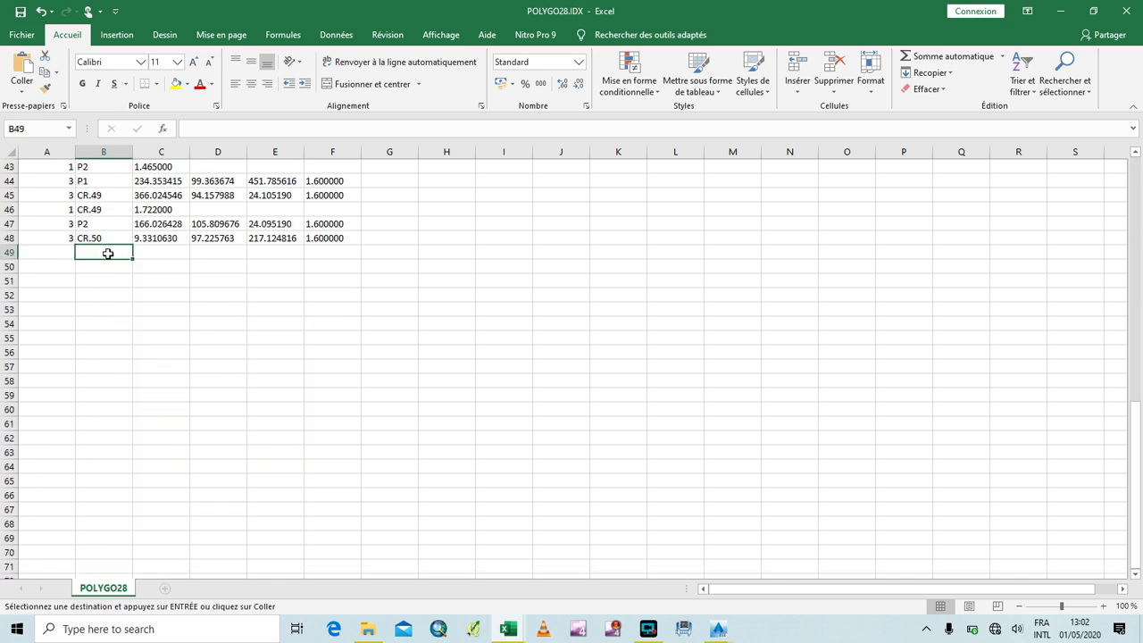
key(ctrl+v)
Copy the point name CR.42 from B2 into B50.
scroll(143, 270, up, 11)
click(159, 252)
scroll(93, 259, up, 3)
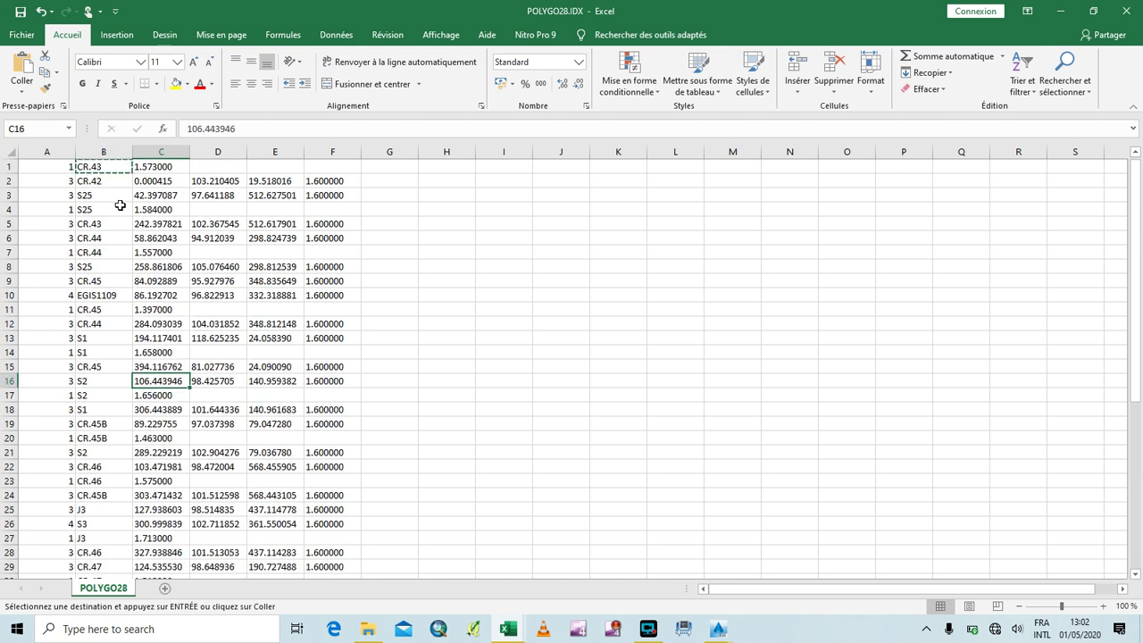
click(101, 183)
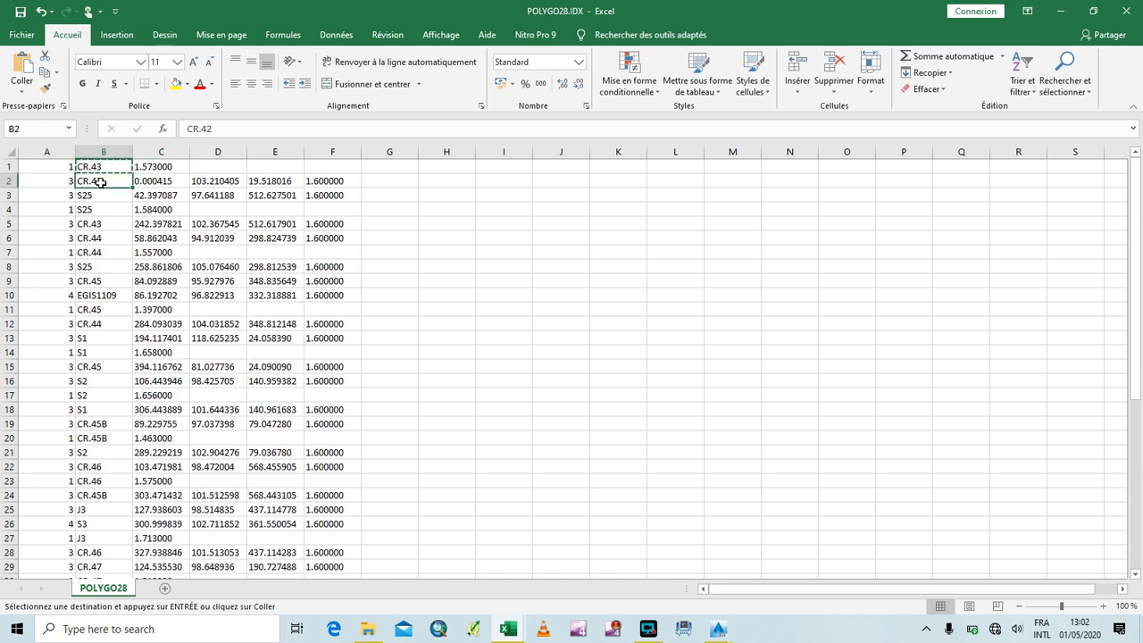
key(ctrl+c)
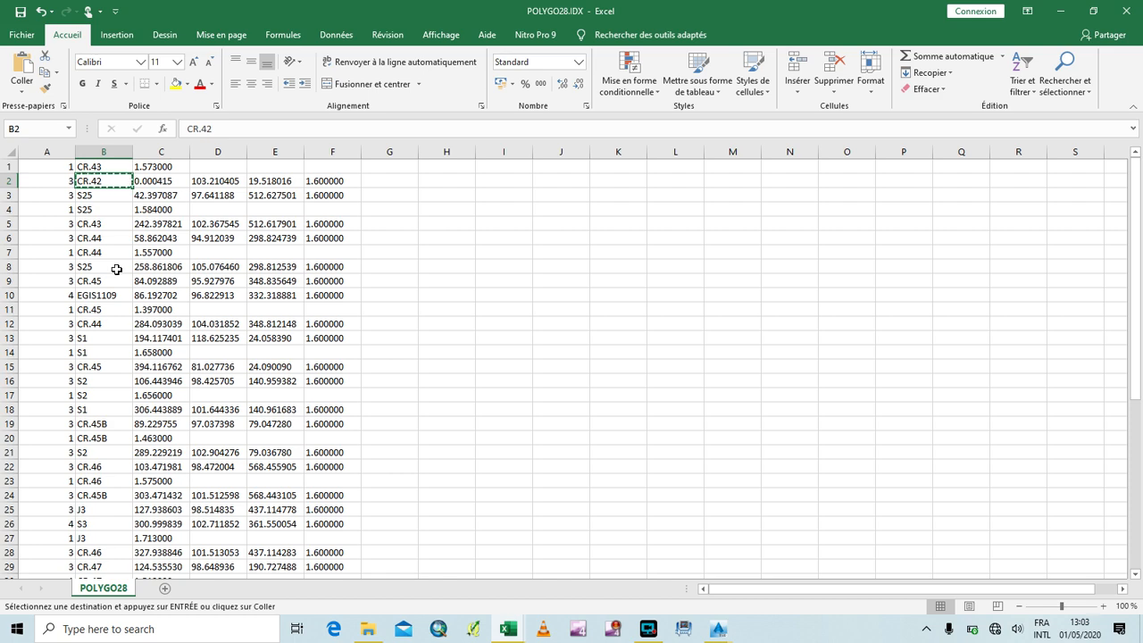
scroll(116, 269, down, 1)
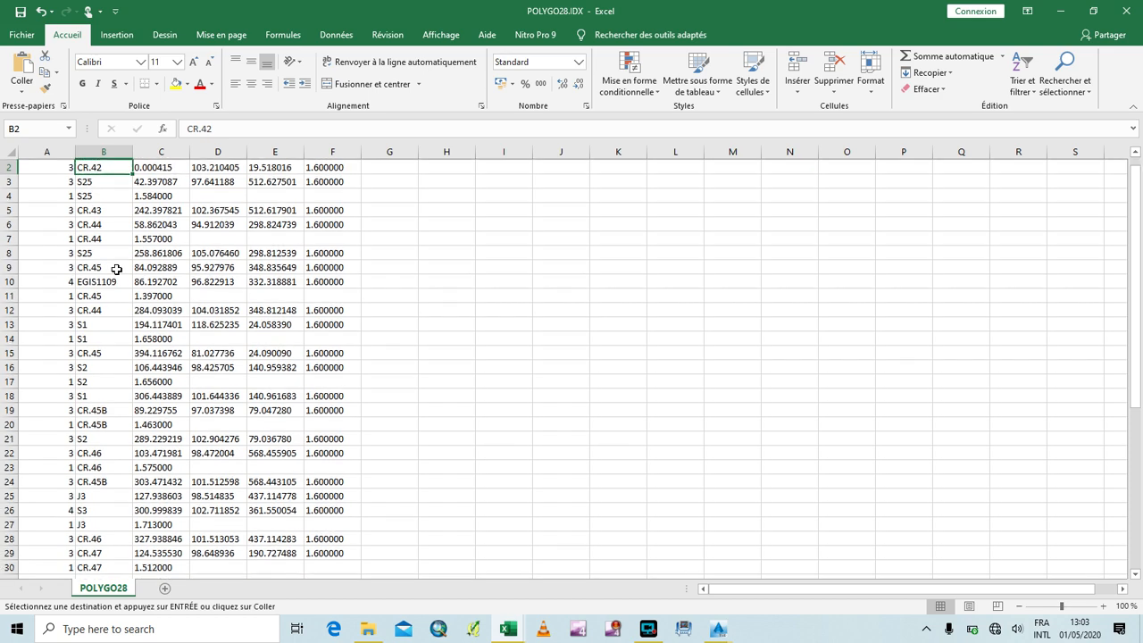
scroll(168, 547, down, 20)
click(167, 549)
scroll(138, 324, up, 7)
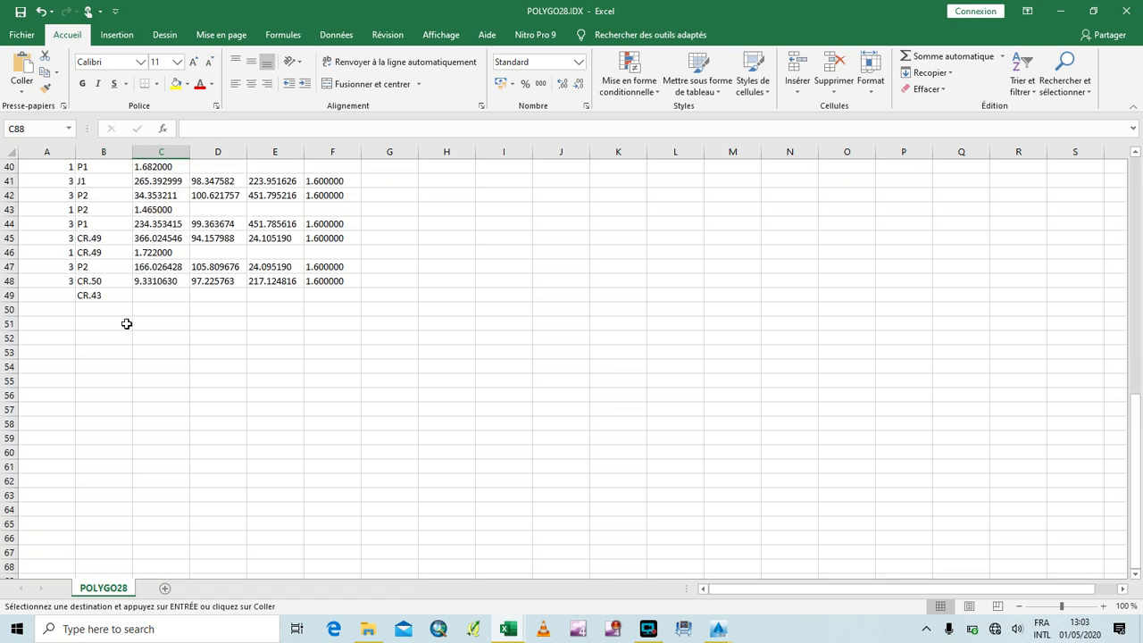
click(96, 311)
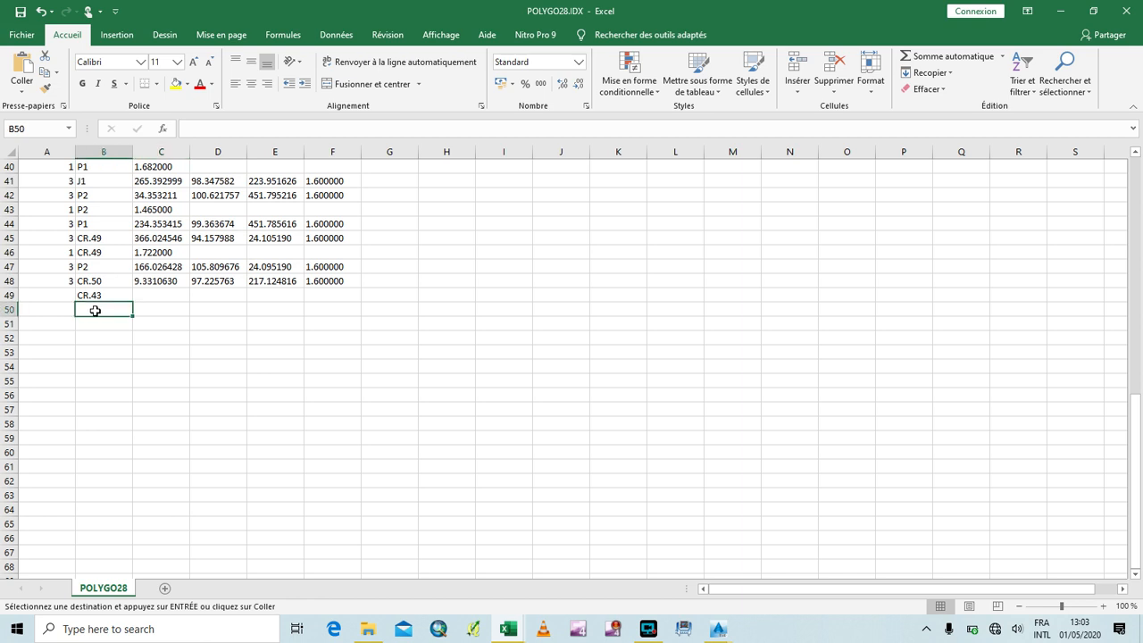
key(ctrl+v)
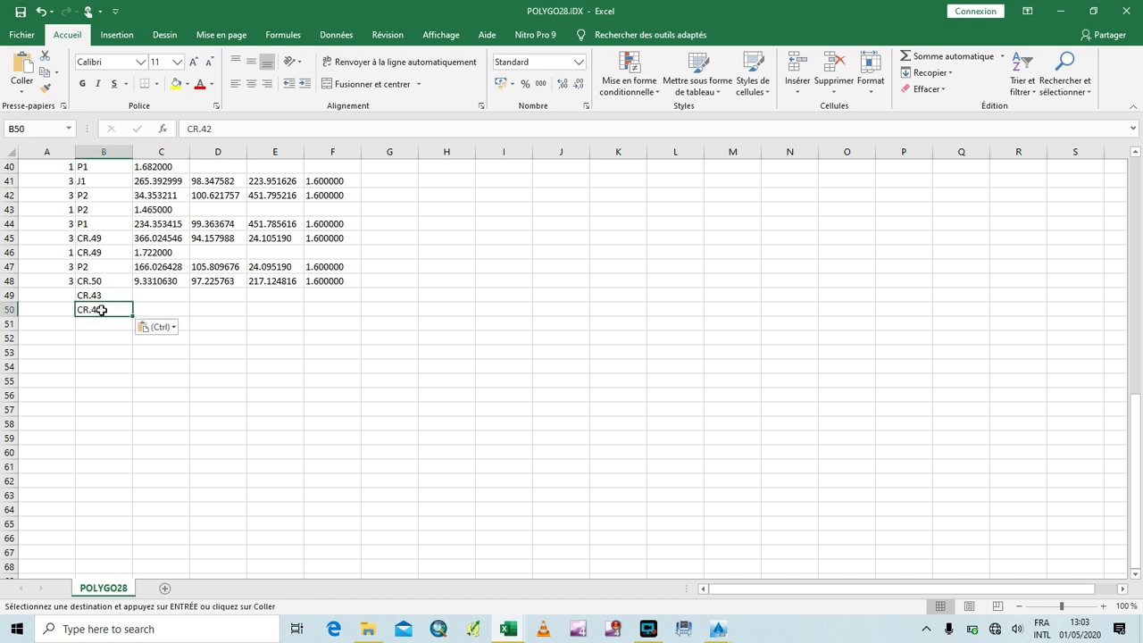
Copy the point names CR.49 from B46 into B51 and CR.50 from B48 into B52.
click(101, 252)
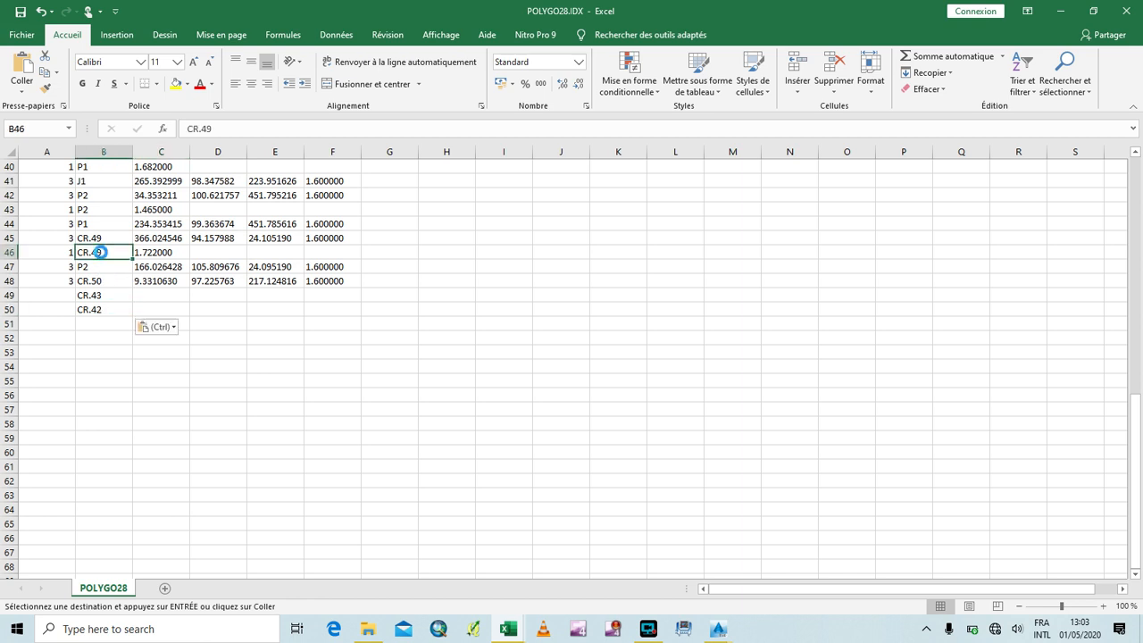
key(ctrl+c)
click(103, 320)
key(ctrl+v)
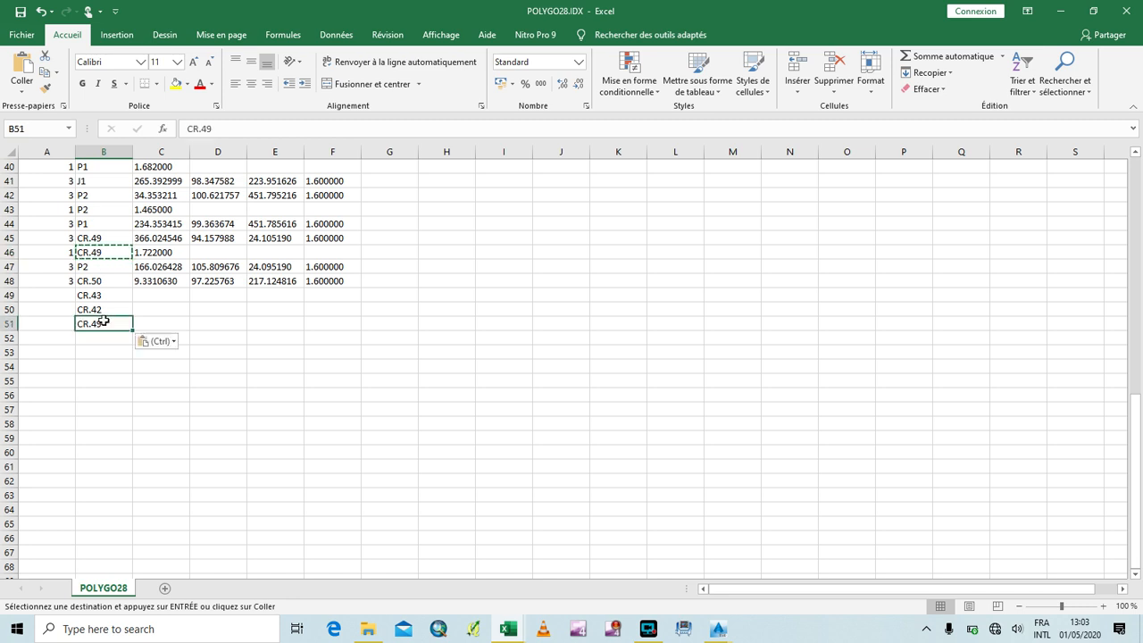
click(104, 282)
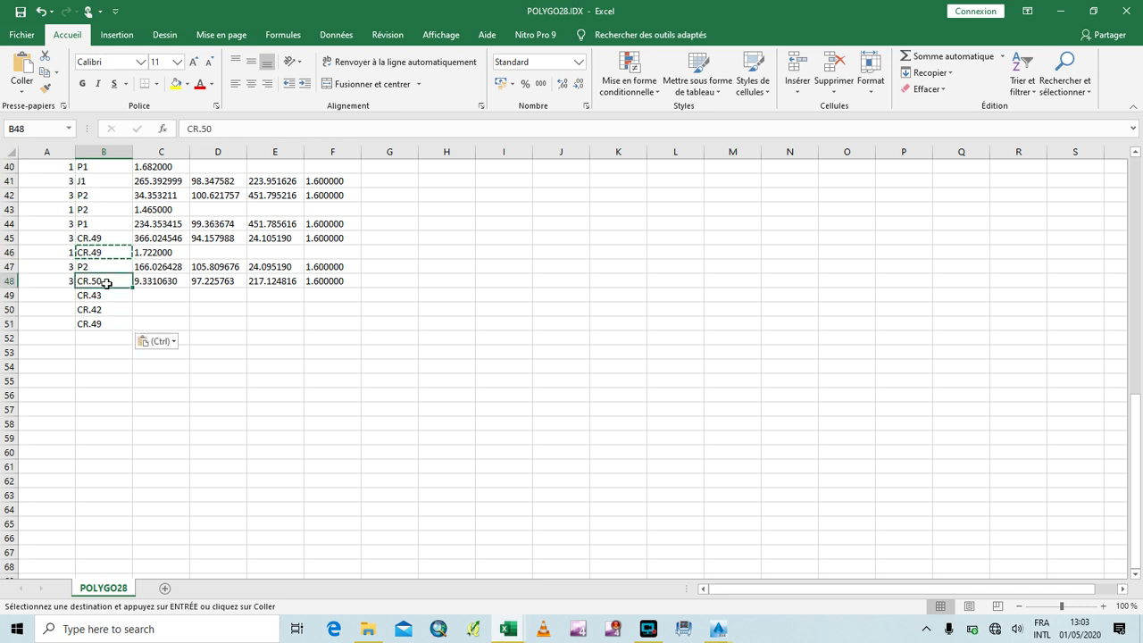
key(ctrl+c)
click(99, 336)
key(ctrl+v)
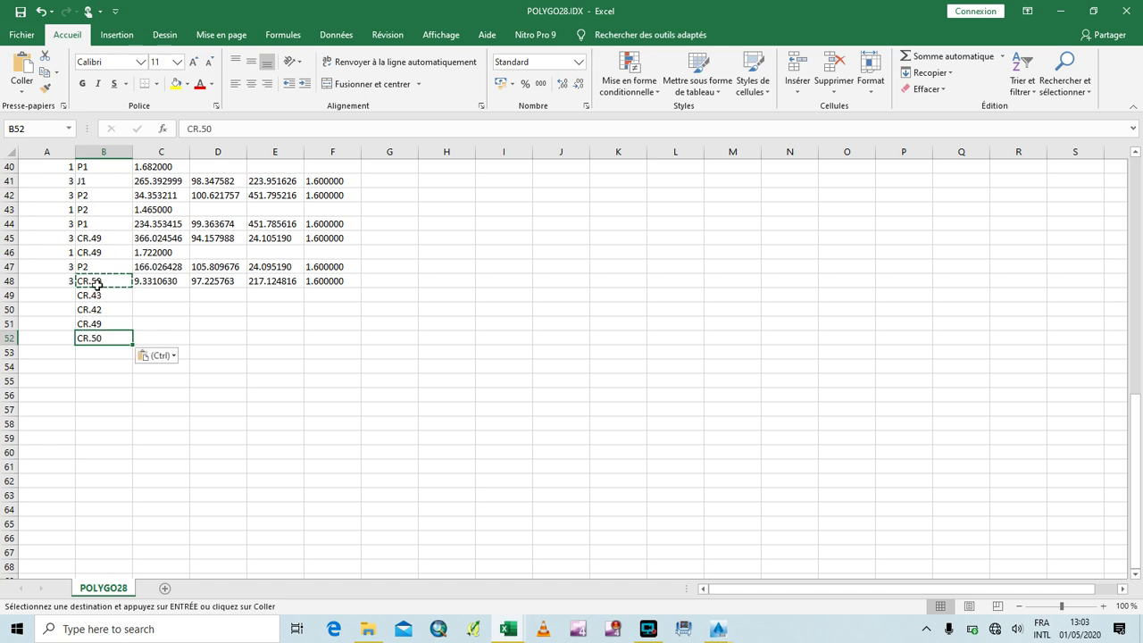
Cancel the pending copy and enter the first coordinate of point CR.43, 620268.3000, in C49.
click(157, 298)
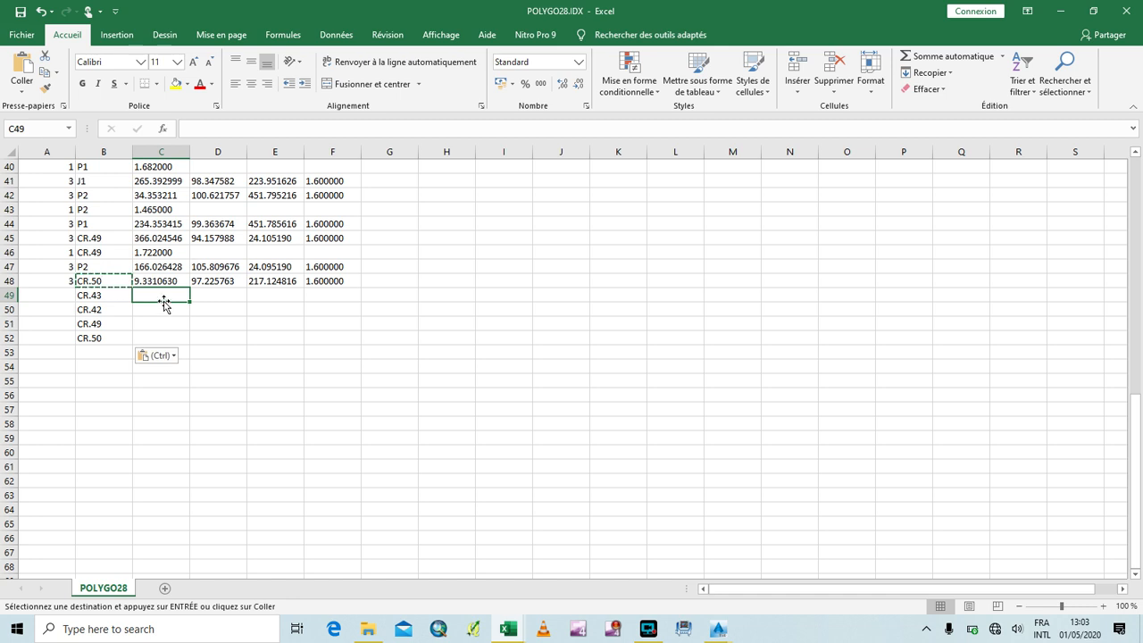
click(63, 294)
key(Escape)
key(Escape)
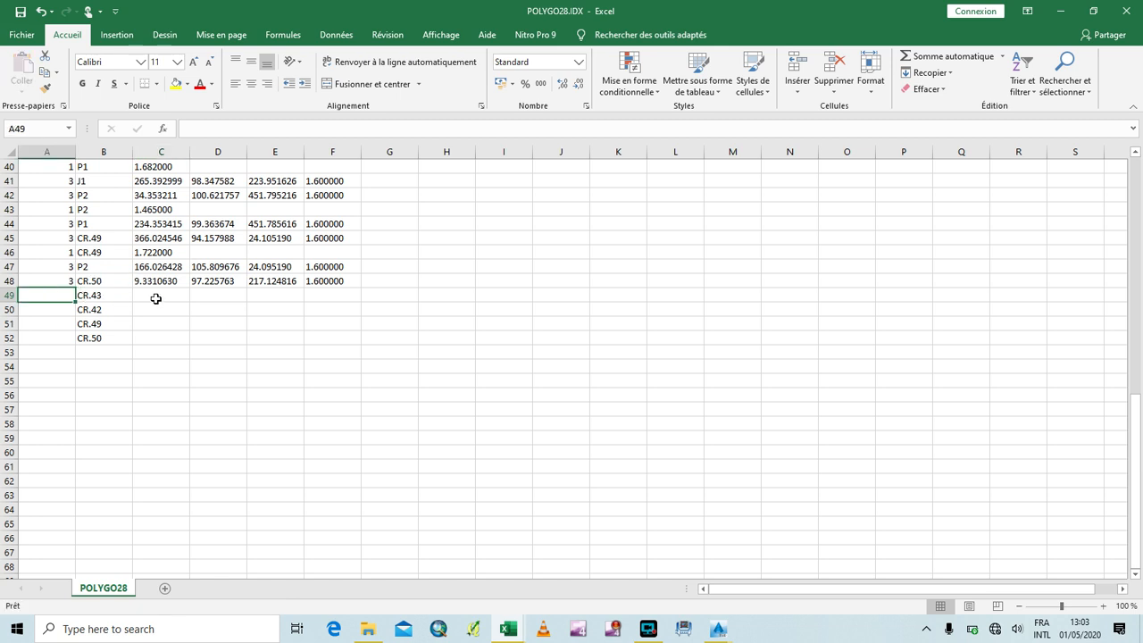
click(156, 296)
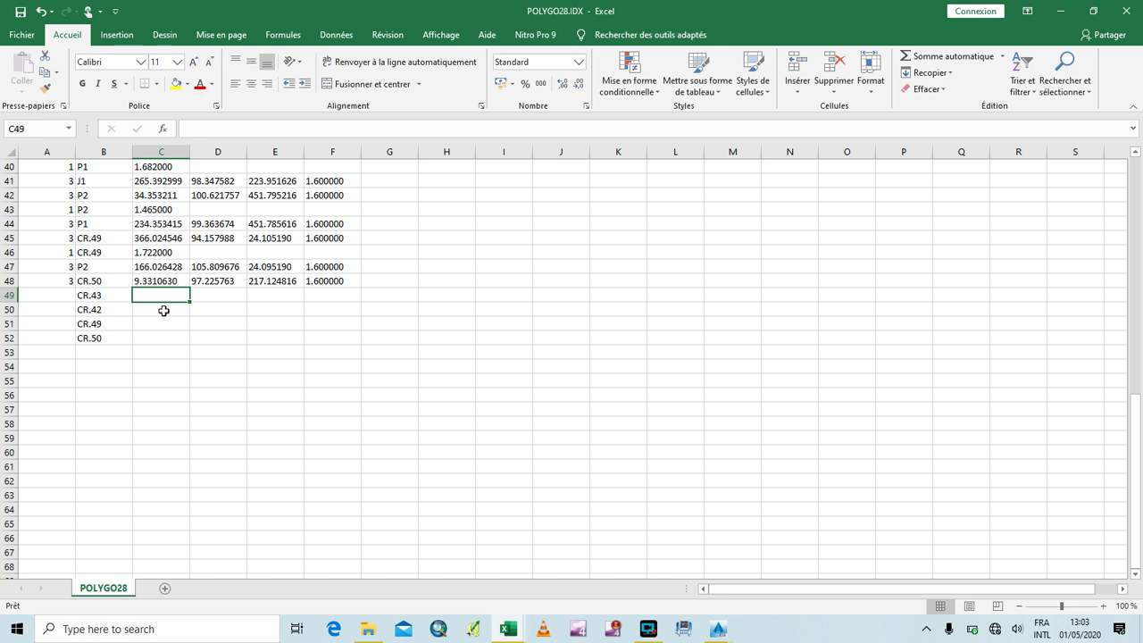
text(620268.3000)
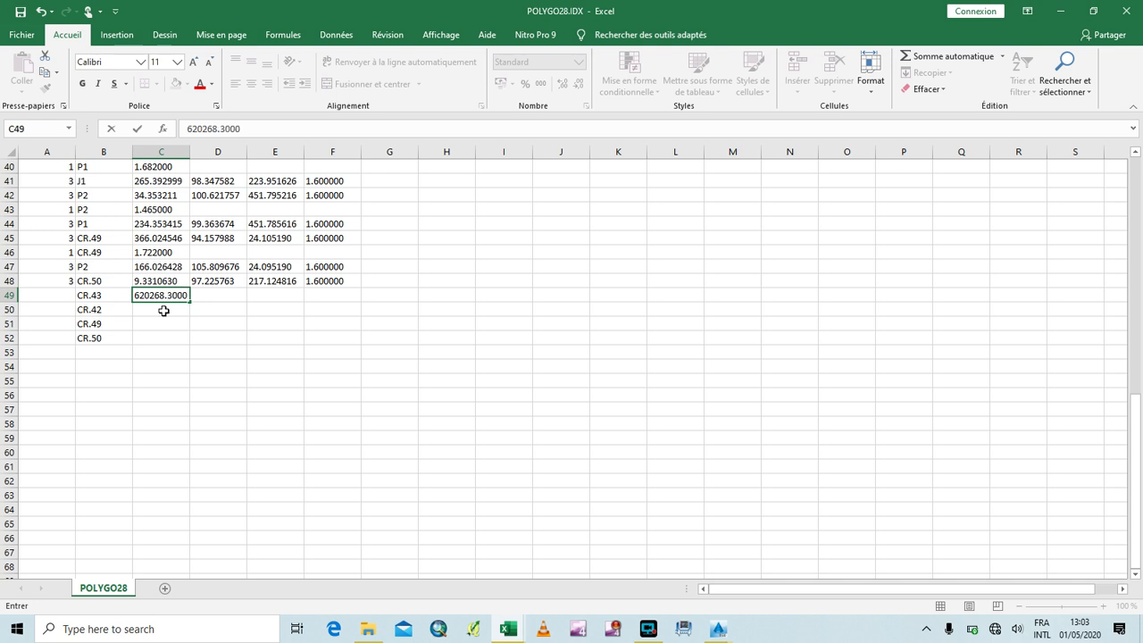
key(Tab)
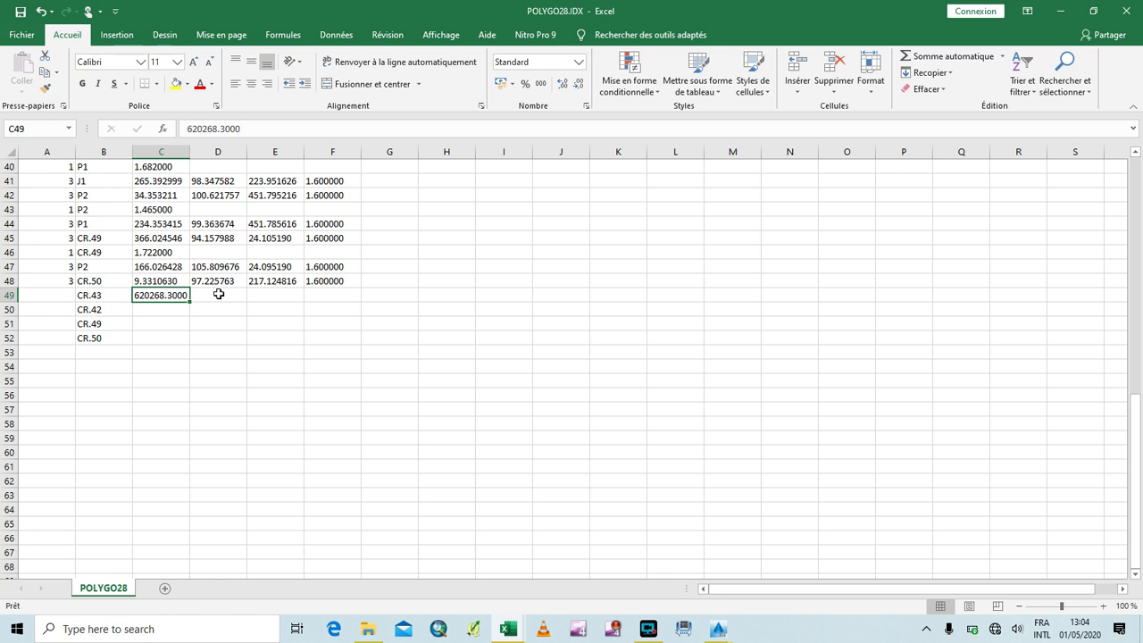
Enter the second coordinate 716020.7700 in D49 and the elevation 1090.000 in E49 for point CR.43.
click(215, 298)
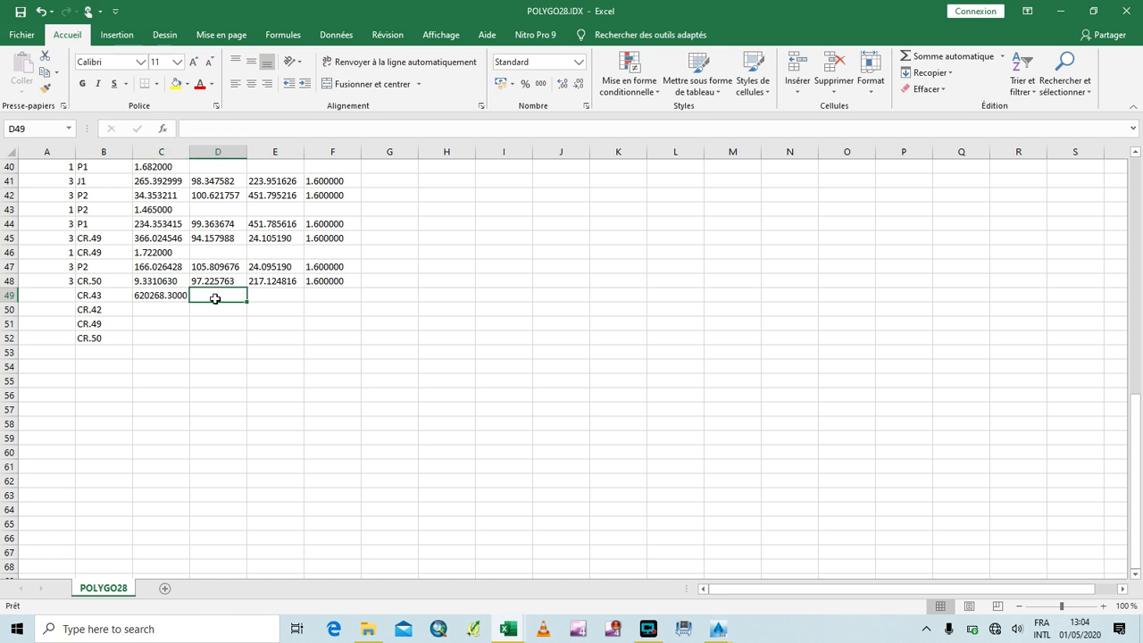
text(716020.)
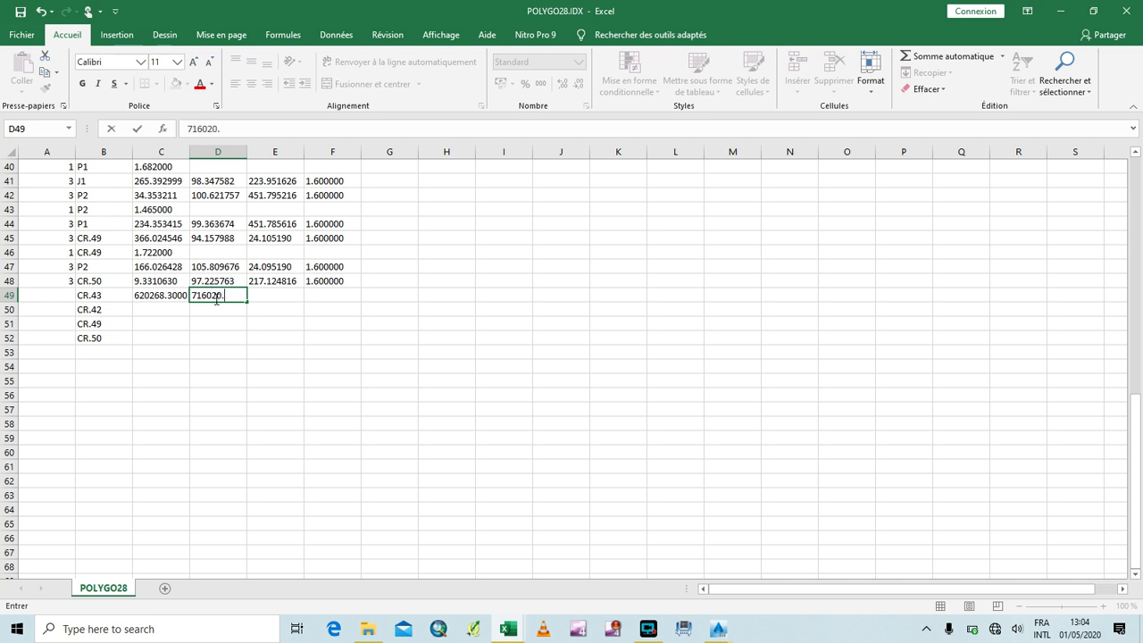
text(7700)
click(260, 294)
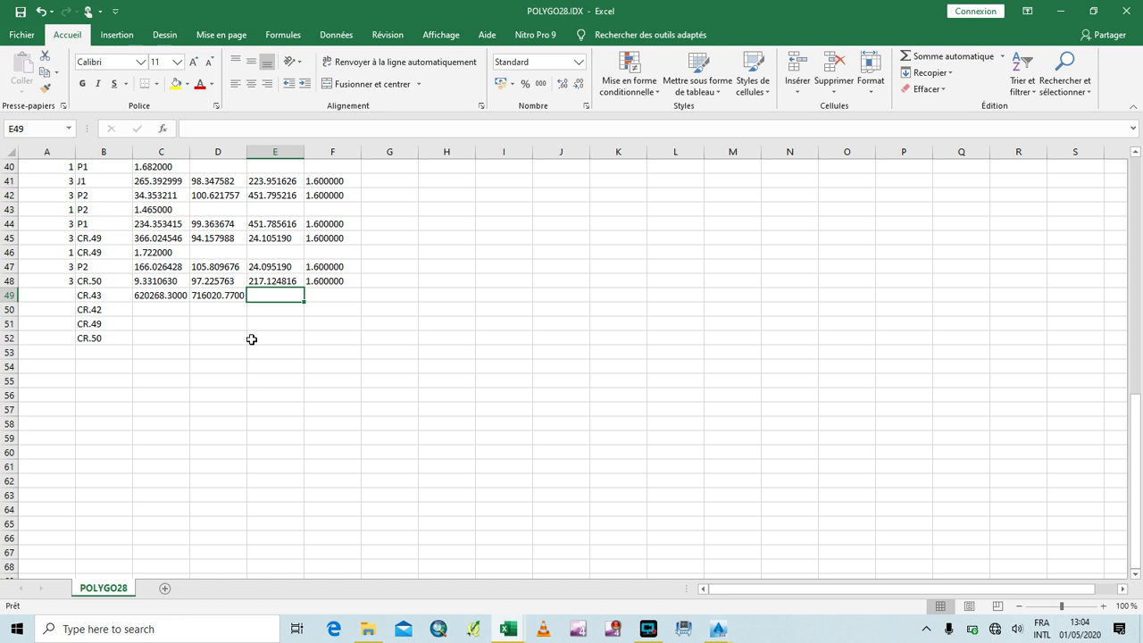
text(1090)
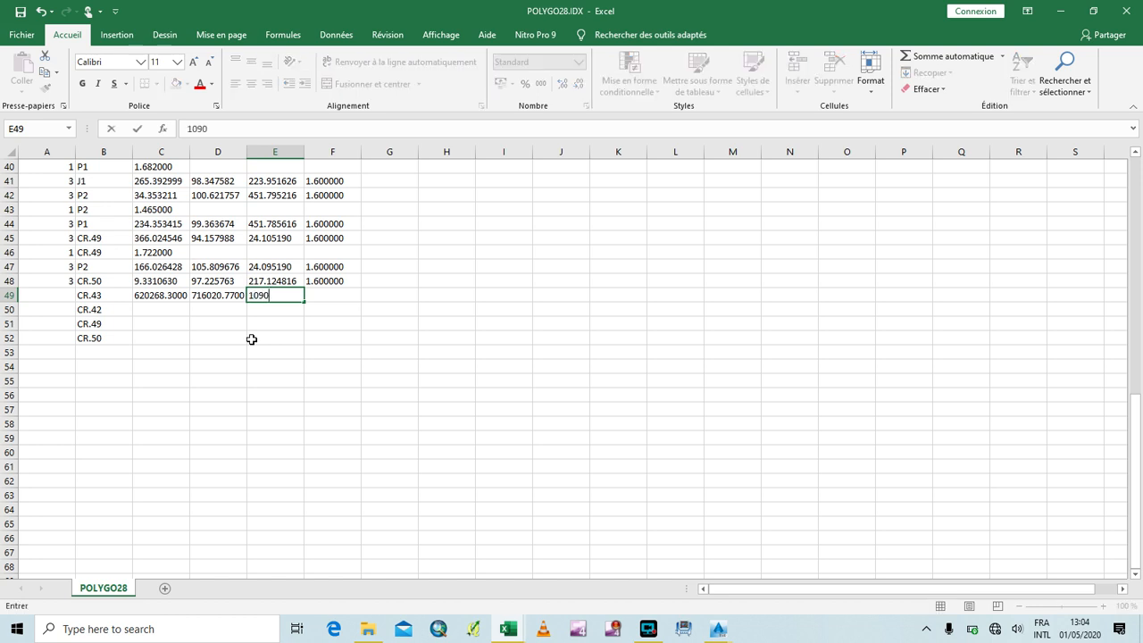
text(.000)
Enter the first coordinate of point CR.42, 620255.5785, in C50.
click(156, 308)
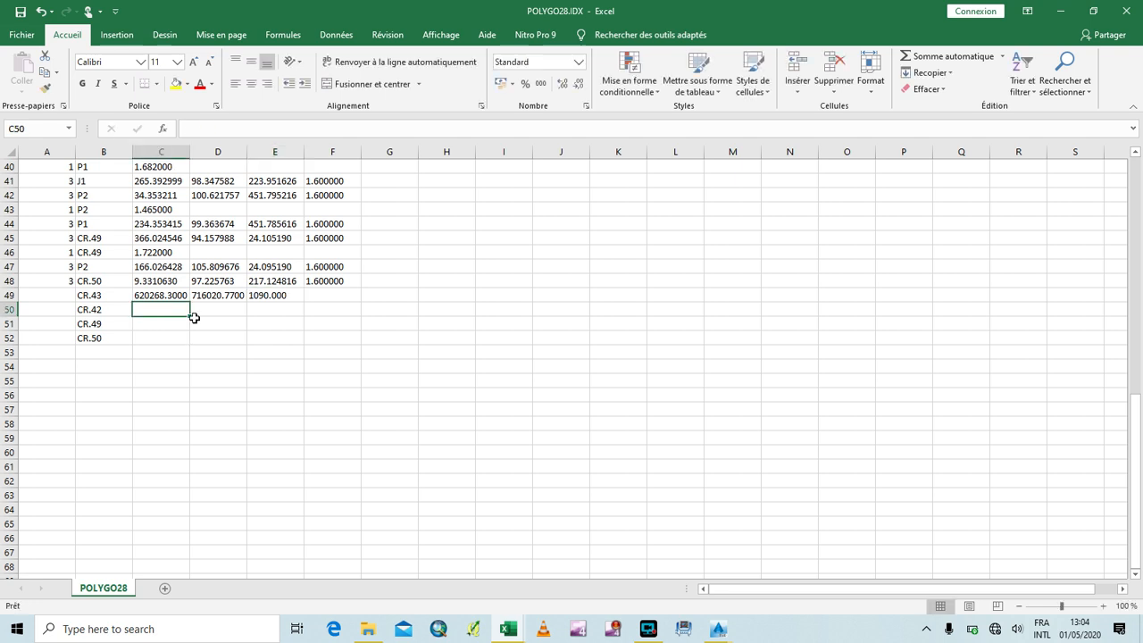
text(71)
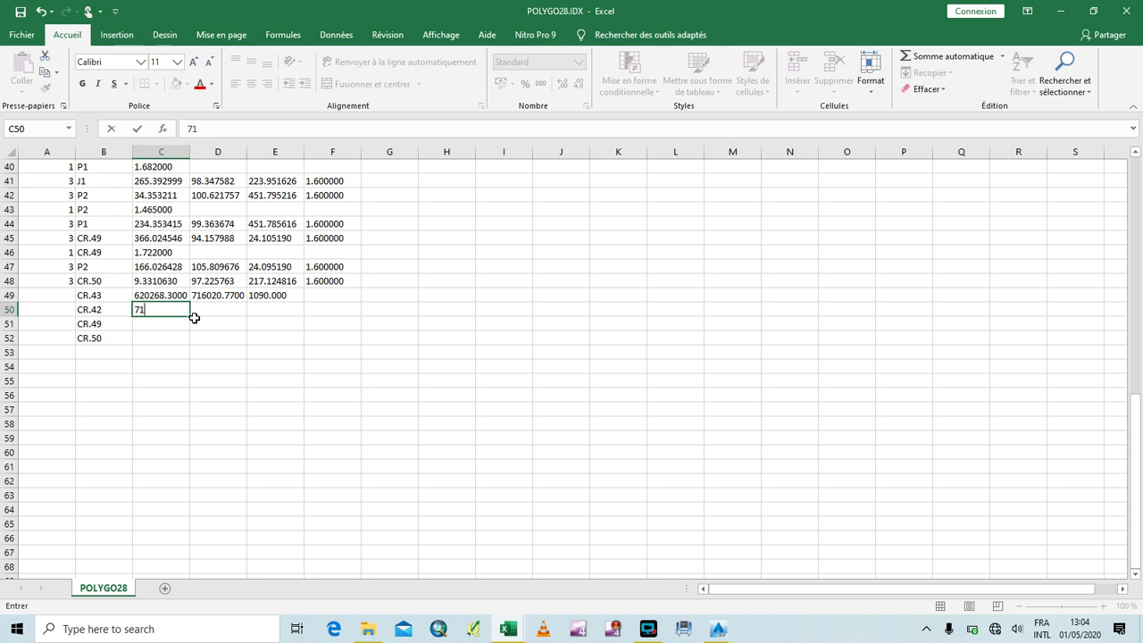
key(BackSpace)
key(BackSpace)
text(620255.5785)
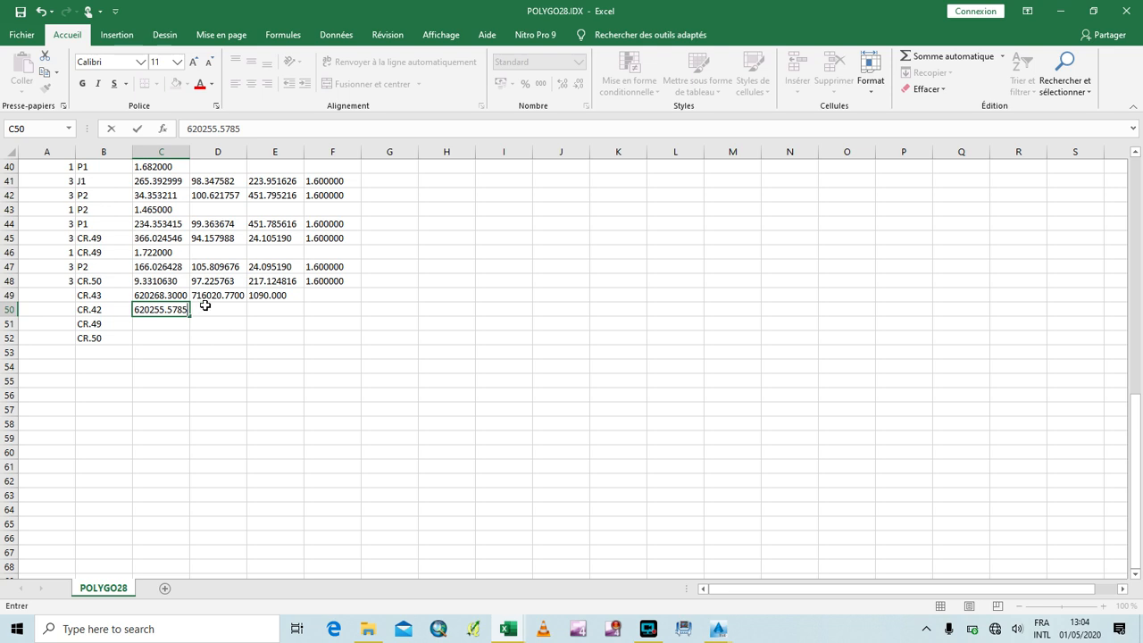
Enter the second coordinate 716006.0002 in D50 and the elevation 1088.989 in E50 for point CR.42.
click(204, 306)
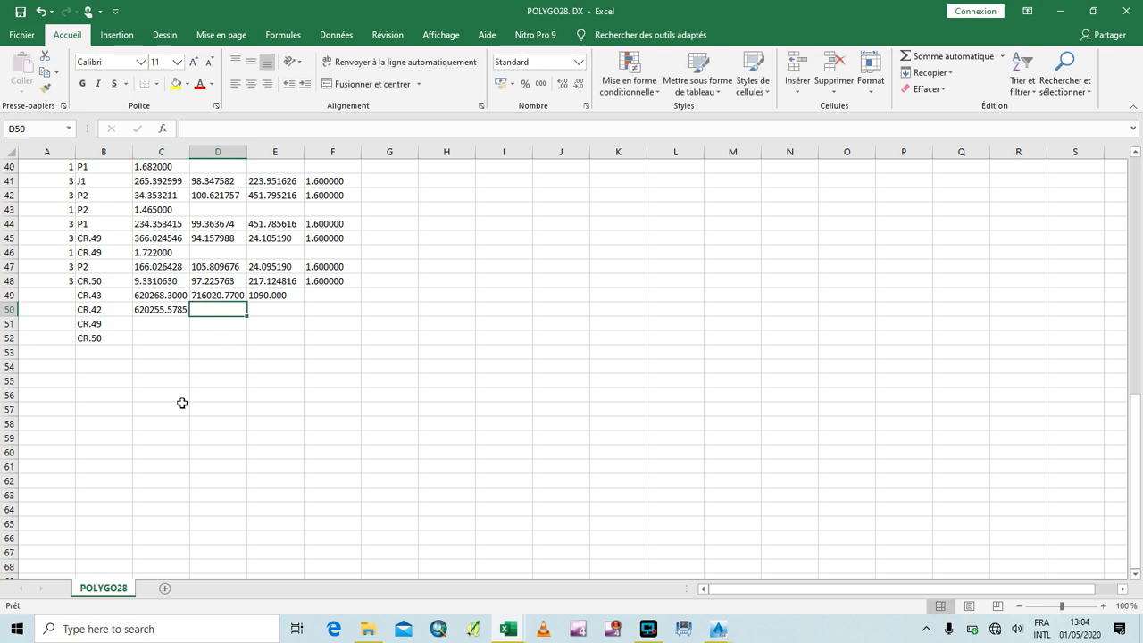
text(71)
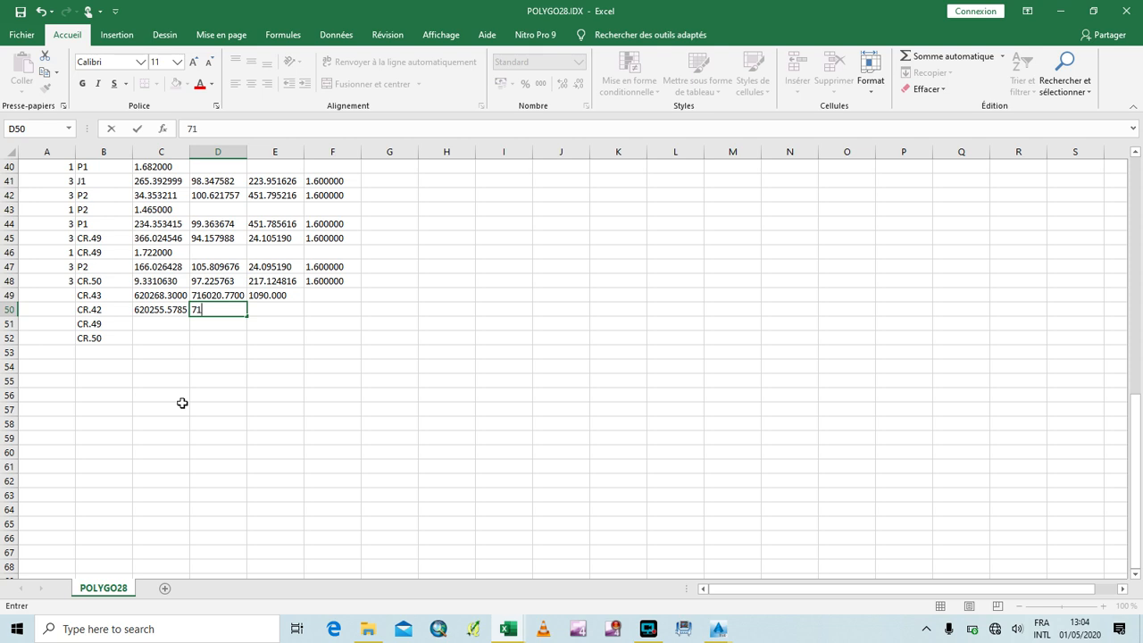
text(6006.0002)
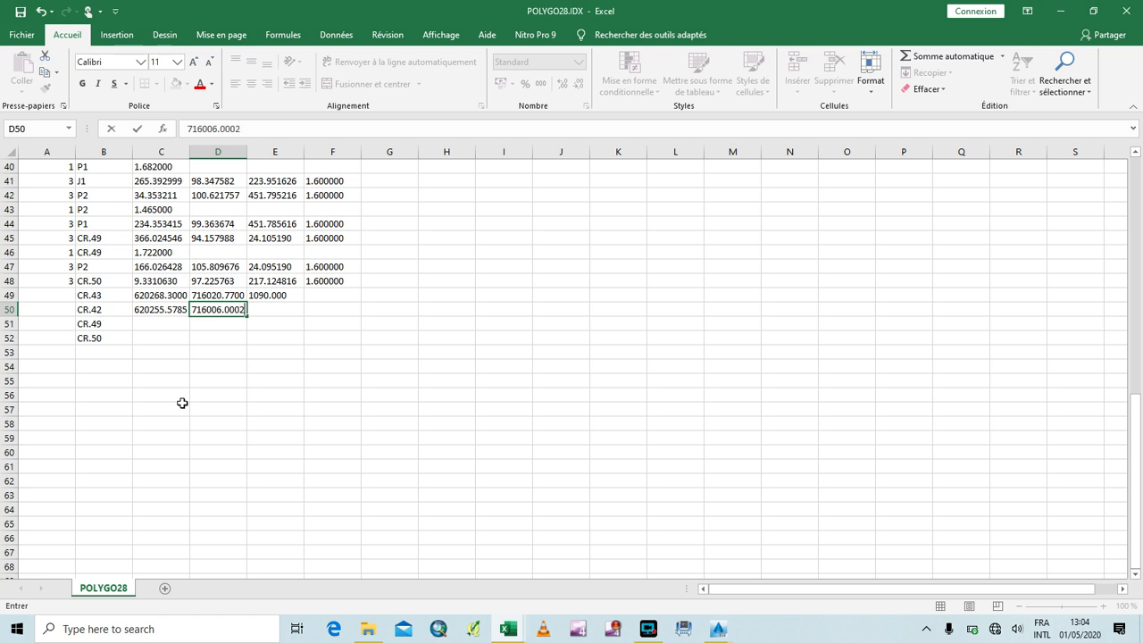
key(Tab)
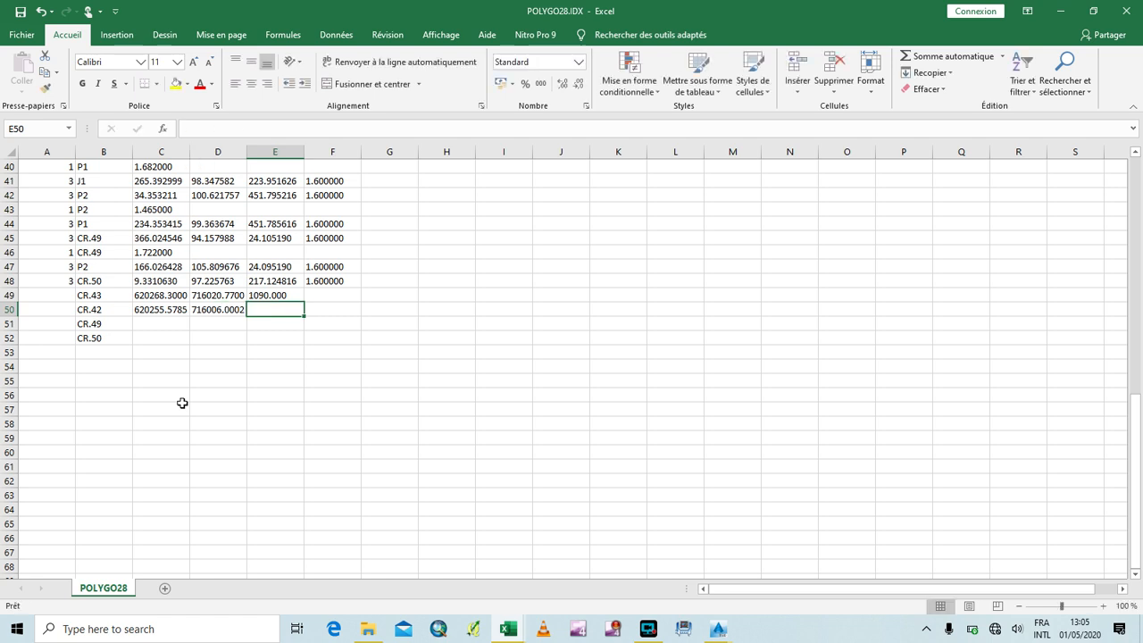
text(1088)
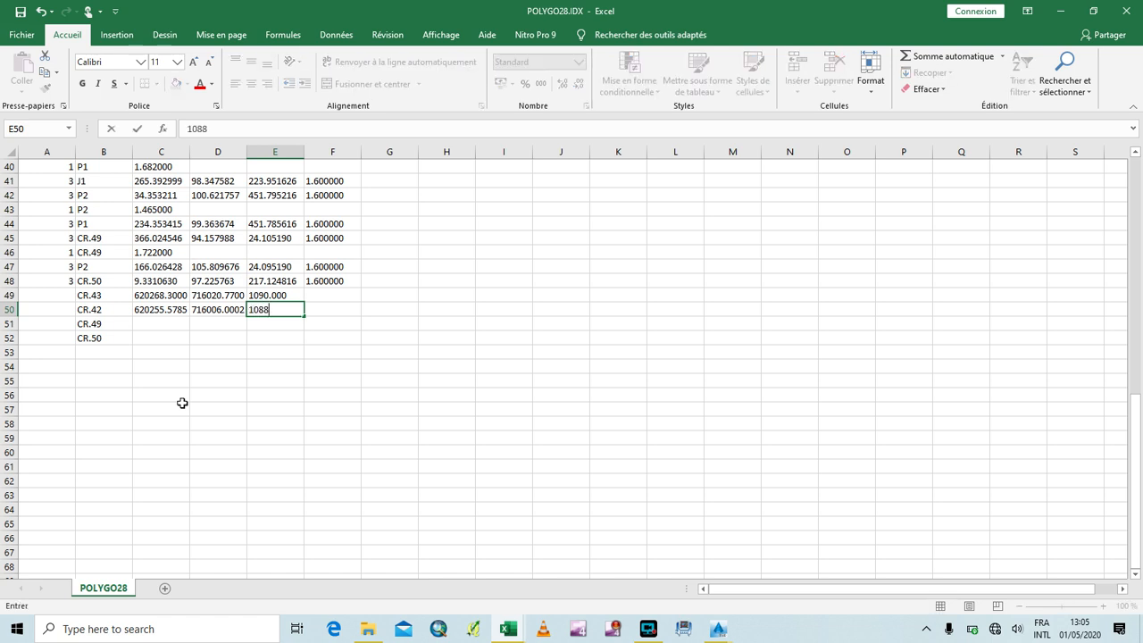
text(.989)
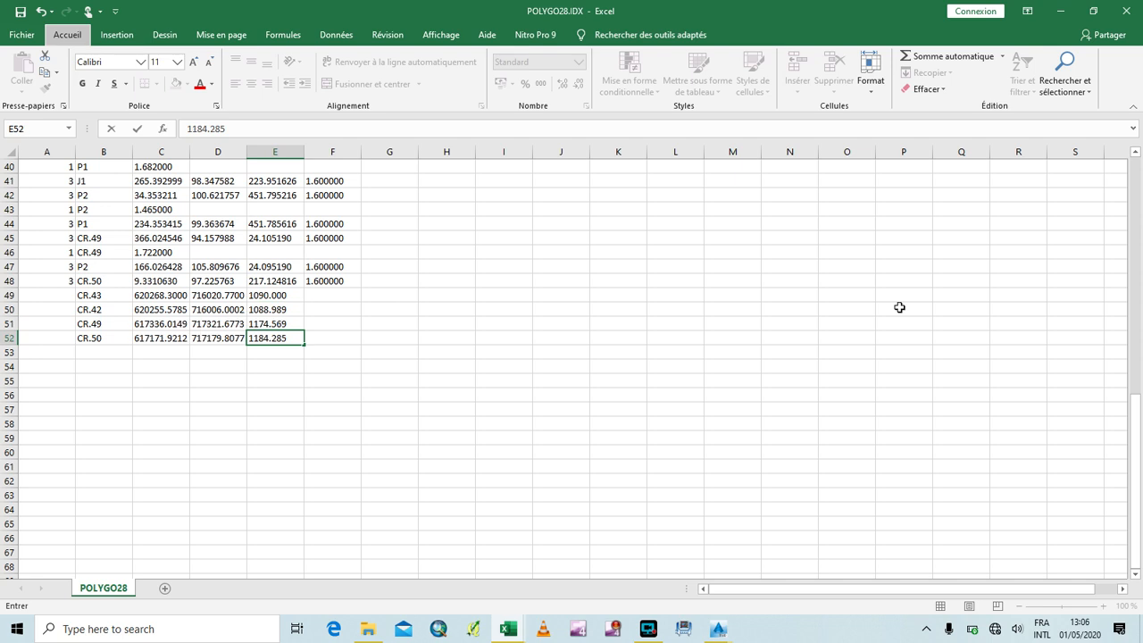
Enter the code A in column A for the control point rows 49 to 52, filling it down from A50.
key(alt)
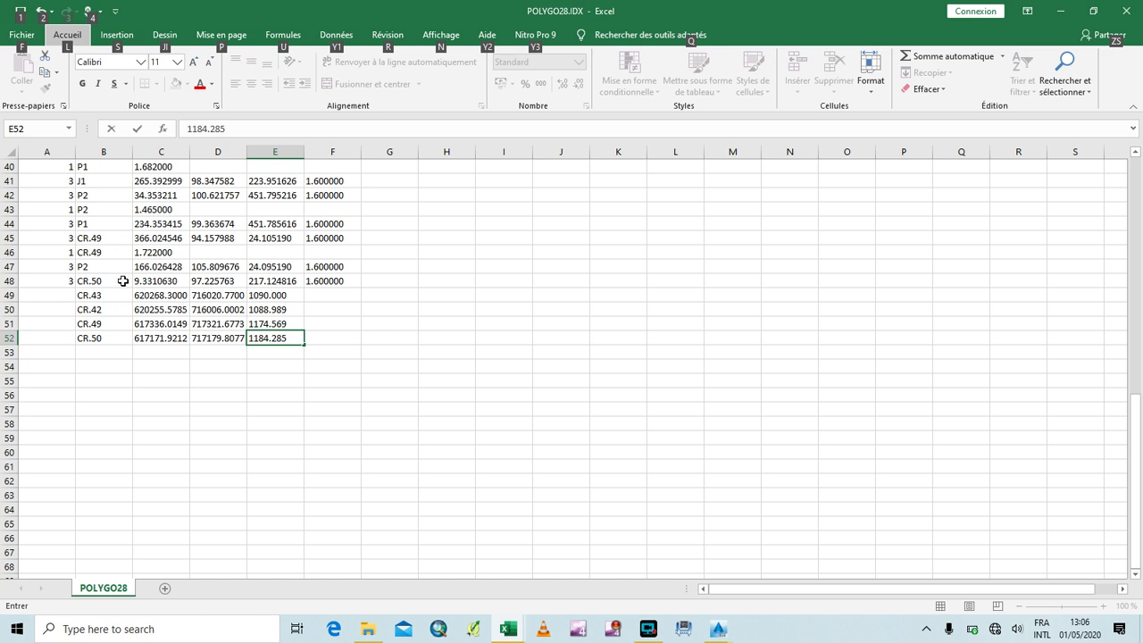
click(54, 295)
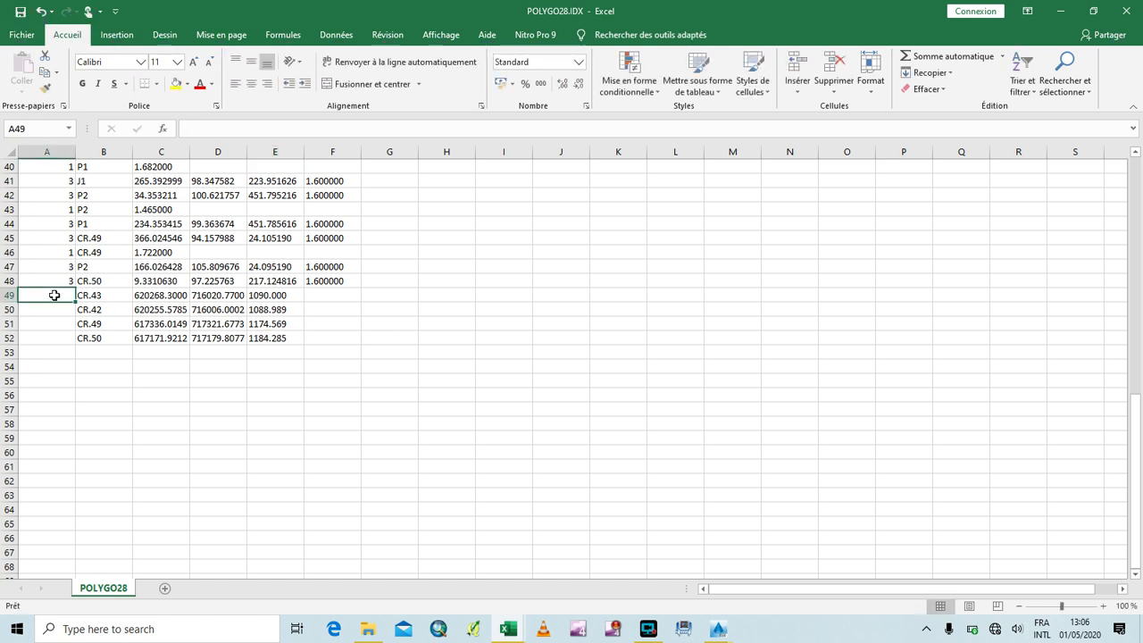
text(A)
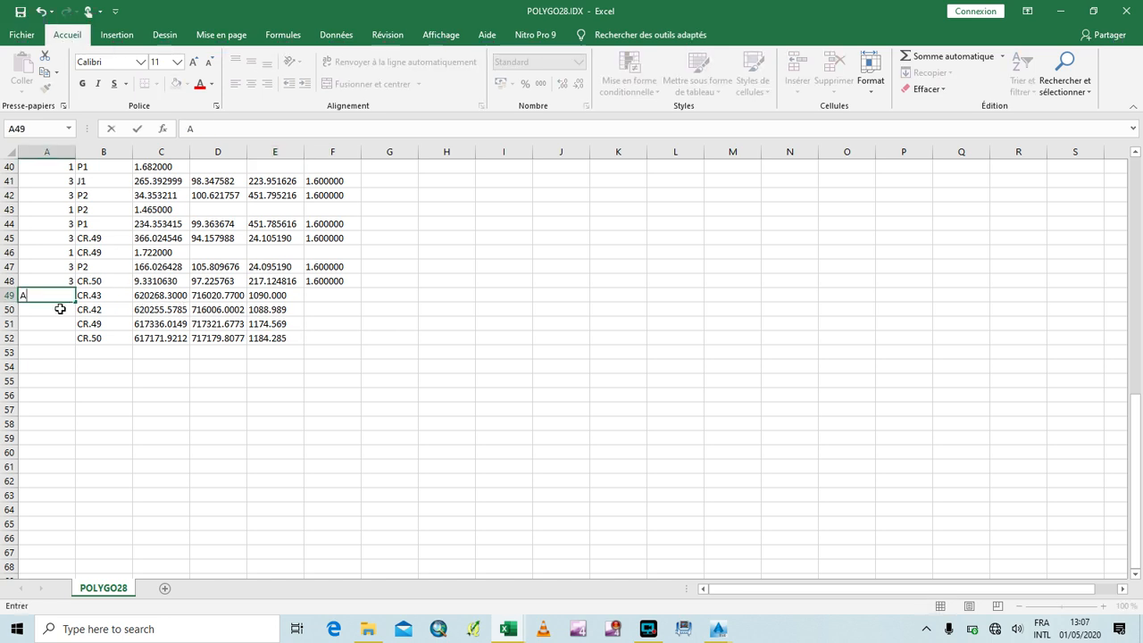
click(57, 309)
text(A)
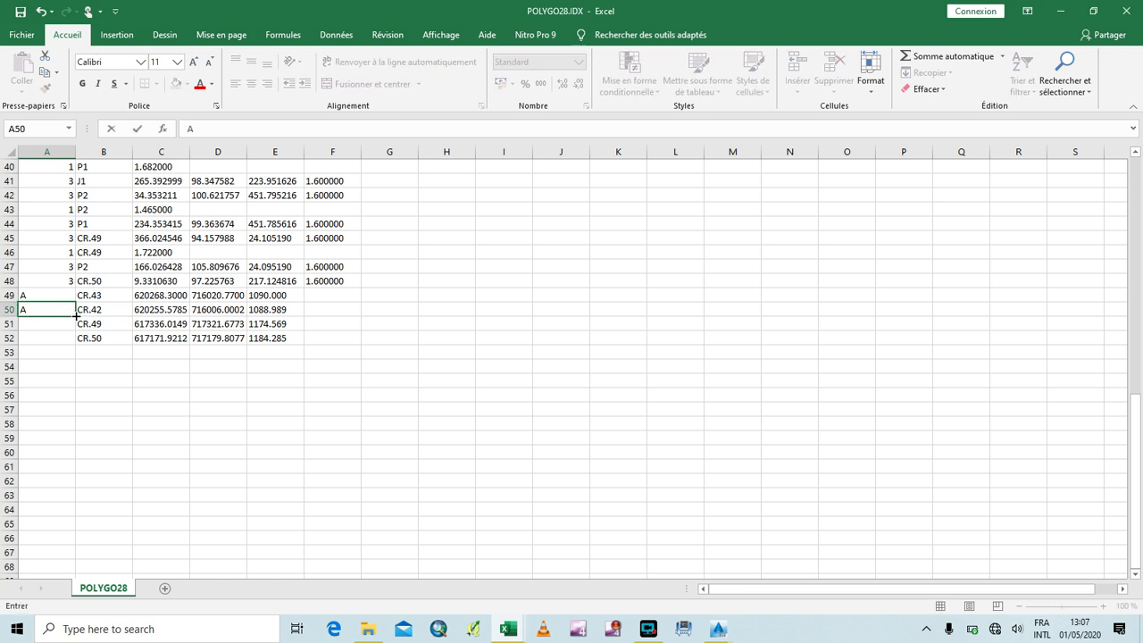
drag(77, 314, 78, 344)
click(202, 308)
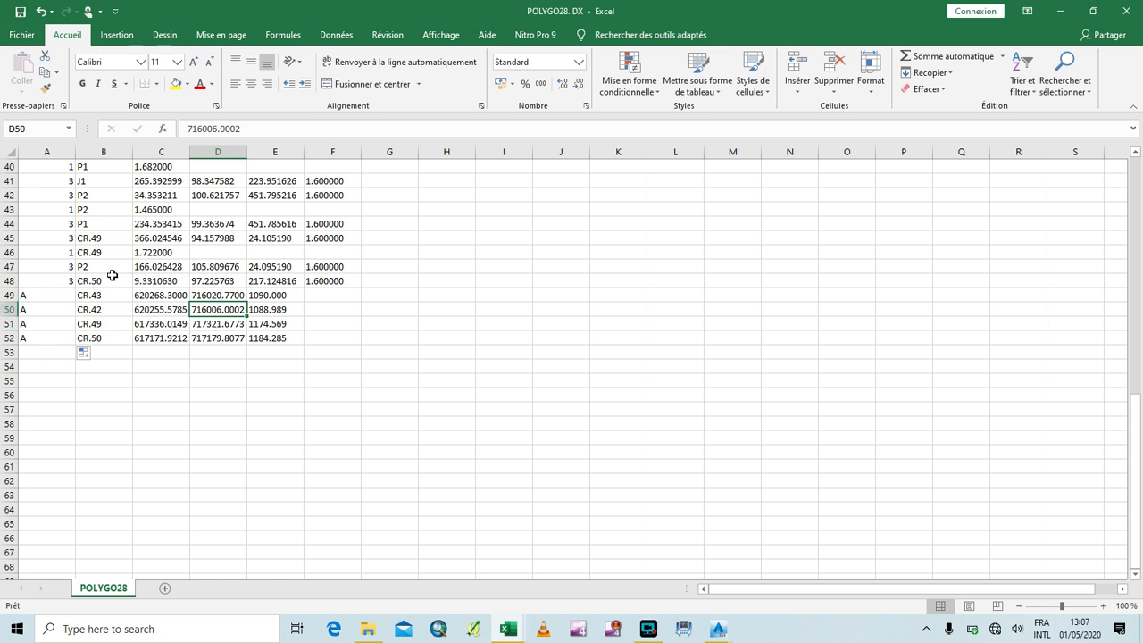
click(243, 318)
scroll(223, 321, up, 3)
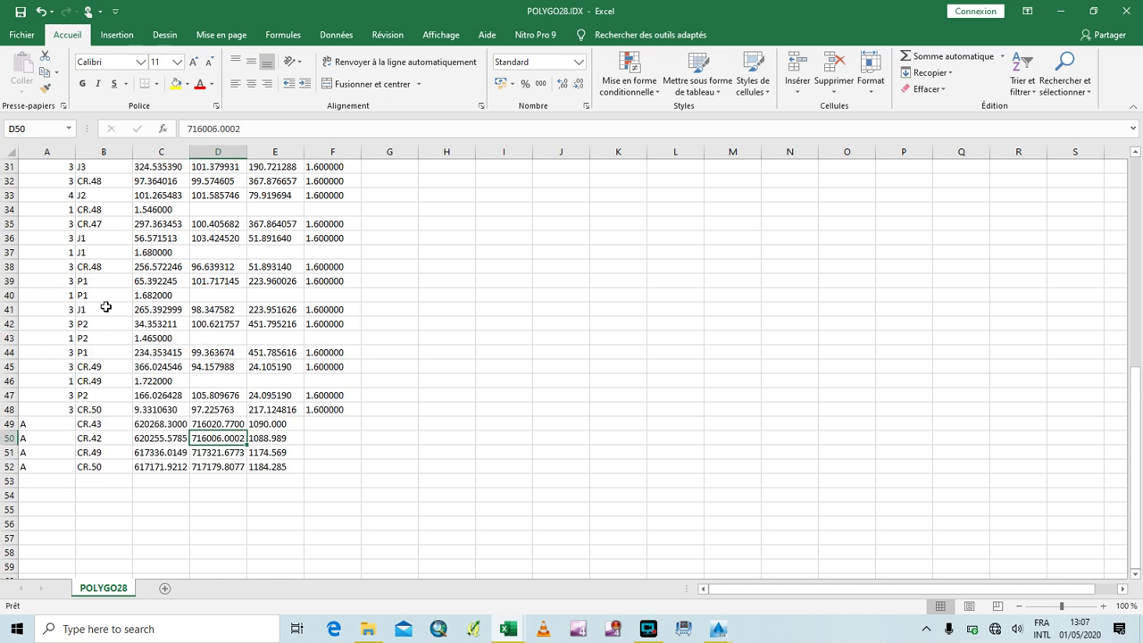
scroll(210, 303, up, 4)
click(183, 311)
scroll(165, 294, up, 6)
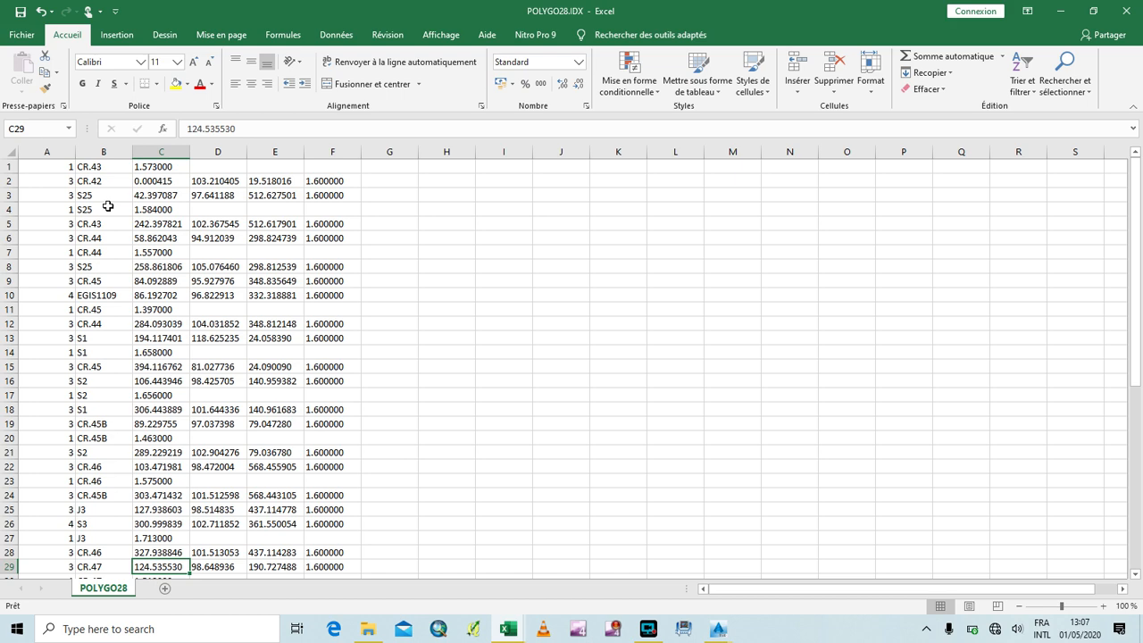
Start saving a copy of the file in the Lever folder as tab-delimited text (*.txt).
click(29, 38)
click(76, 227)
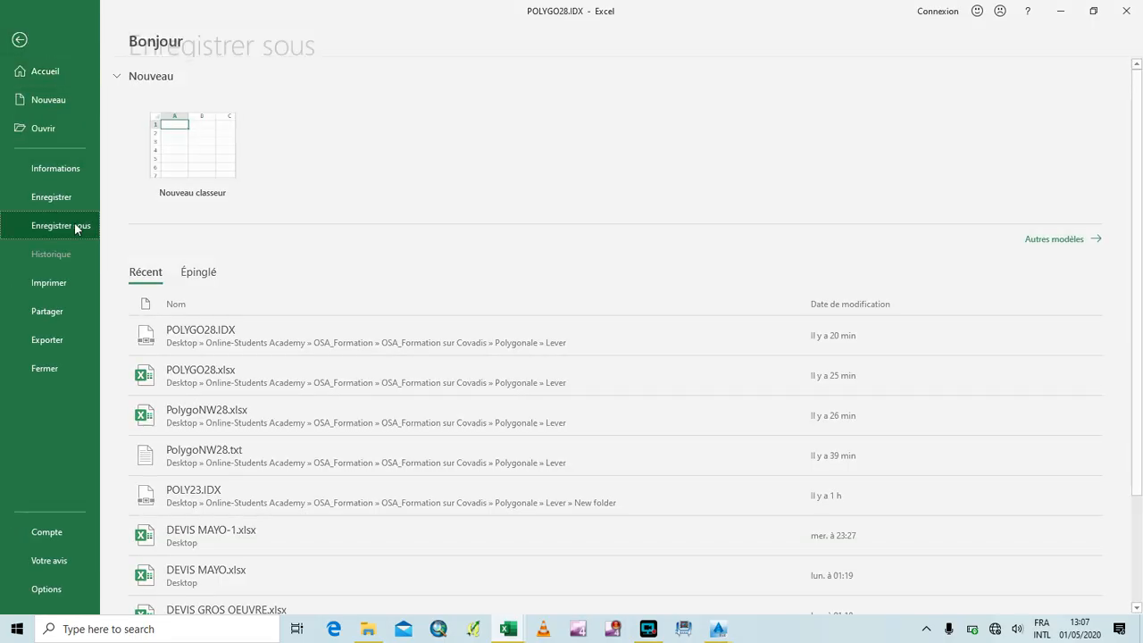
click(225, 249)
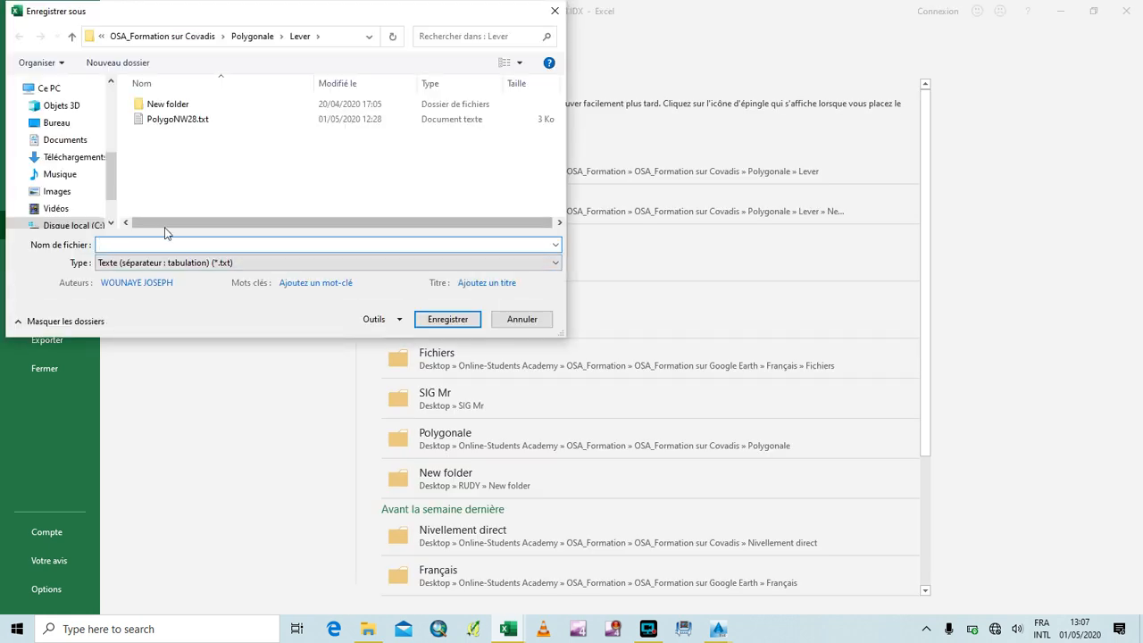
click(268, 264)
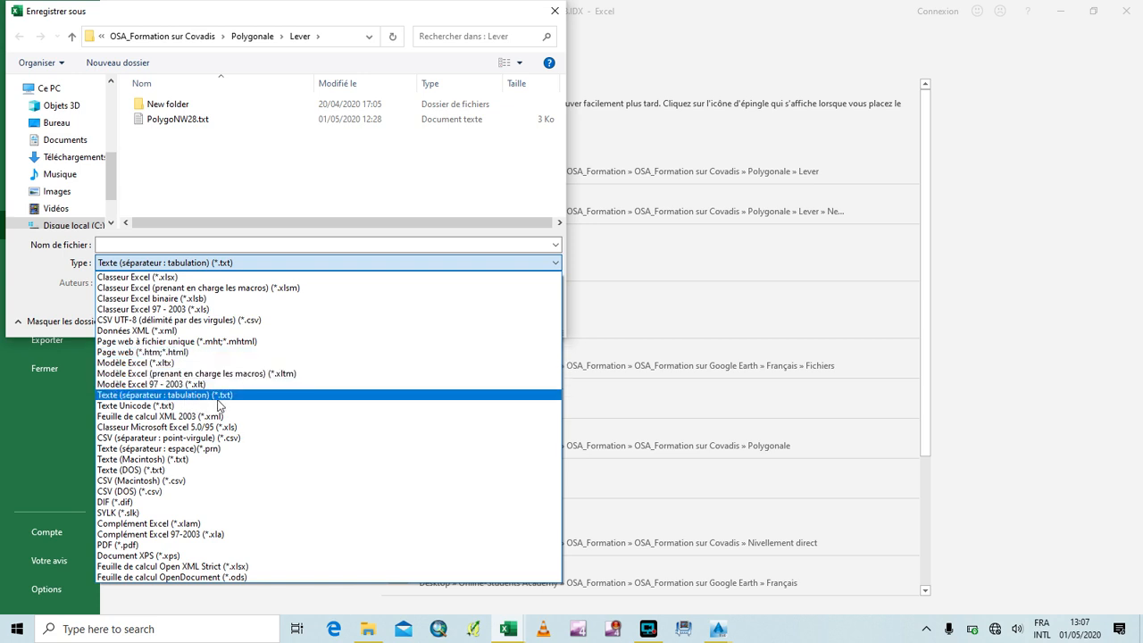
click(191, 395)
Name the text copy POLY28NW and save it.
click(170, 244)
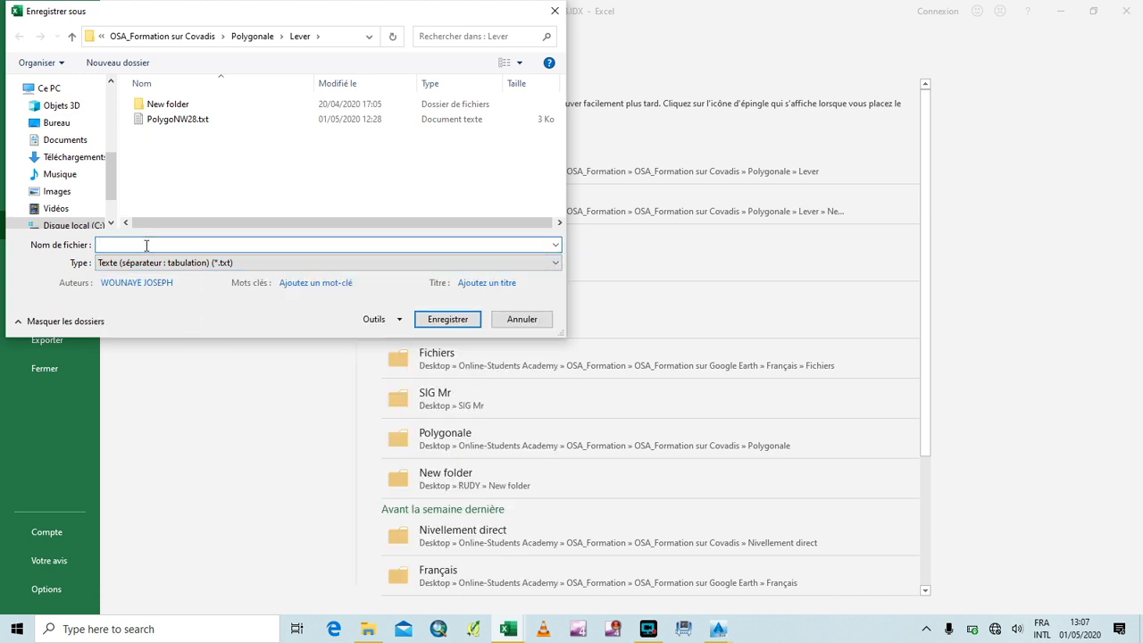
text(pO)
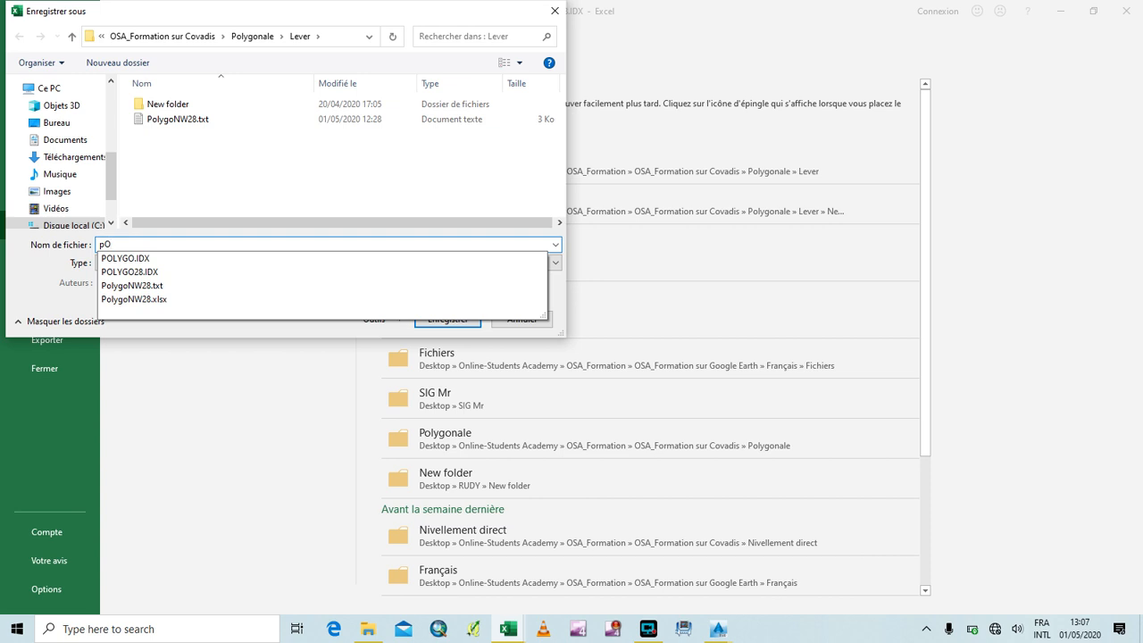
key(BackSpace)
key(BackSpace)
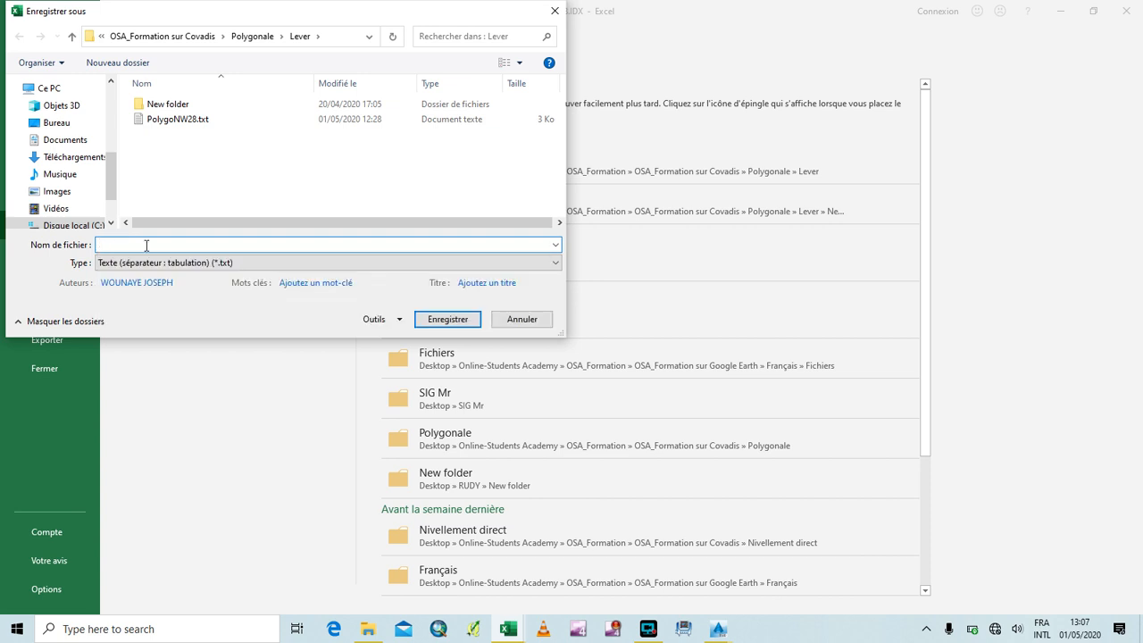
text(POL)
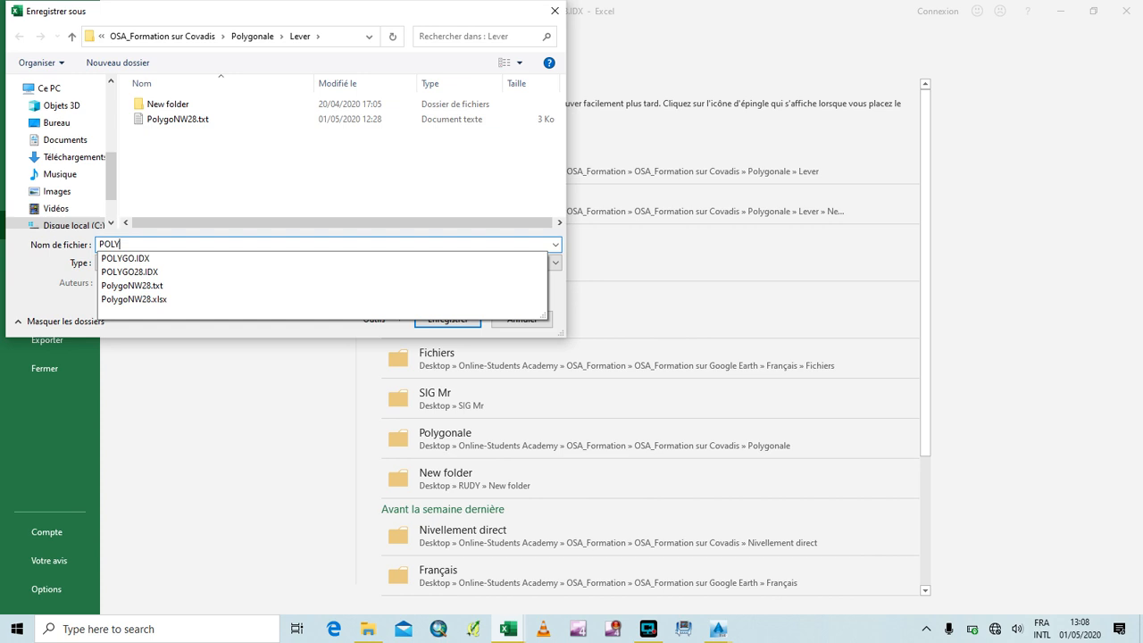
text(Y28)
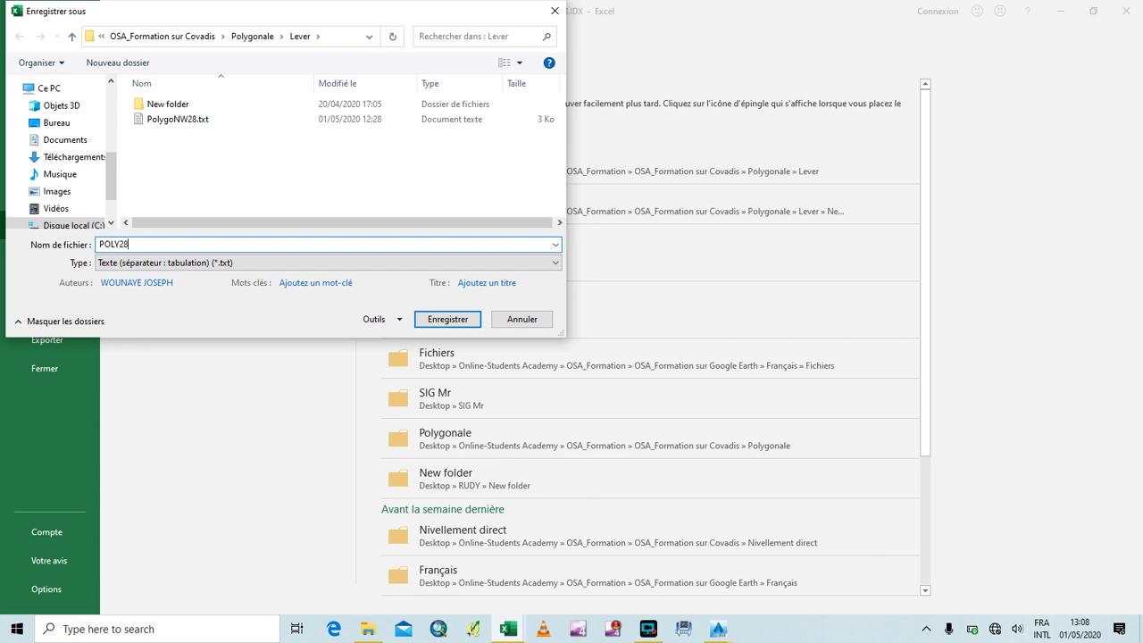
text(NW)
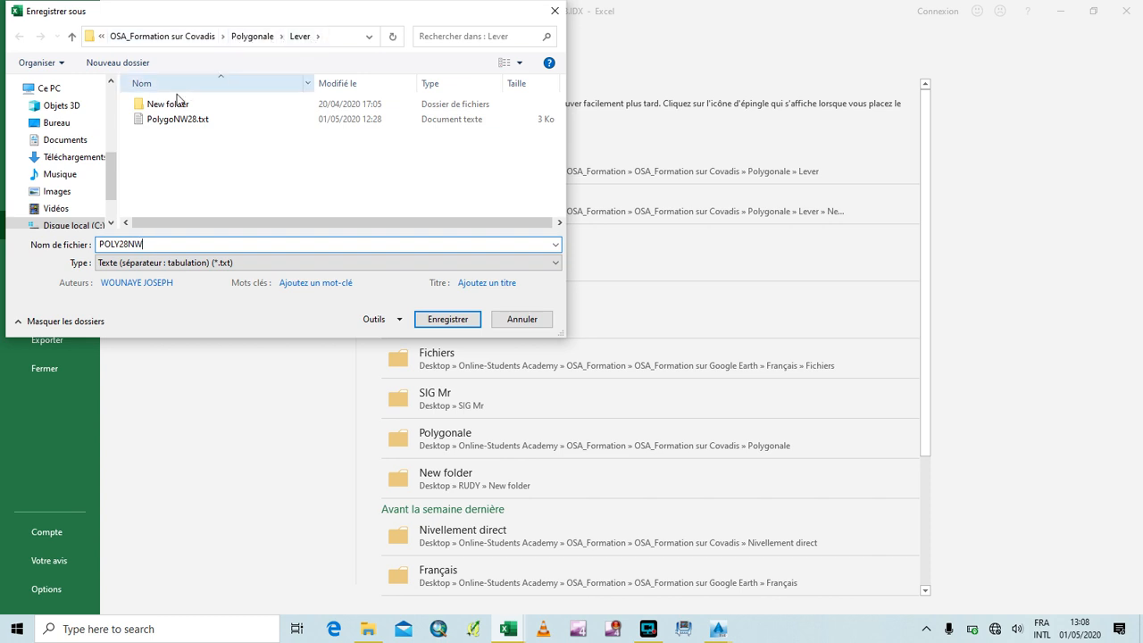
click(447, 320)
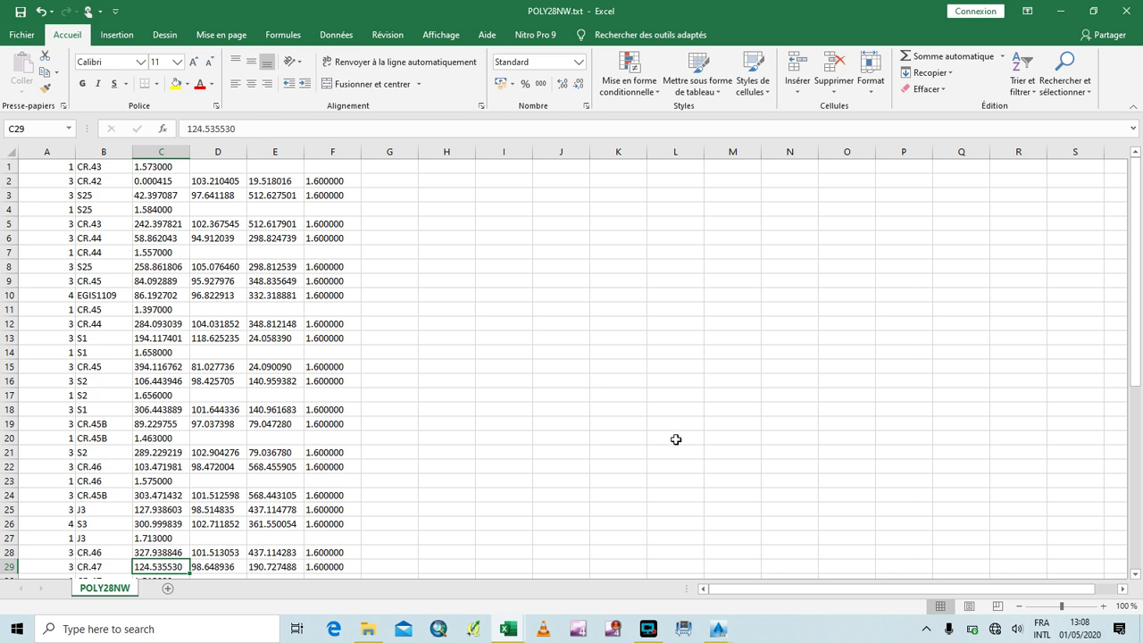
Switch to Covadis, open the GéoBase editor and create a new empty GeoBase.
mouse_move(720, 630)
click(804, 591)
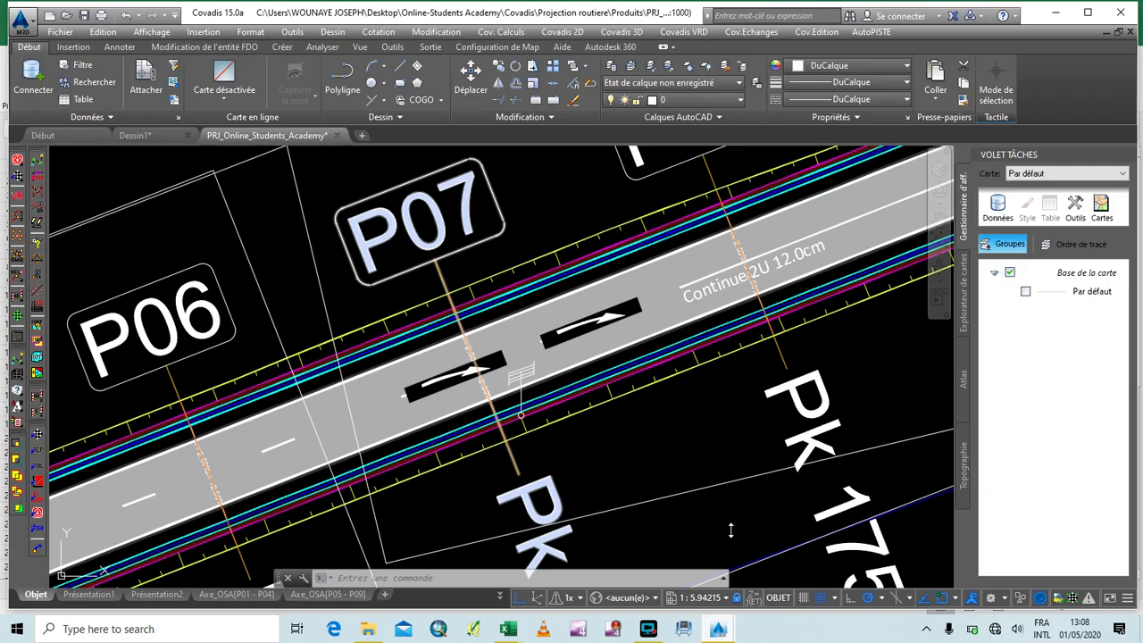
scroll(521, 413, down, 5)
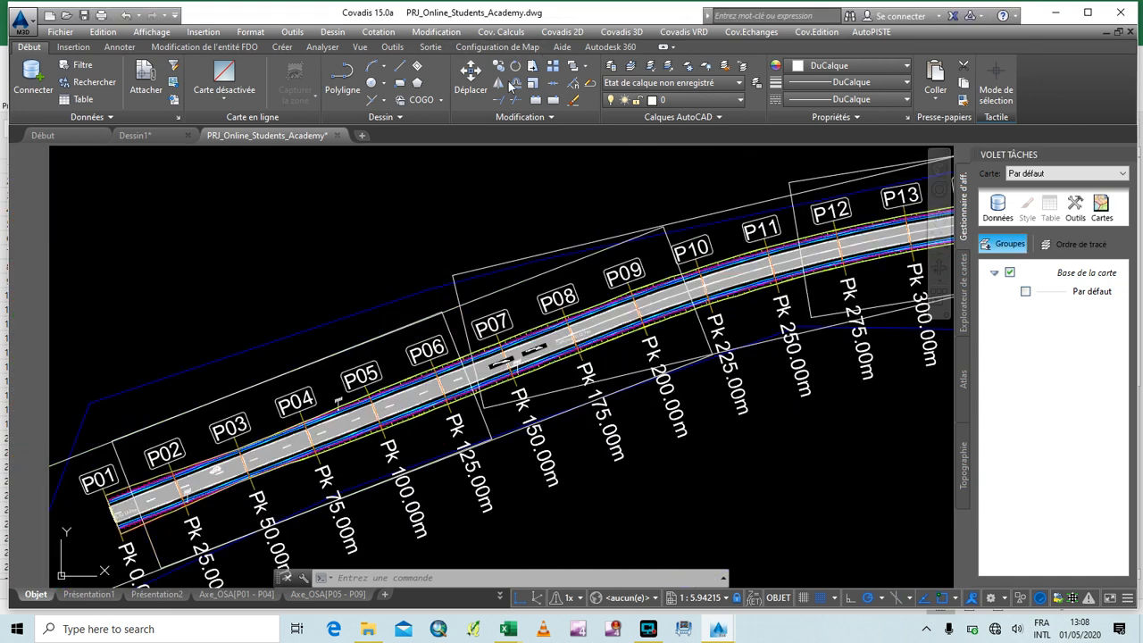
click(501, 31)
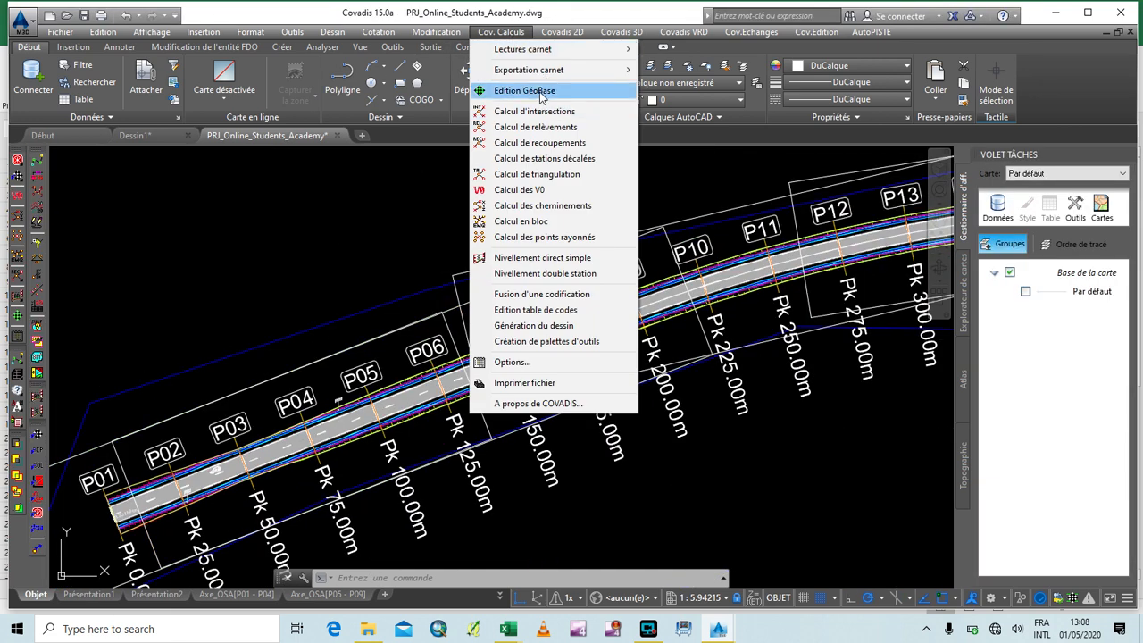
click(522, 90)
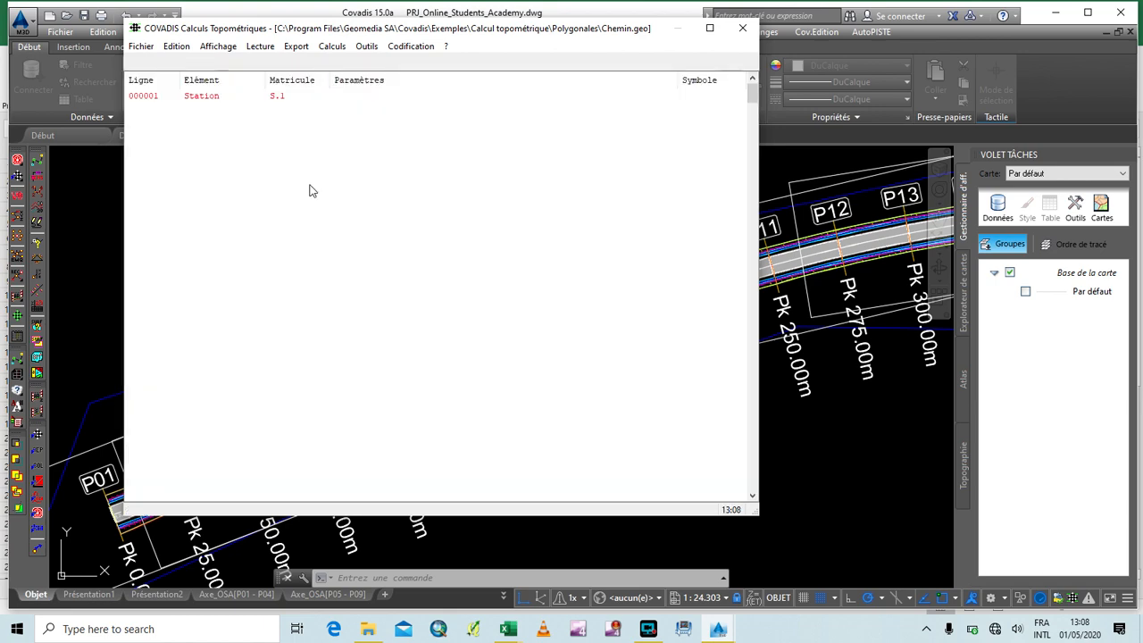
click(140, 62)
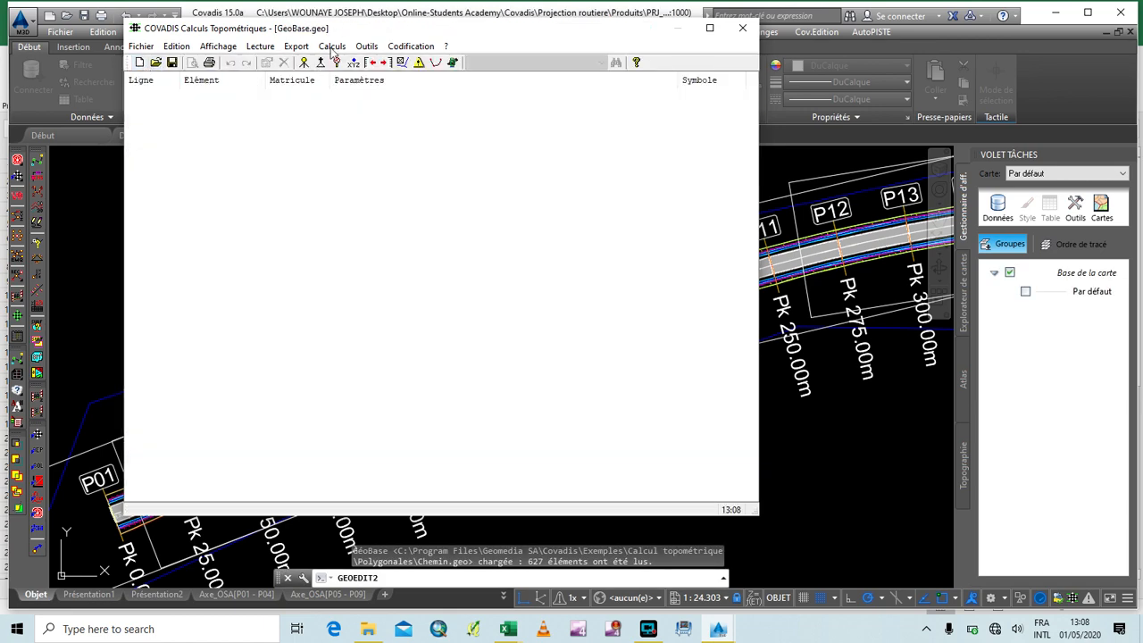
Start reading a Nikon/Psion notebook into the GeoBase and open the file selection for the raw notebook.
click(260, 46)
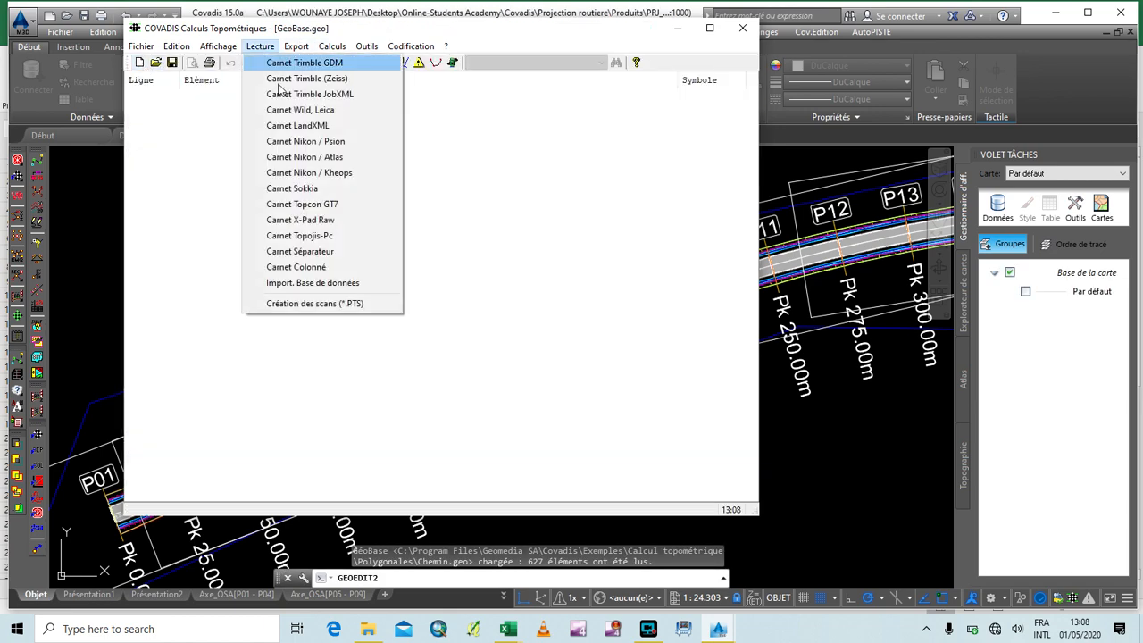
click(348, 143)
click(580, 245)
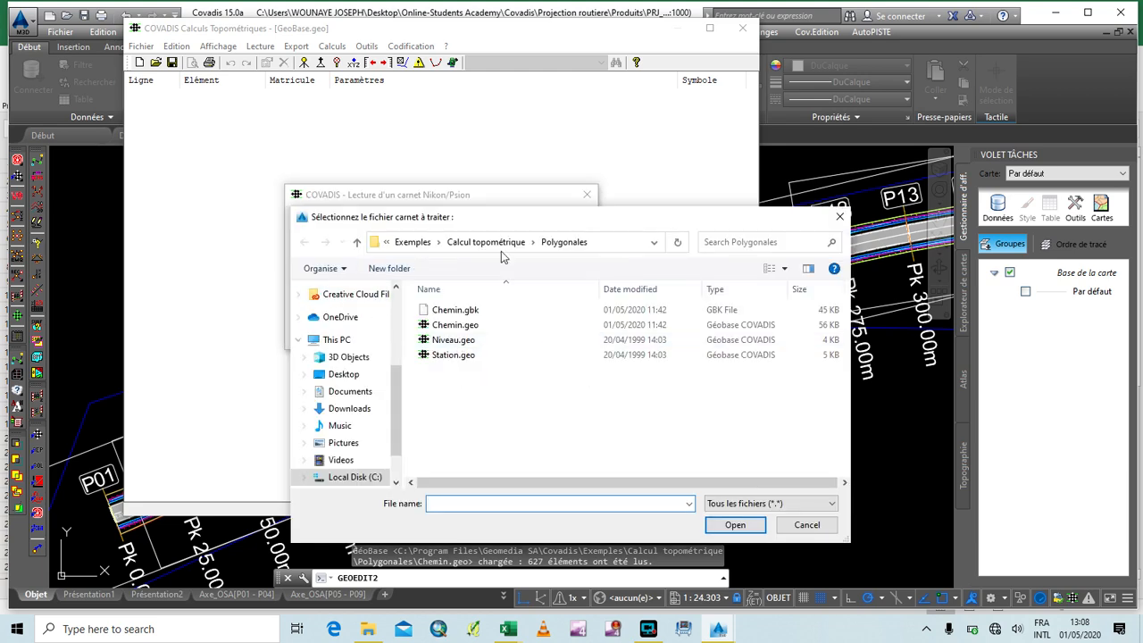
Browse from the Desktop through Online-Students Academy, OSA_Formation, OSA_Formation sur Covadis and Polygonale to the Lever folder.
click(373, 376)
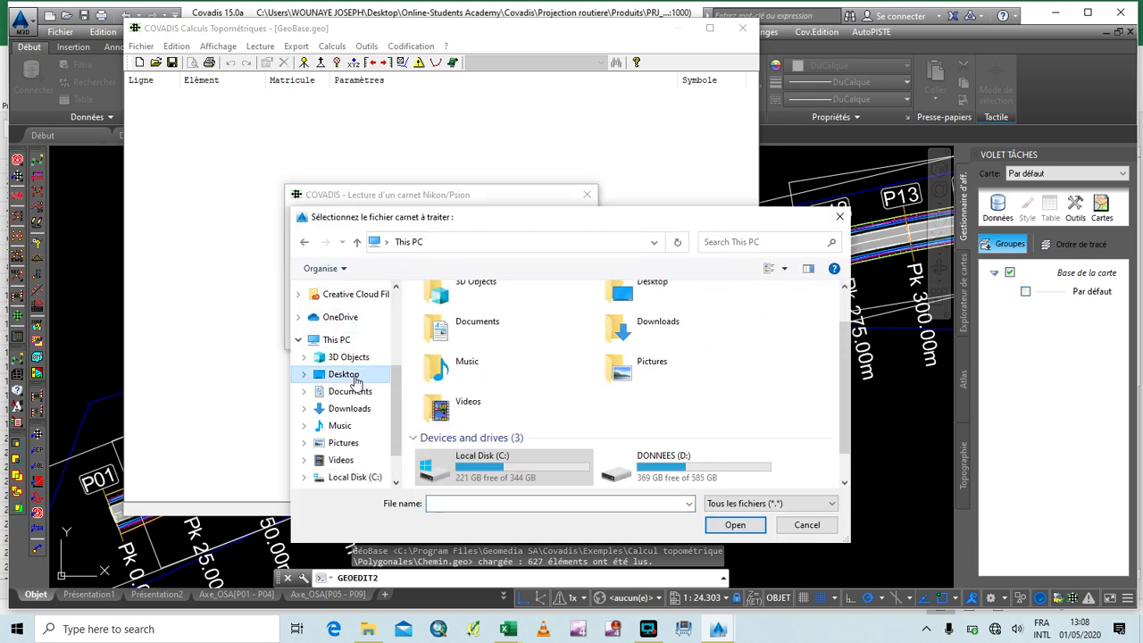
scroll(536, 402, down, 4)
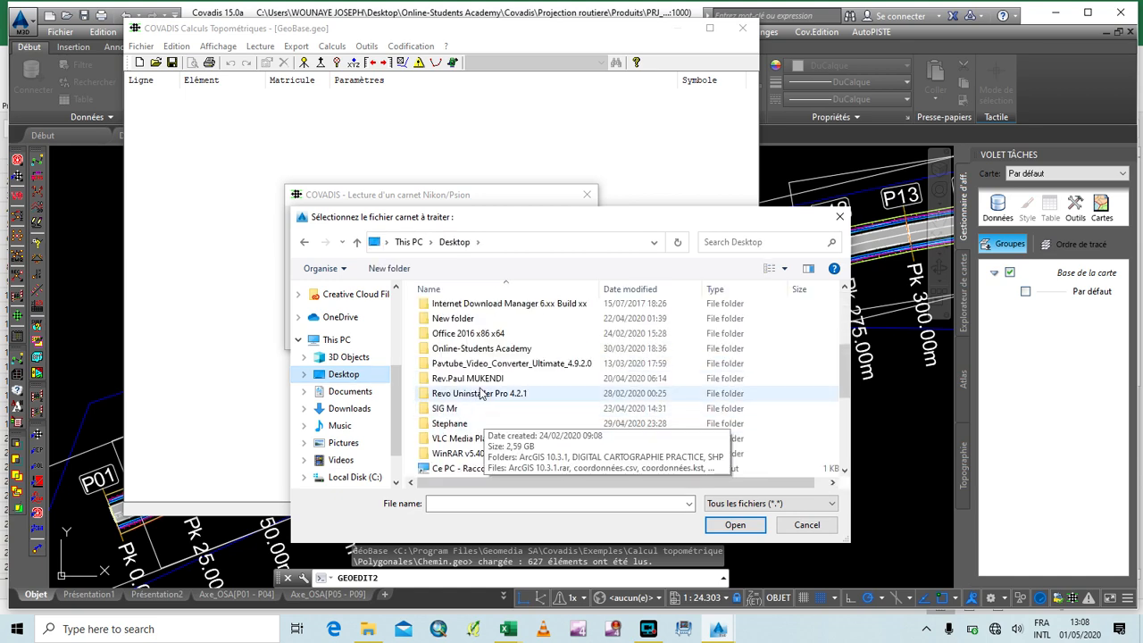
double_click(494, 350)
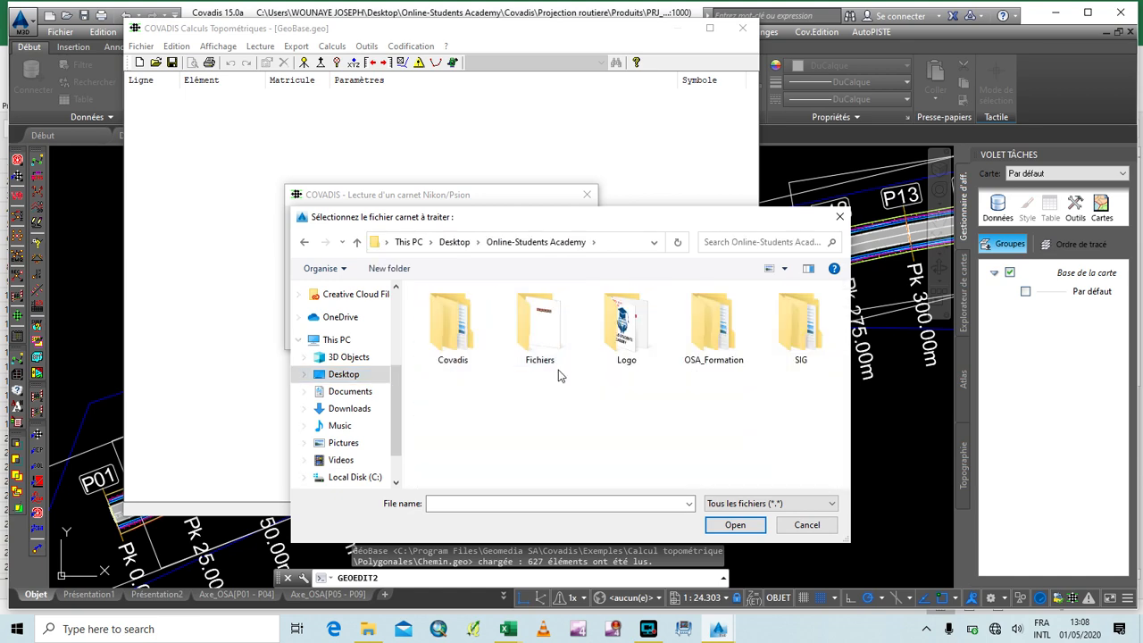
double_click(713, 344)
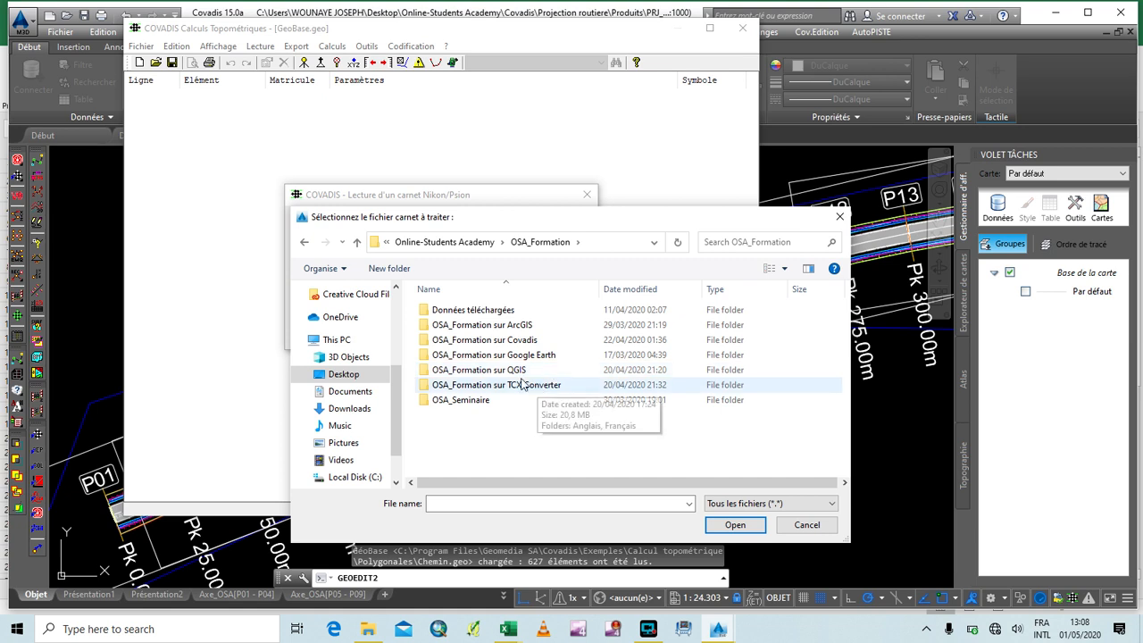
double_click(536, 340)
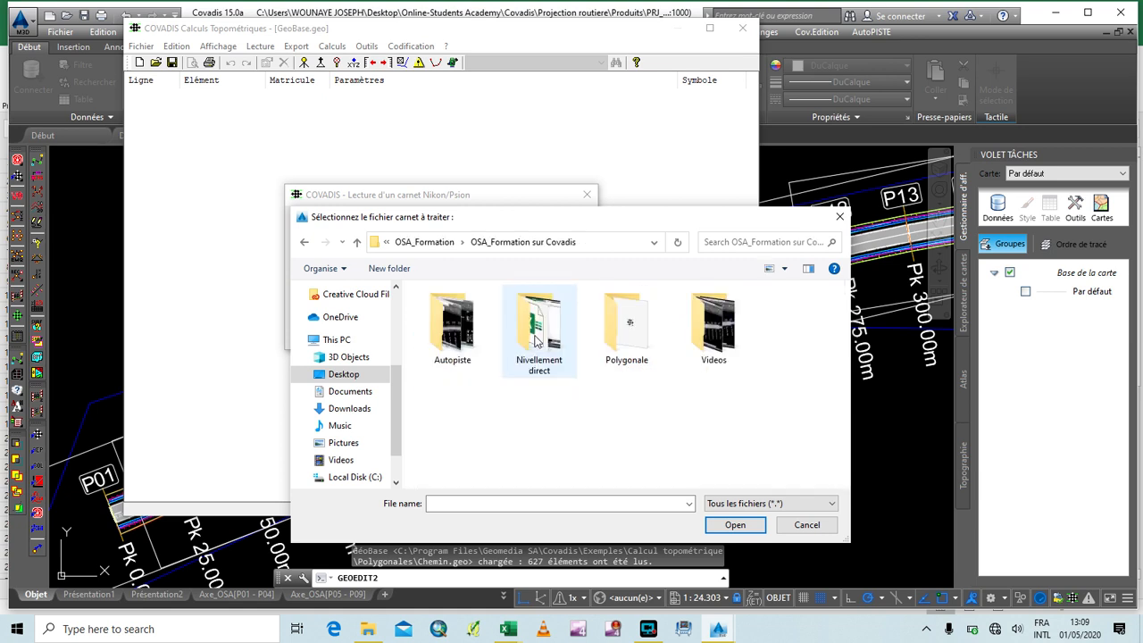
double_click(630, 332)
double_click(444, 309)
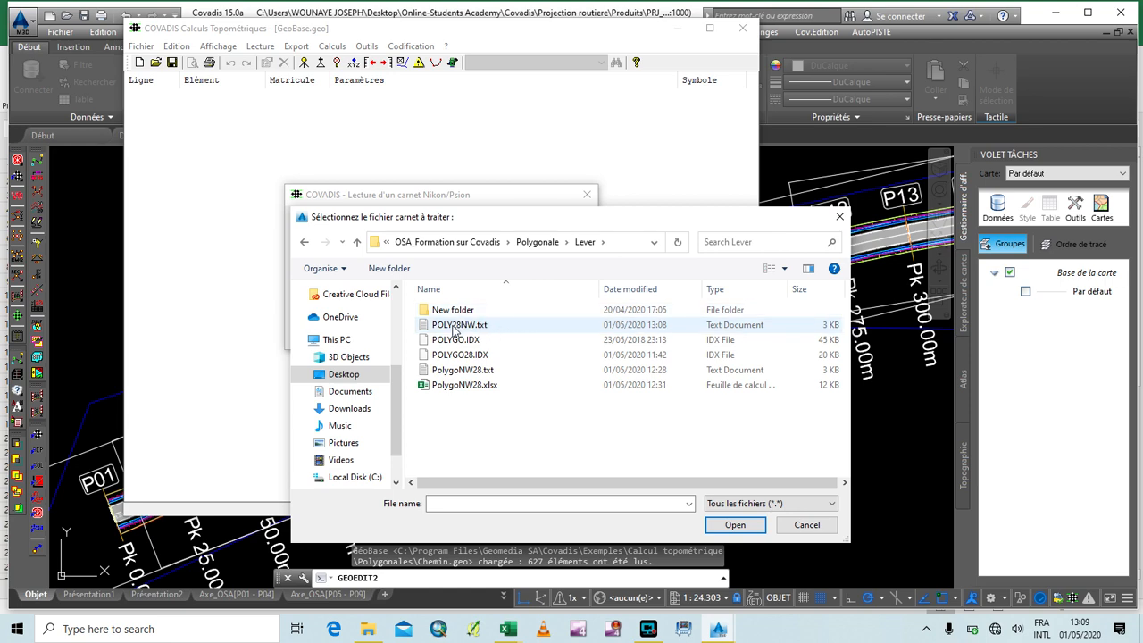
Import POLY28NW.txt as the raw notebook and review the resulting GeoBase lines down to the control points.
click(463, 330)
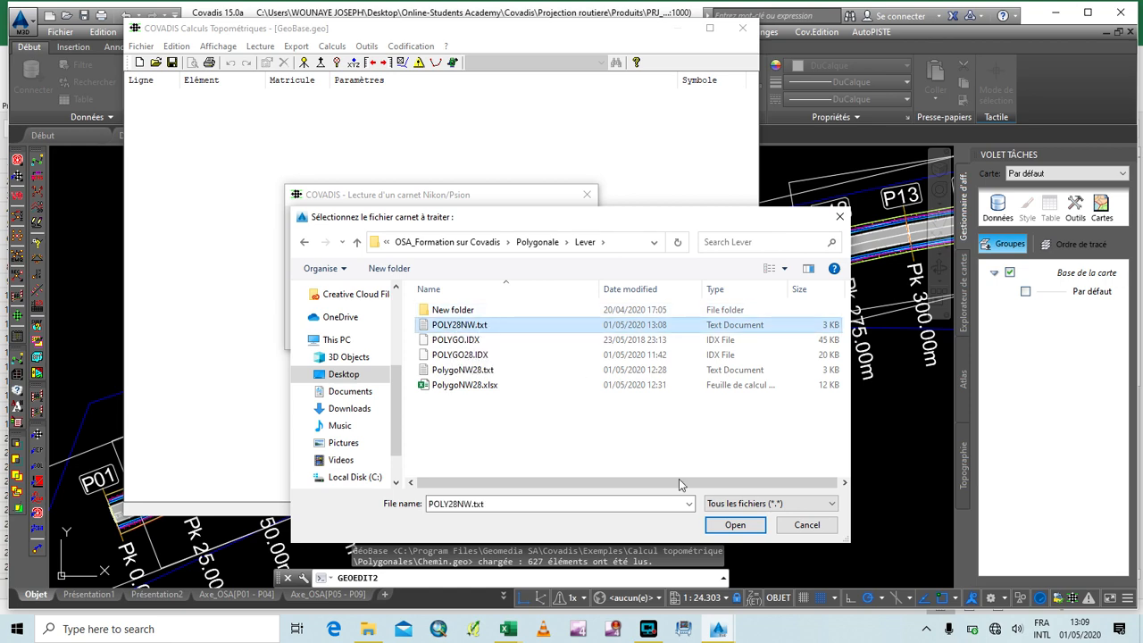
click(734, 526)
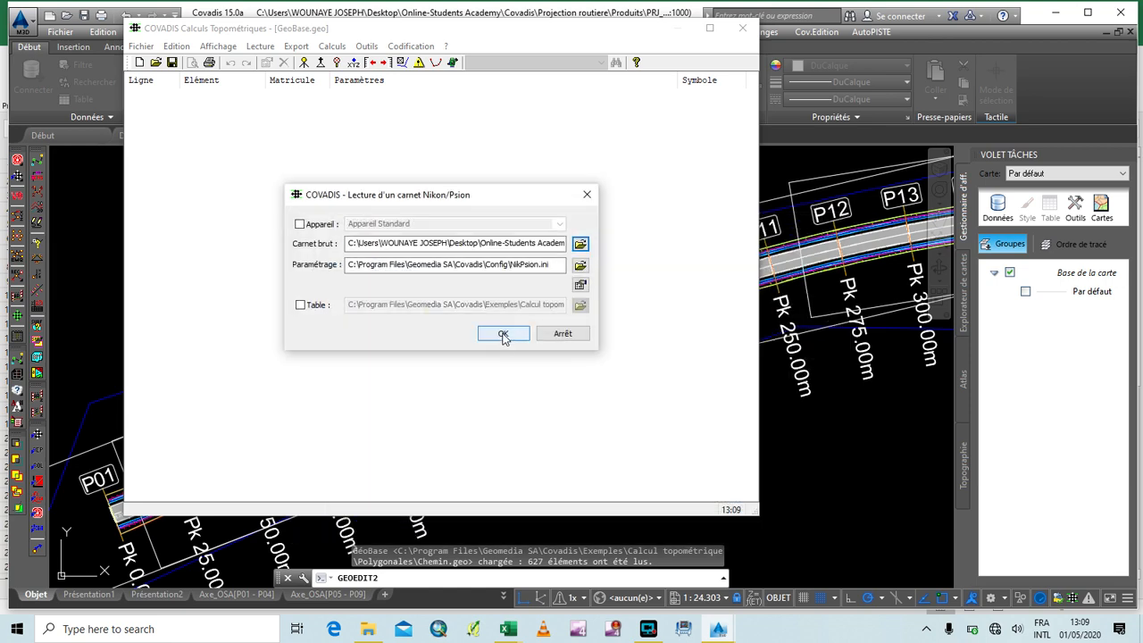
click(504, 336)
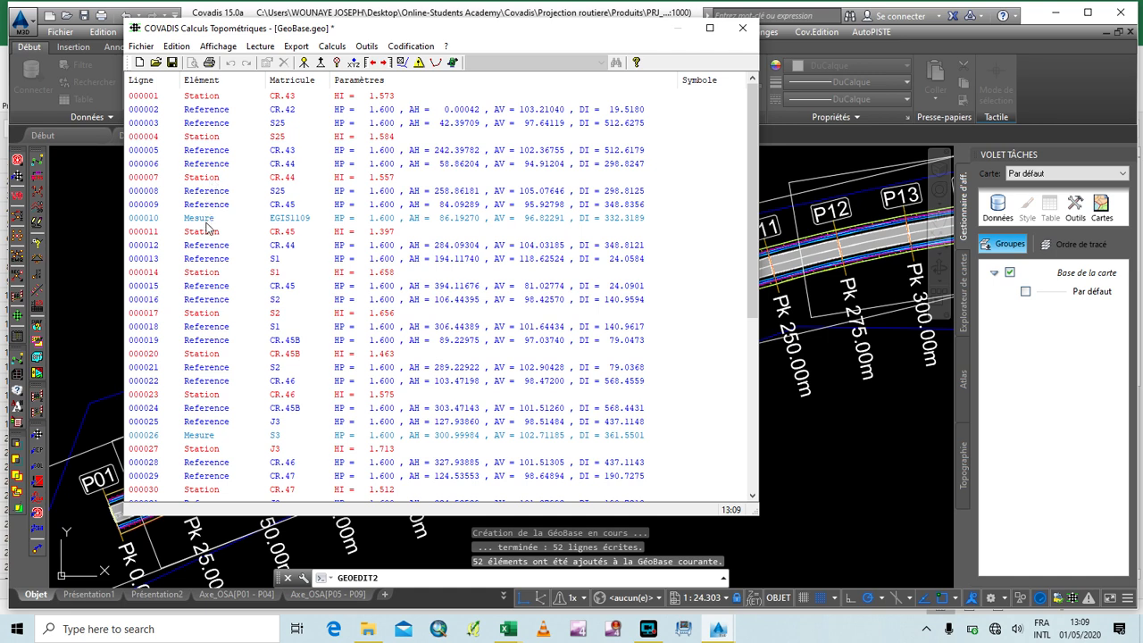
scroll(207, 377, down, 3)
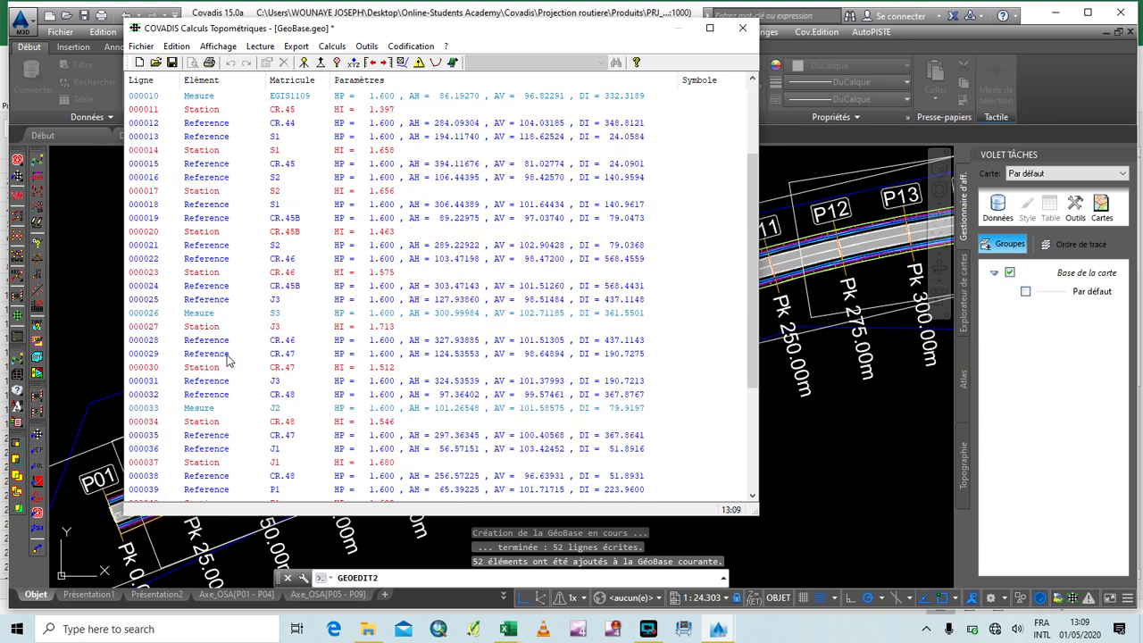
scroll(312, 433, down, 5)
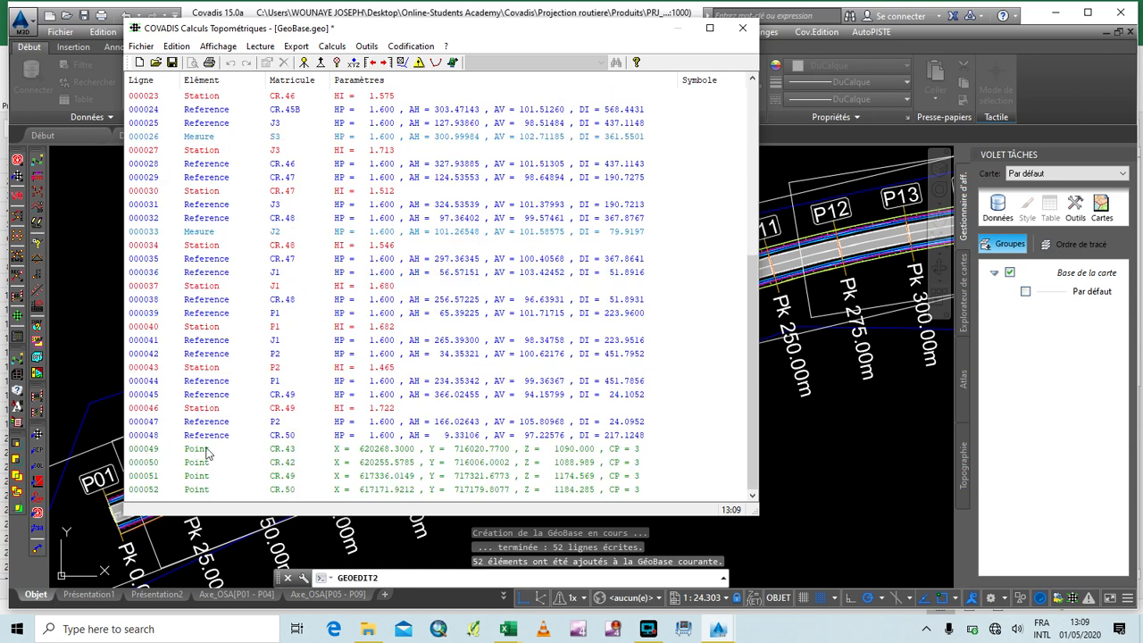